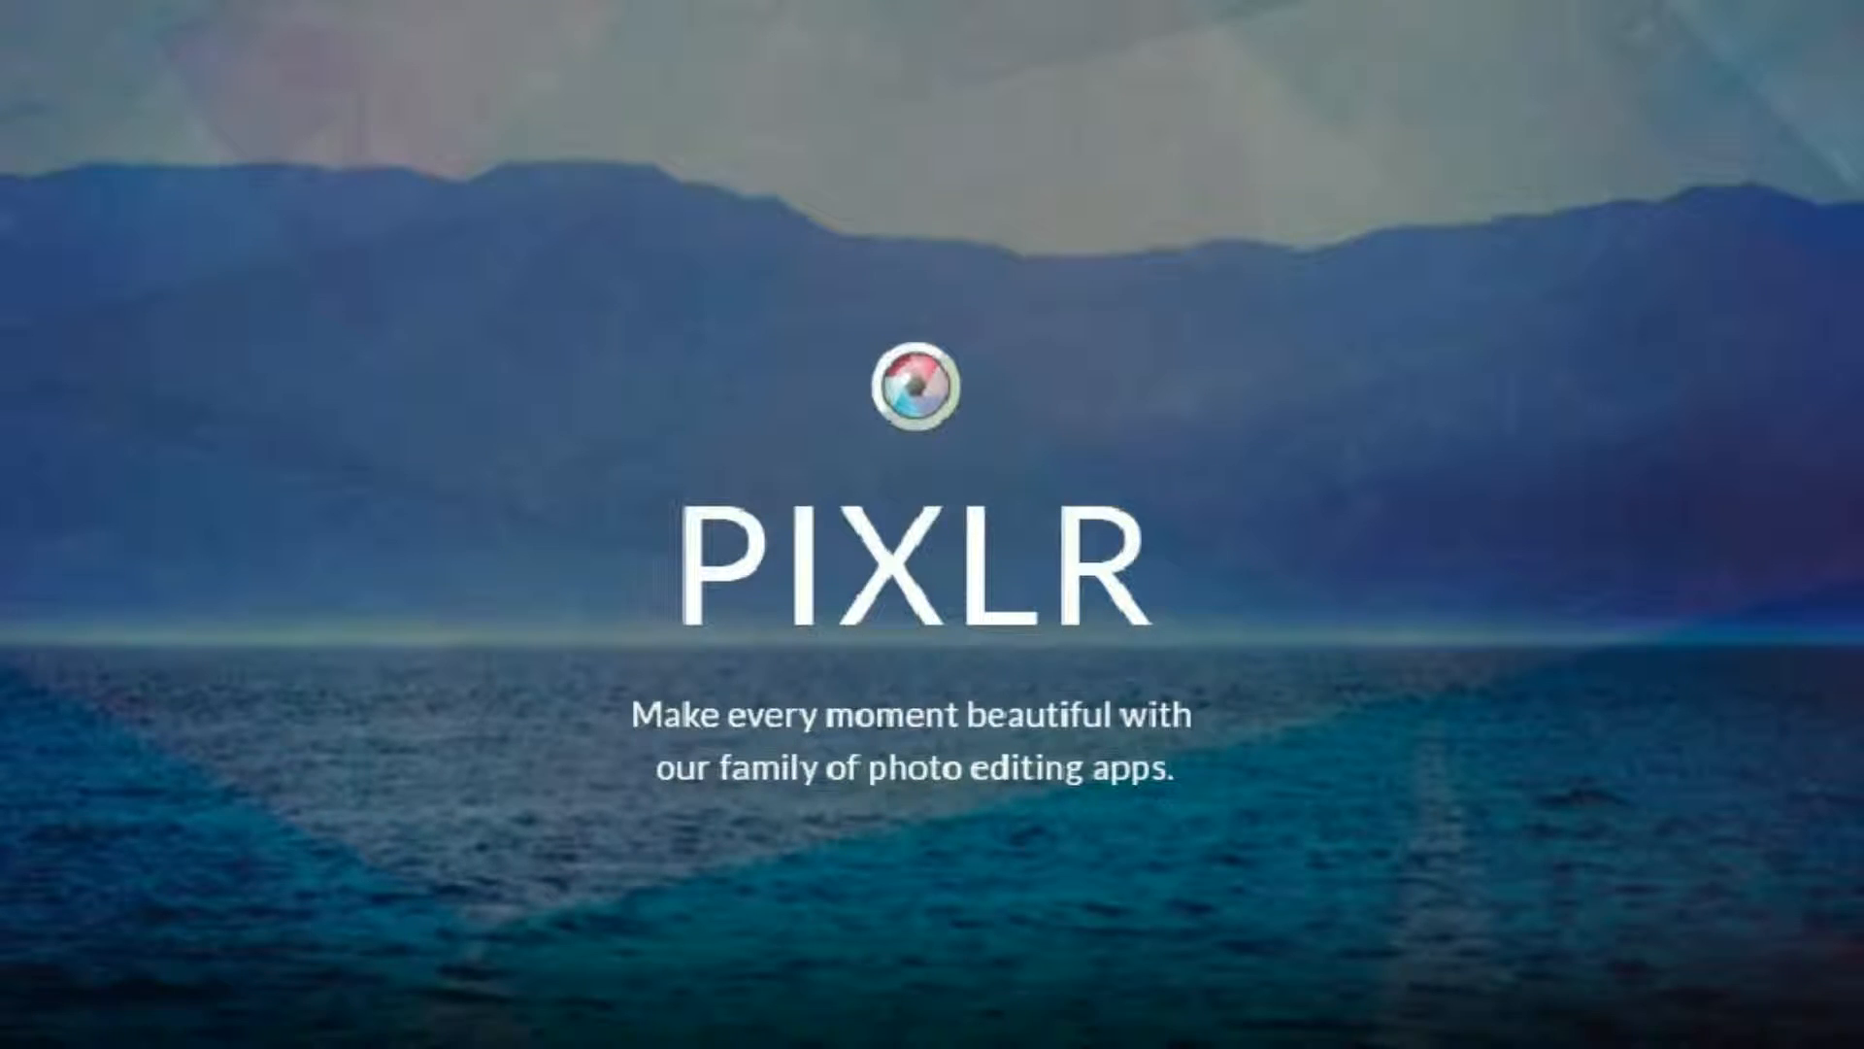
# Open Pixlr Editor from the Pixlr page and start a new image with a transparent background.
pyautogui.scroll(-8, 932, 524)
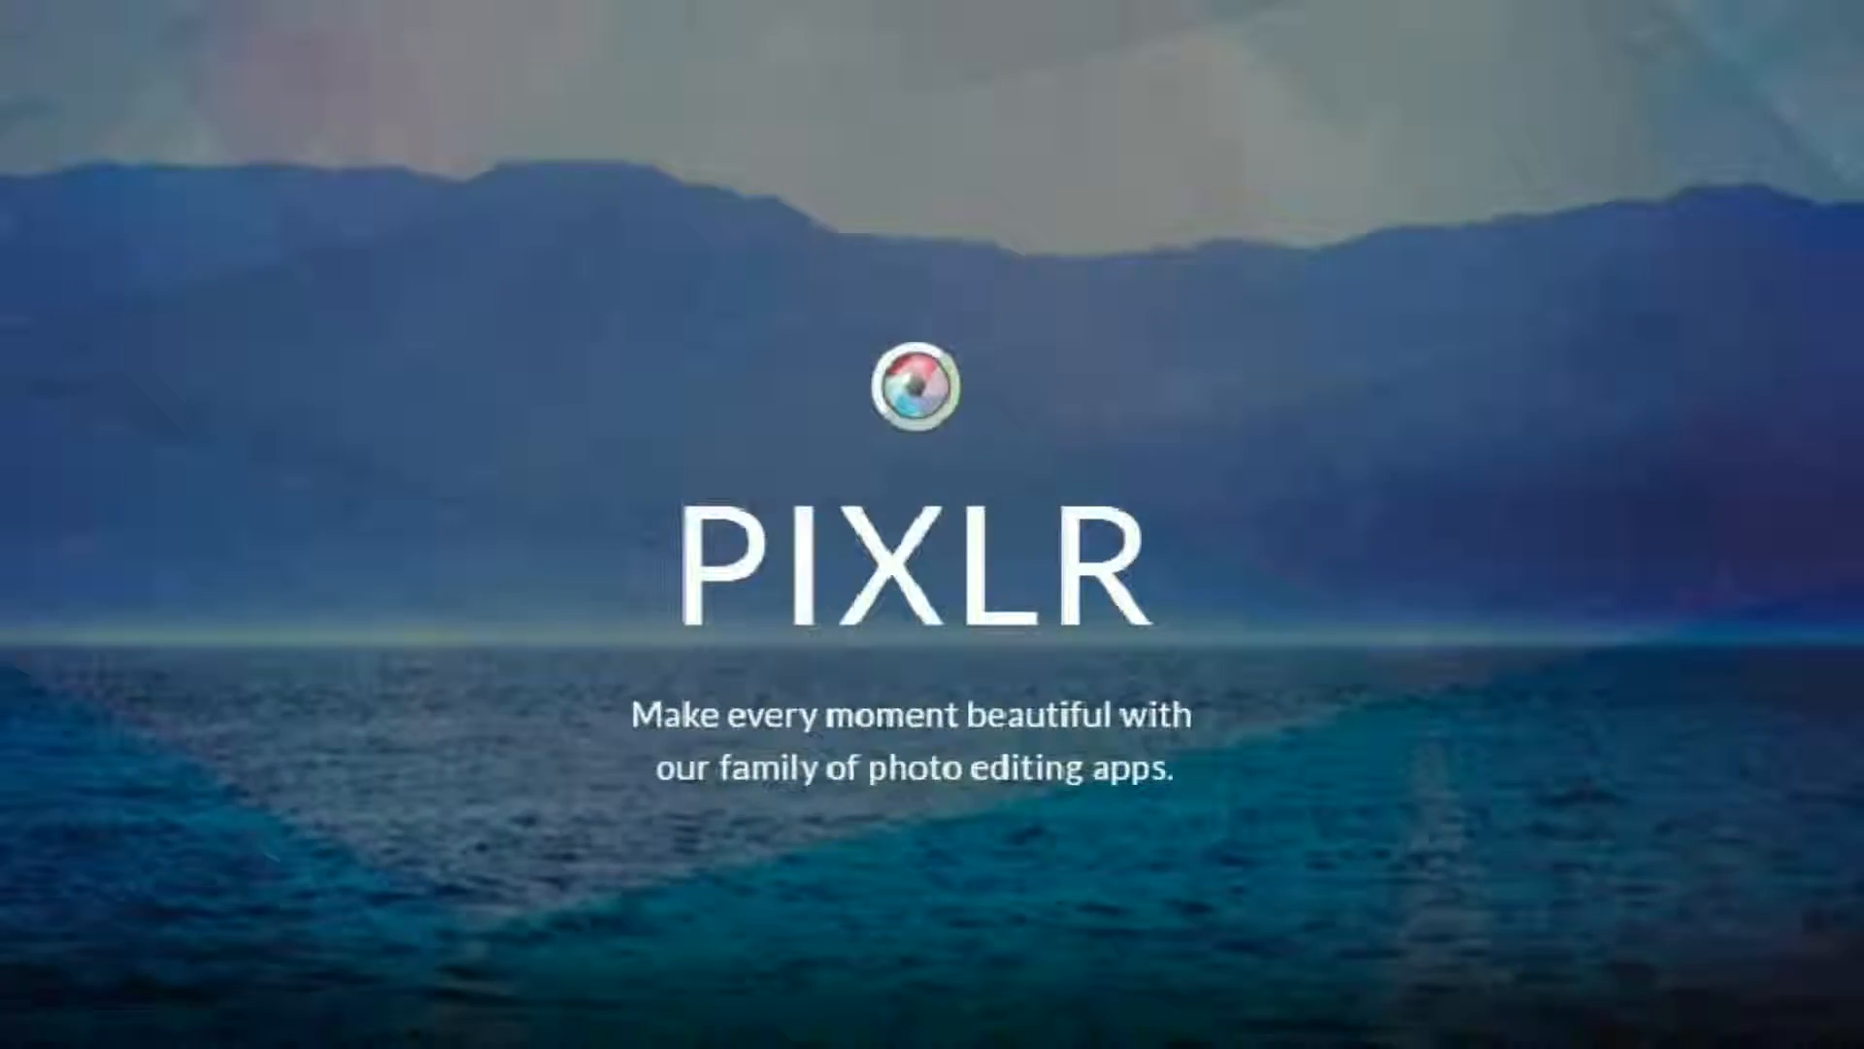
pyautogui.scroll(-3, 933, 524)
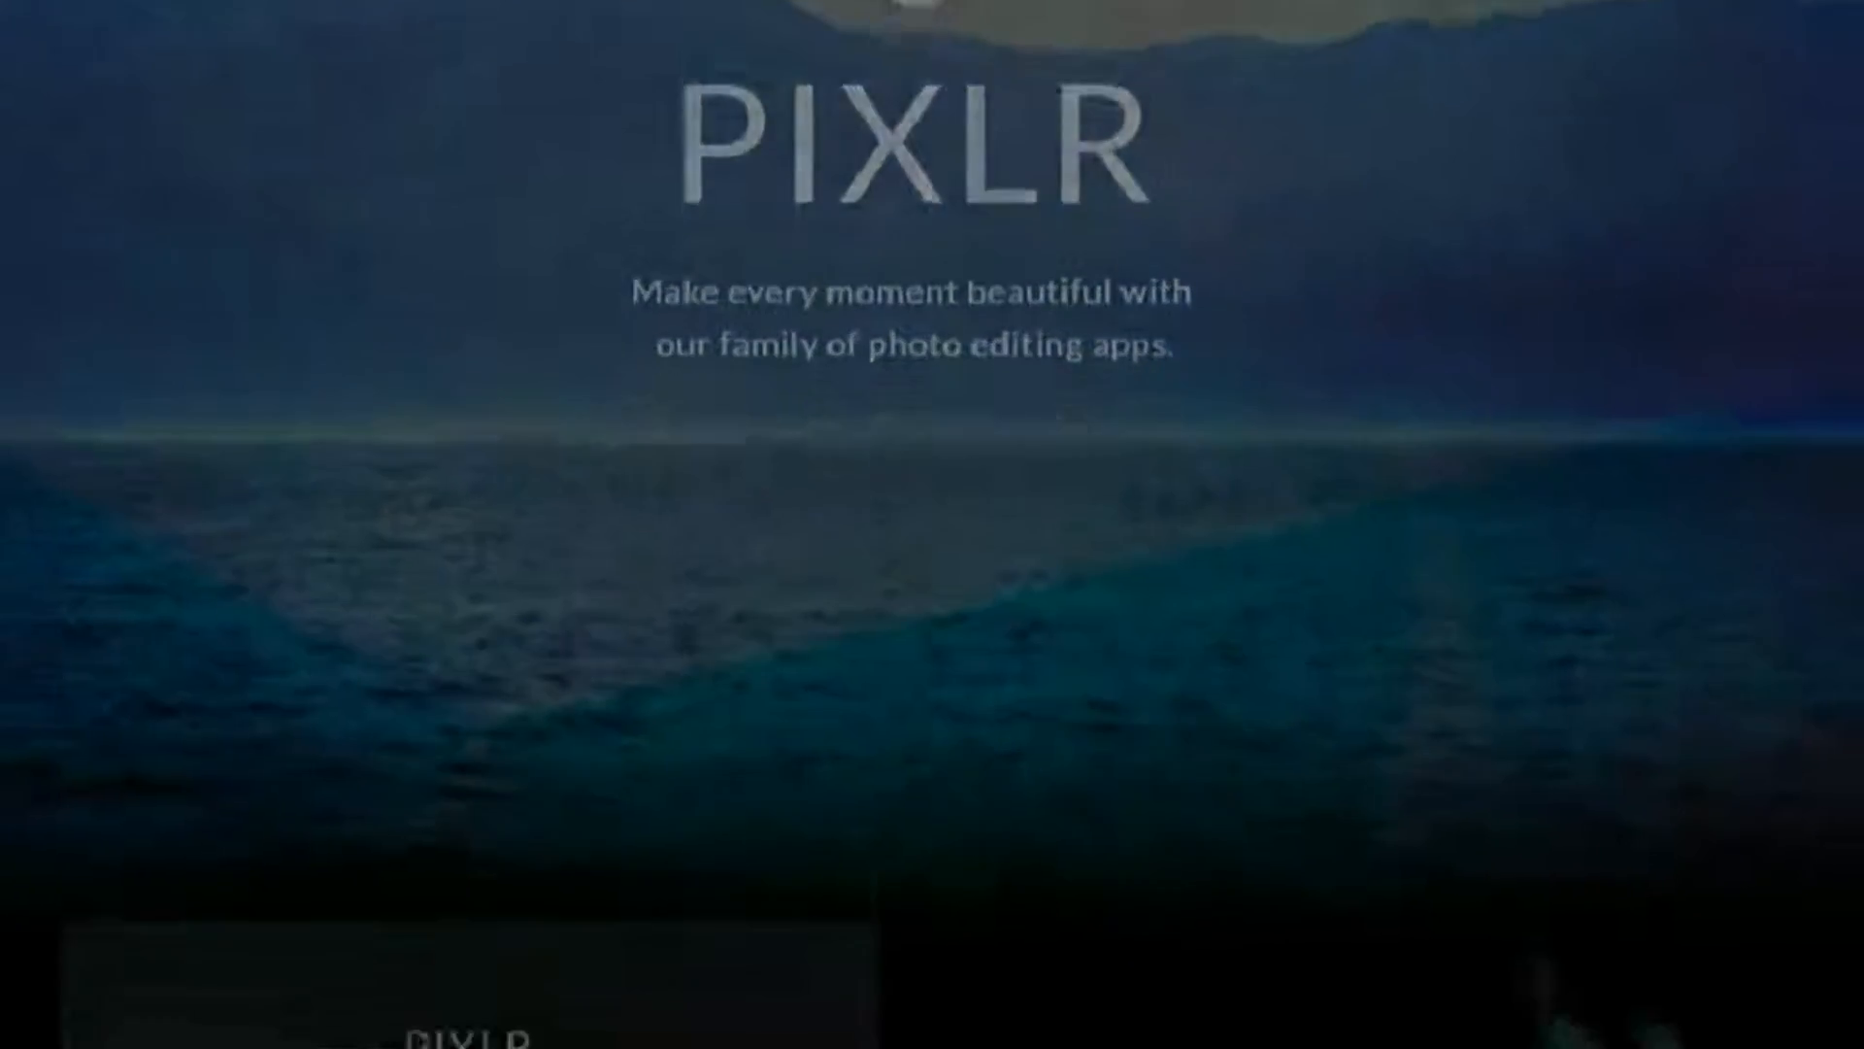
pyautogui.scroll(-5, 932, 524)
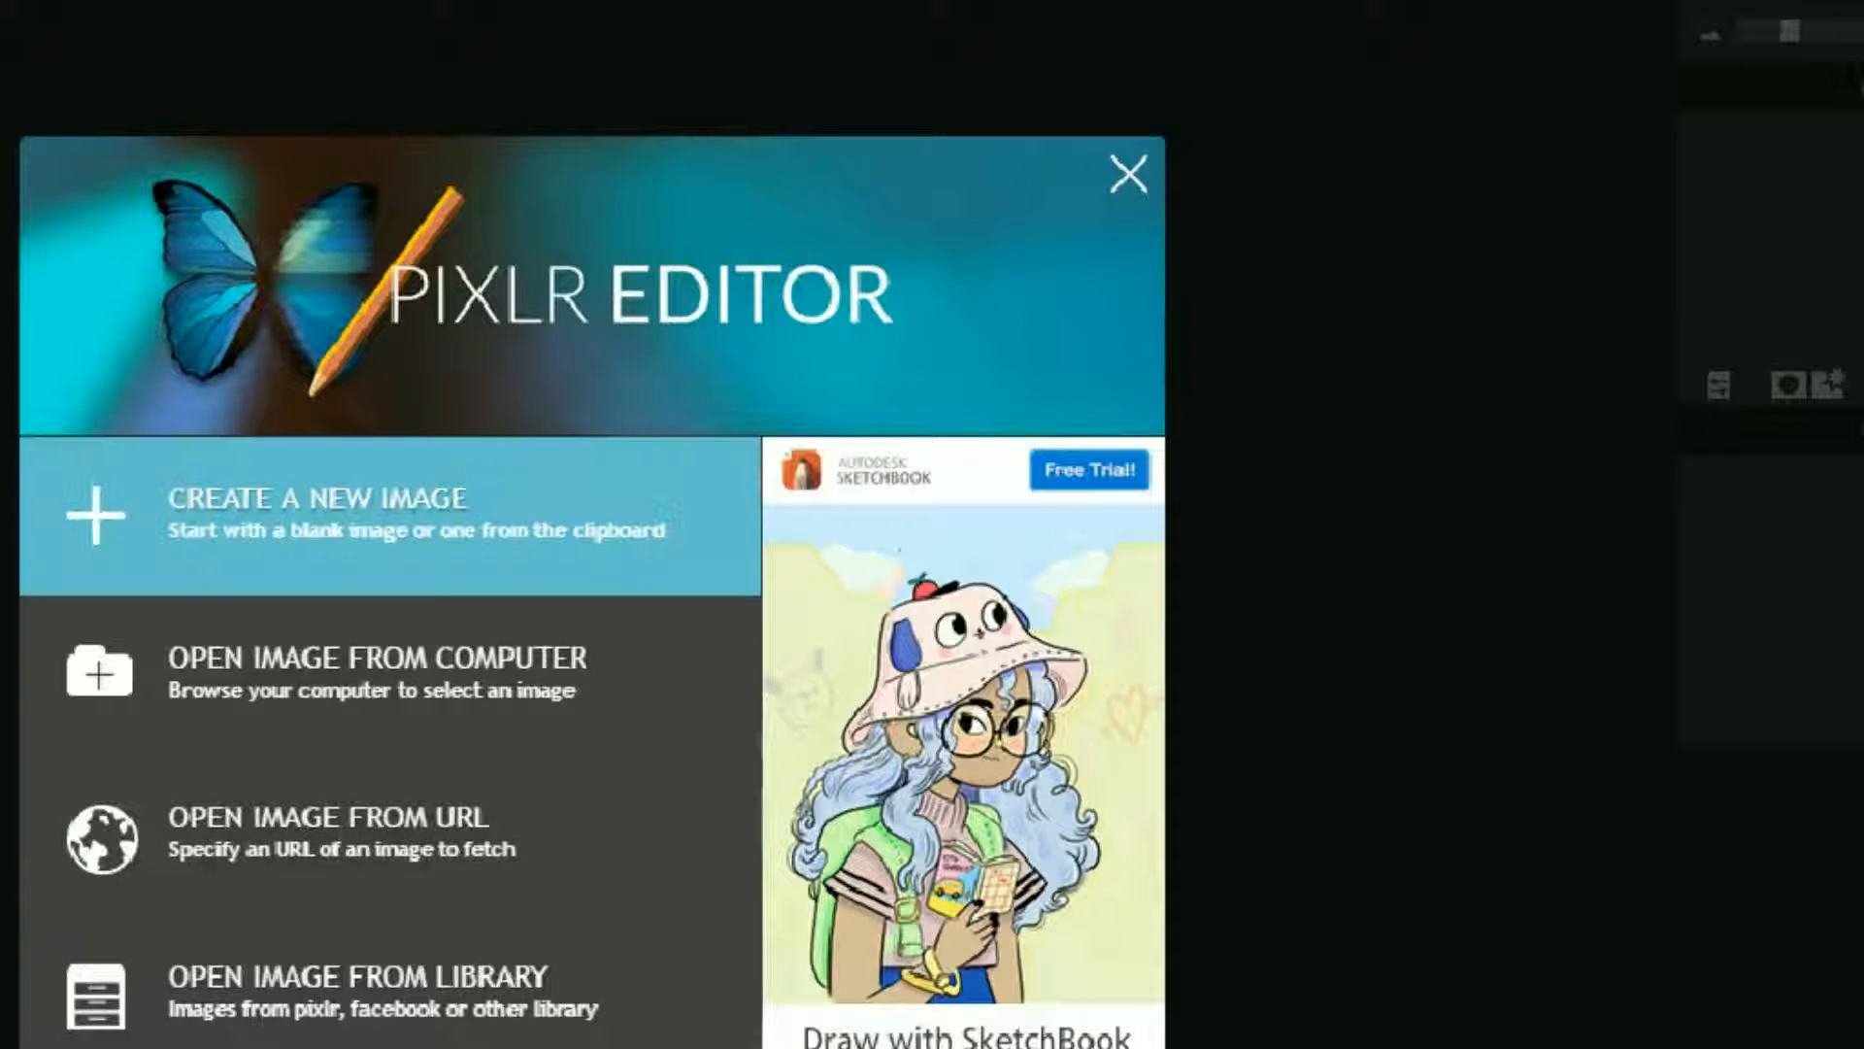
pyautogui.click(390, 515)
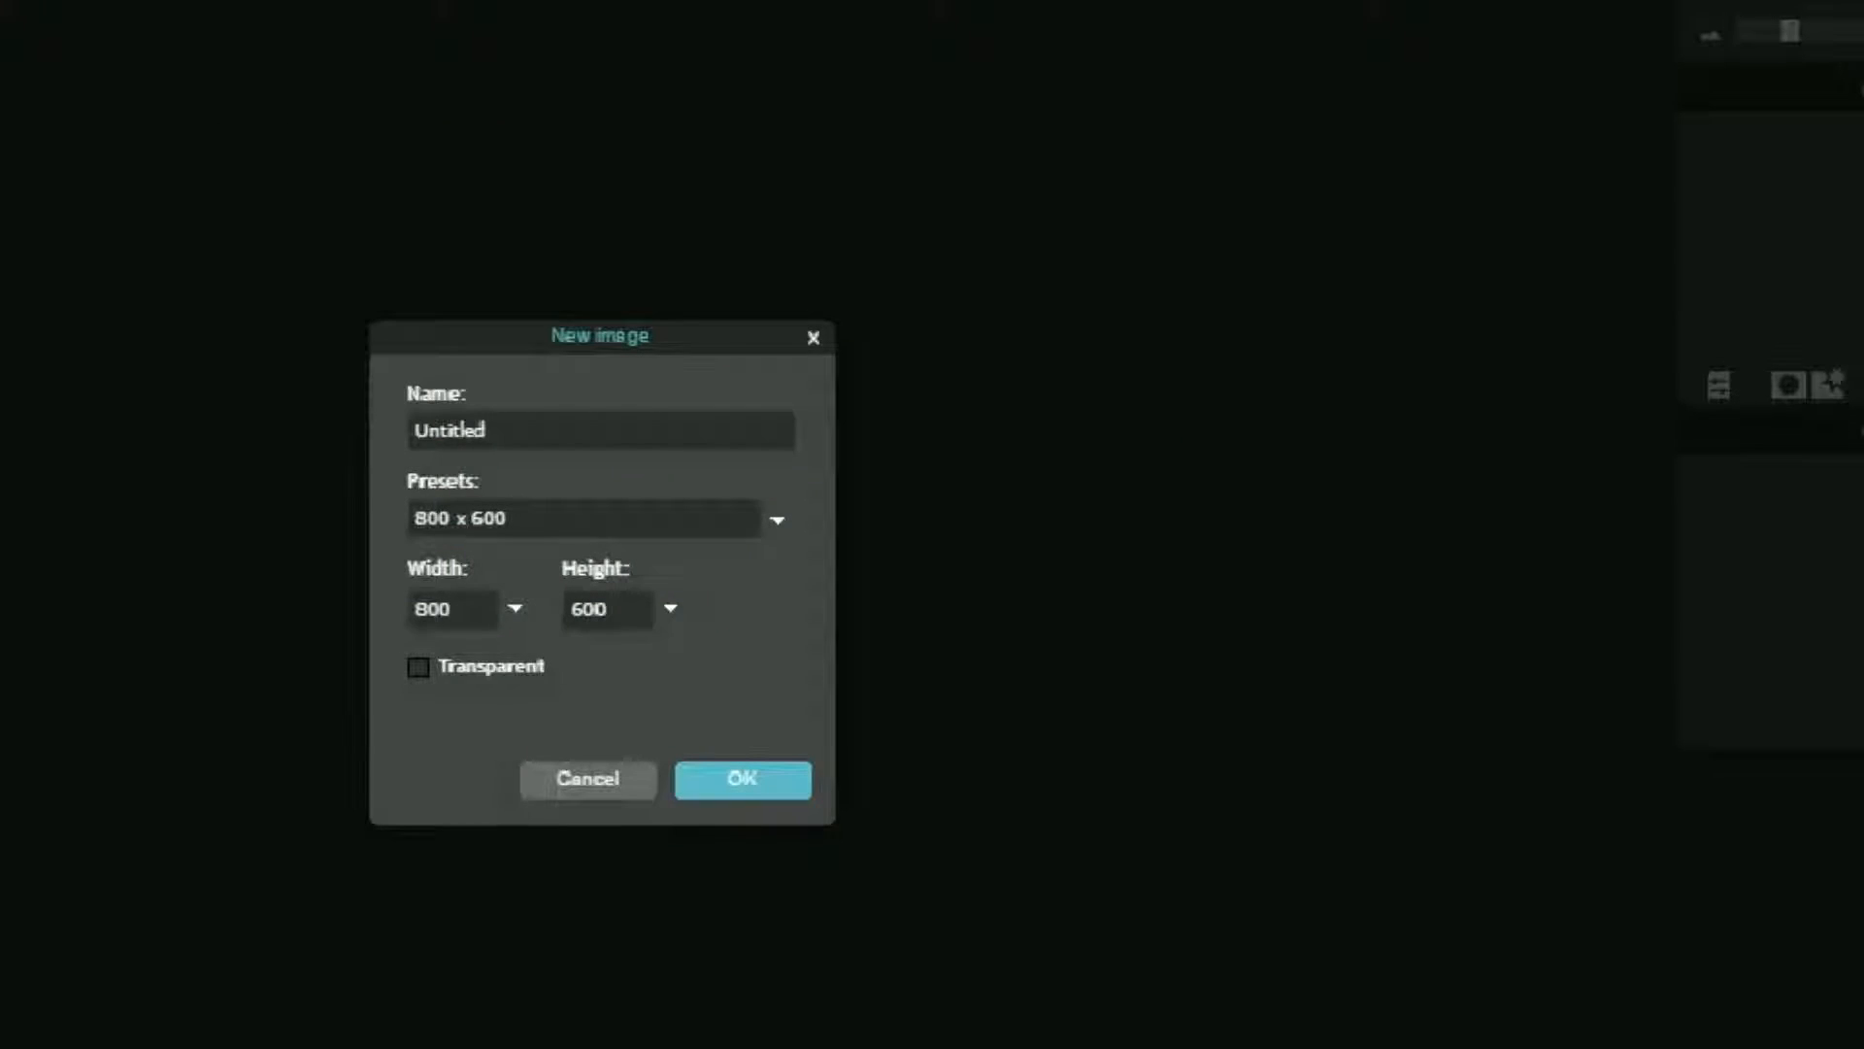
pyautogui.click(419, 667)
pyautogui.doubleClick(450, 607)
pyautogui.press('BackSpace')
pyautogui.write('1270')
pyautogui.press('BackSpace')
pyautogui.press('BackSpace')
pyautogui.click(776, 520)
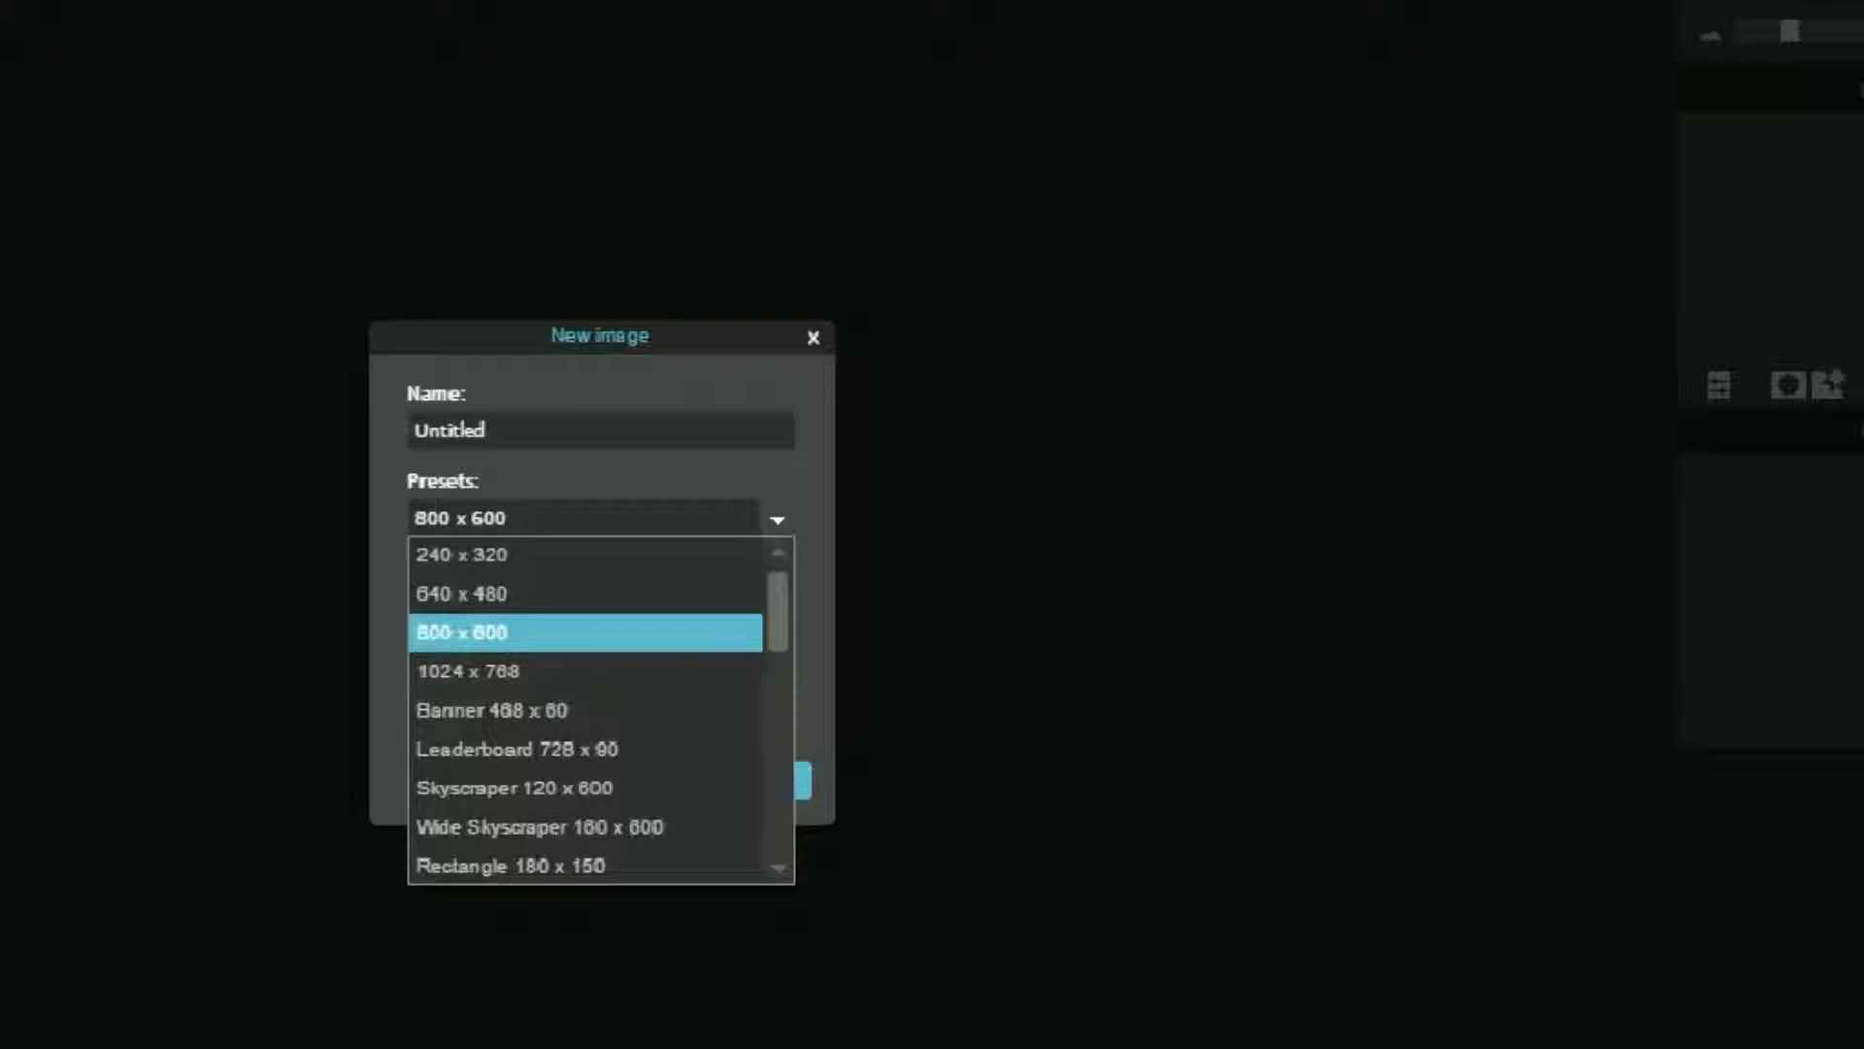
pyautogui.scroll(-5, 585, 712)
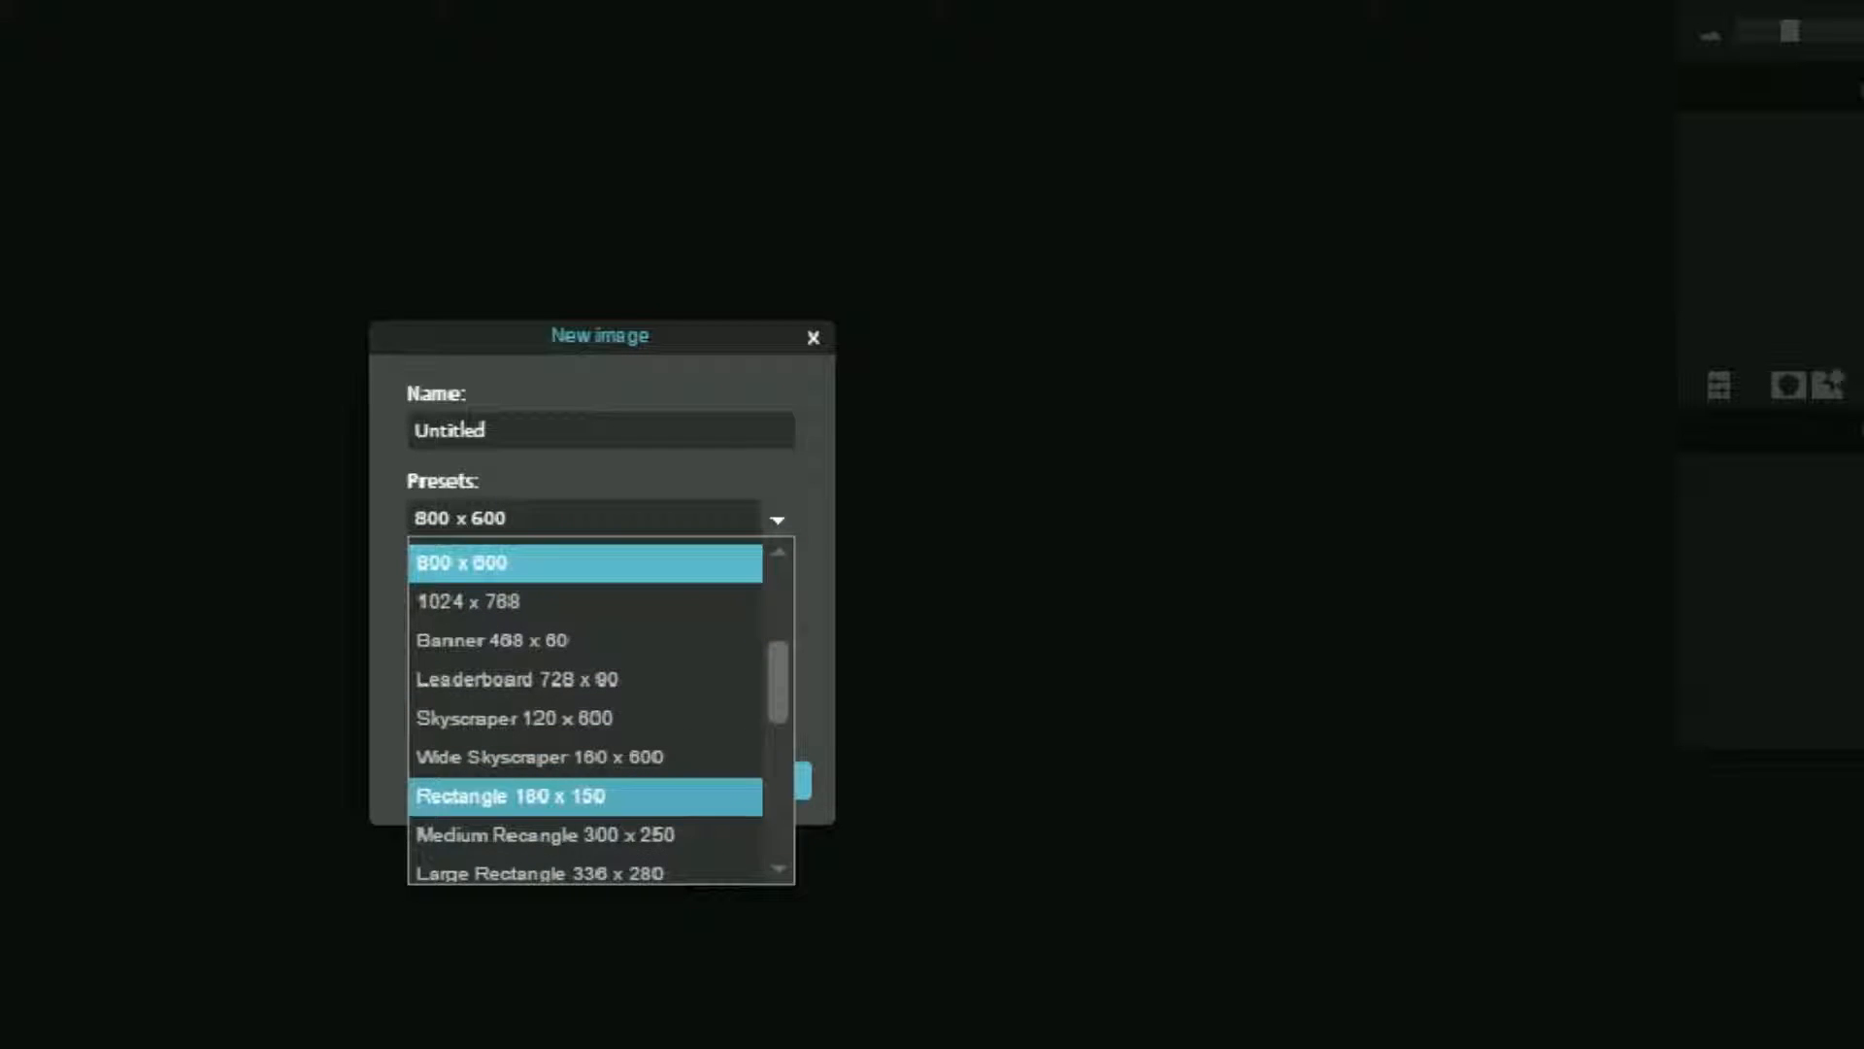
pyautogui.scroll(-1, 585, 711)
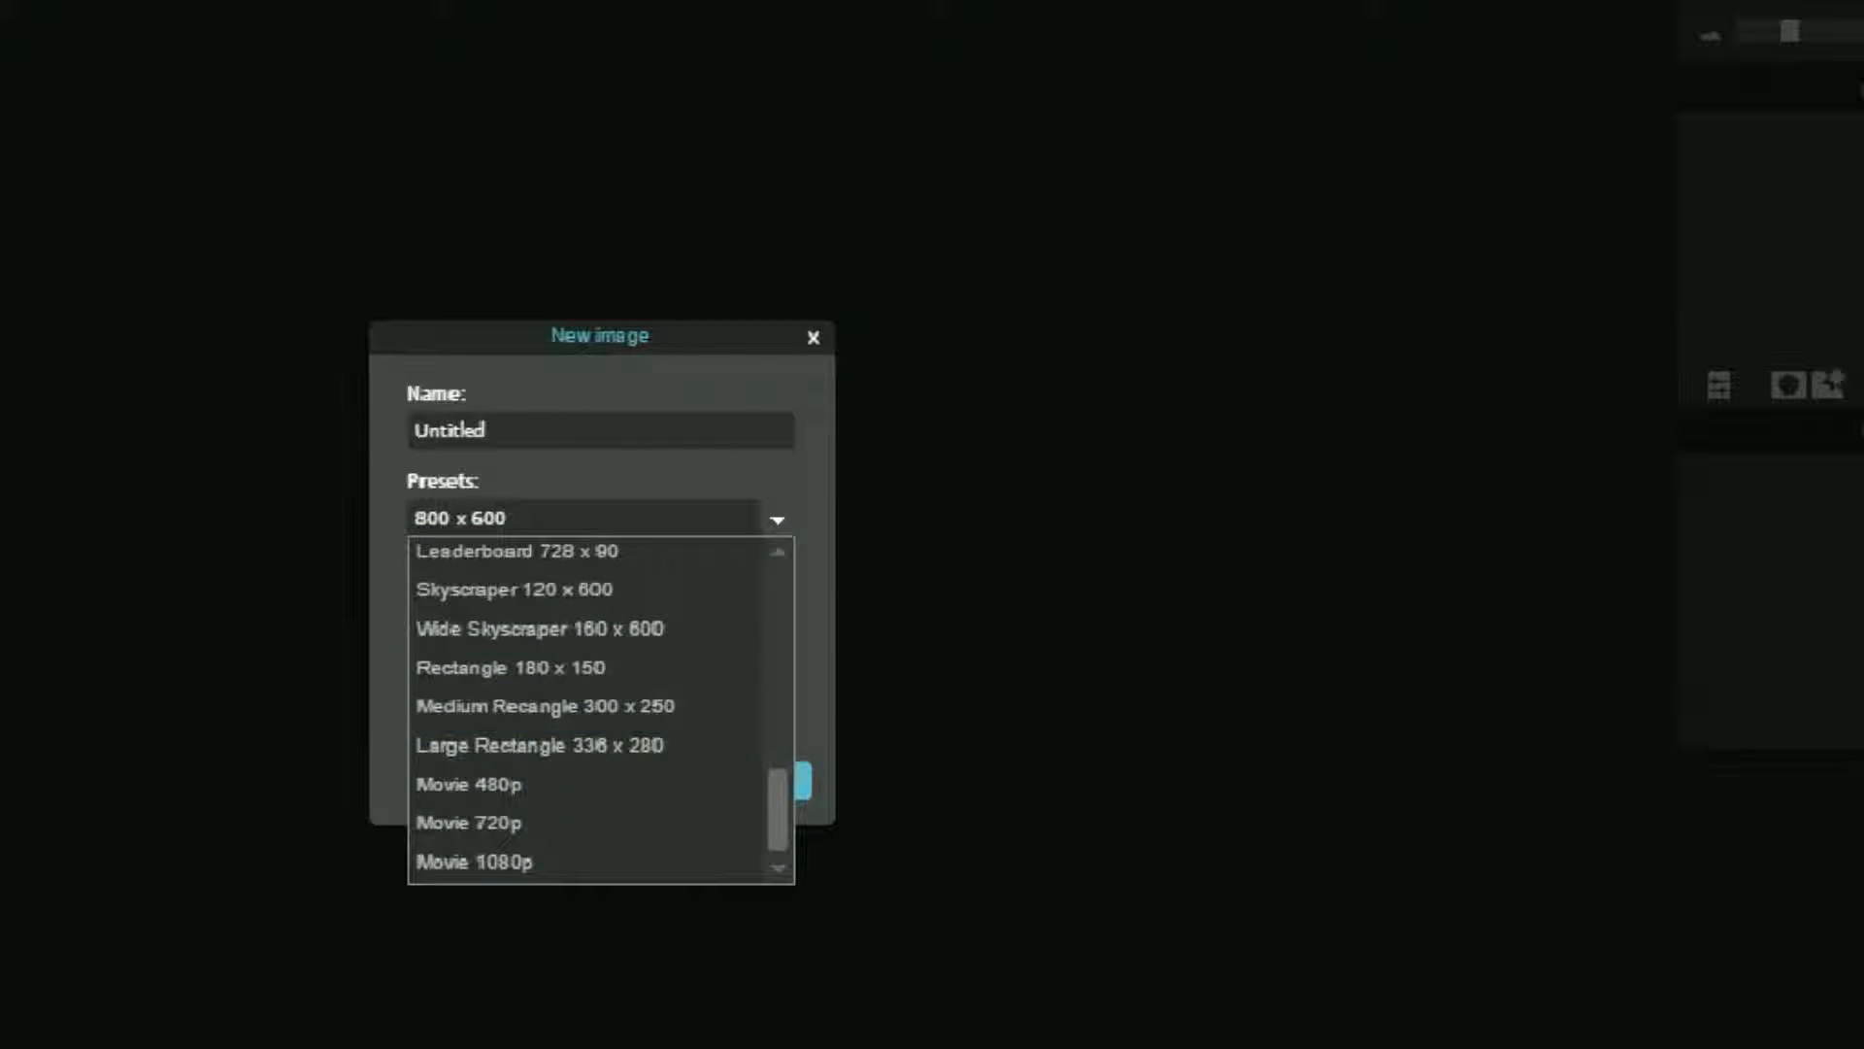
pyautogui.scroll(5, 585, 632)
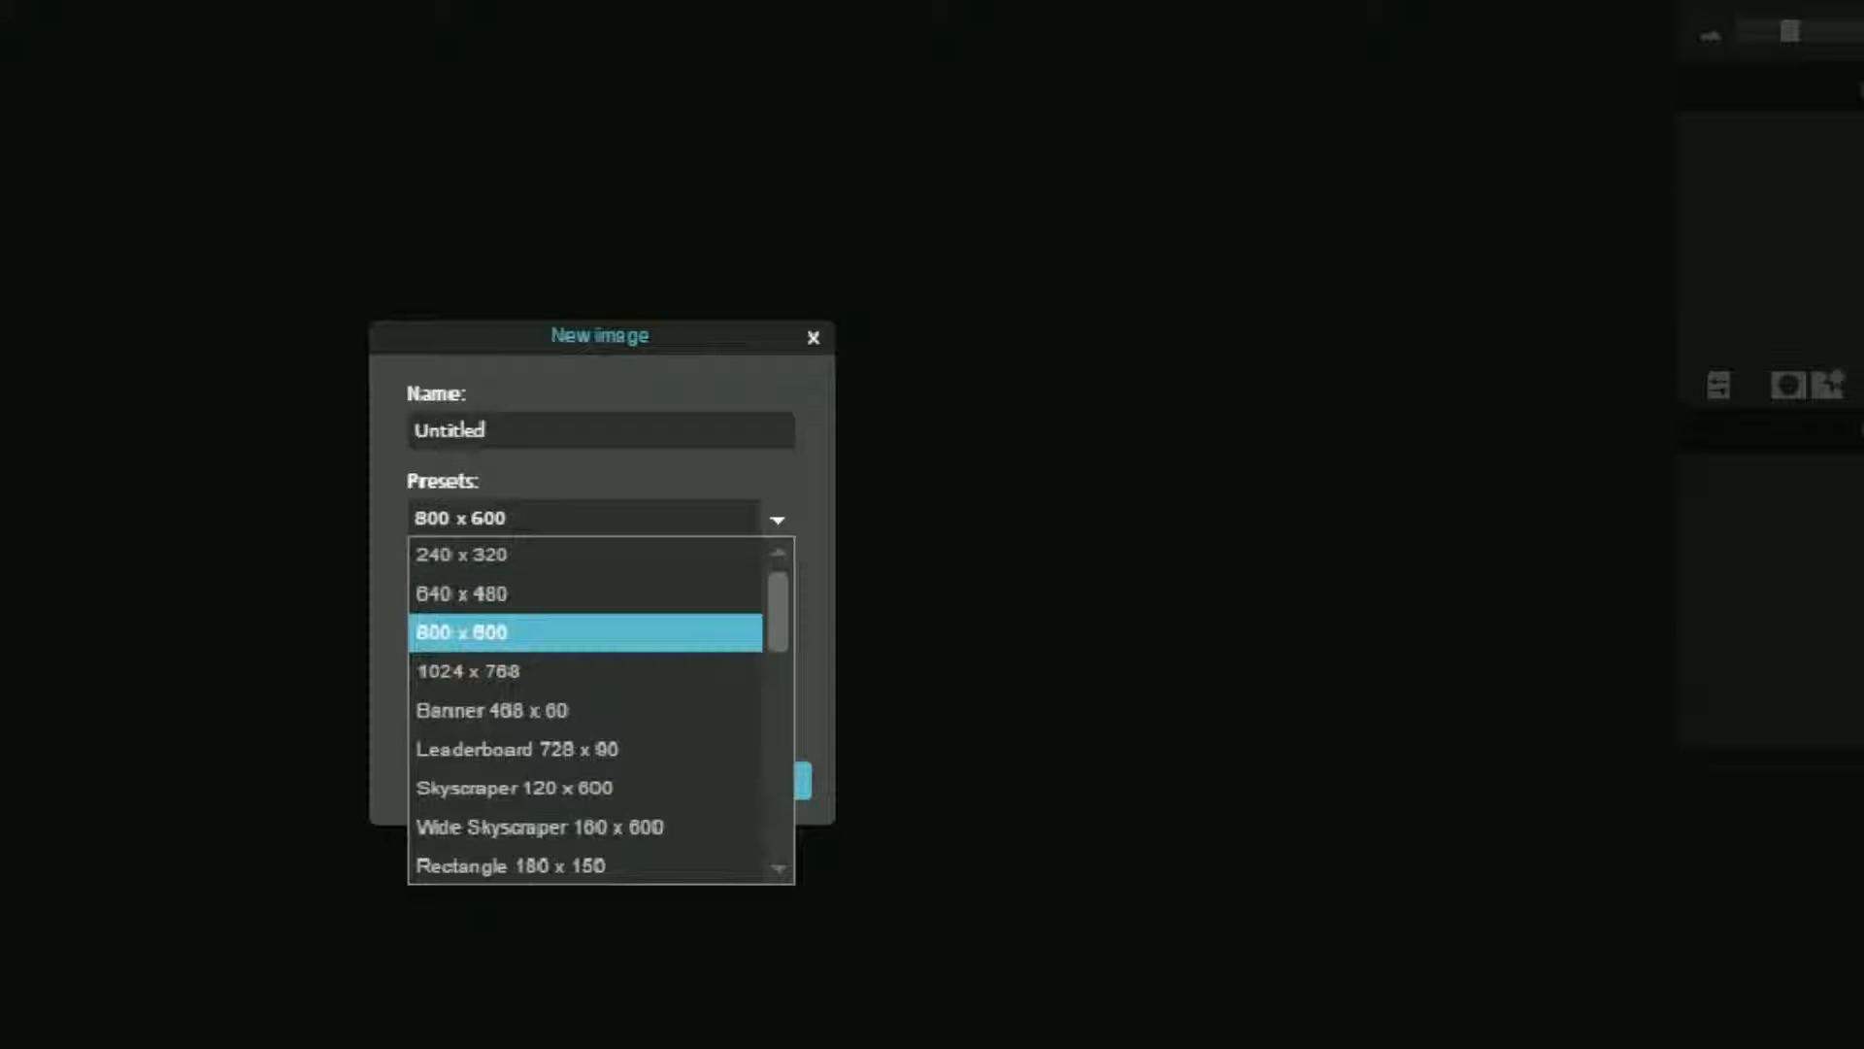
# Set the new image's width to 1280 and height to 720, and create it.
pyautogui.write('12')
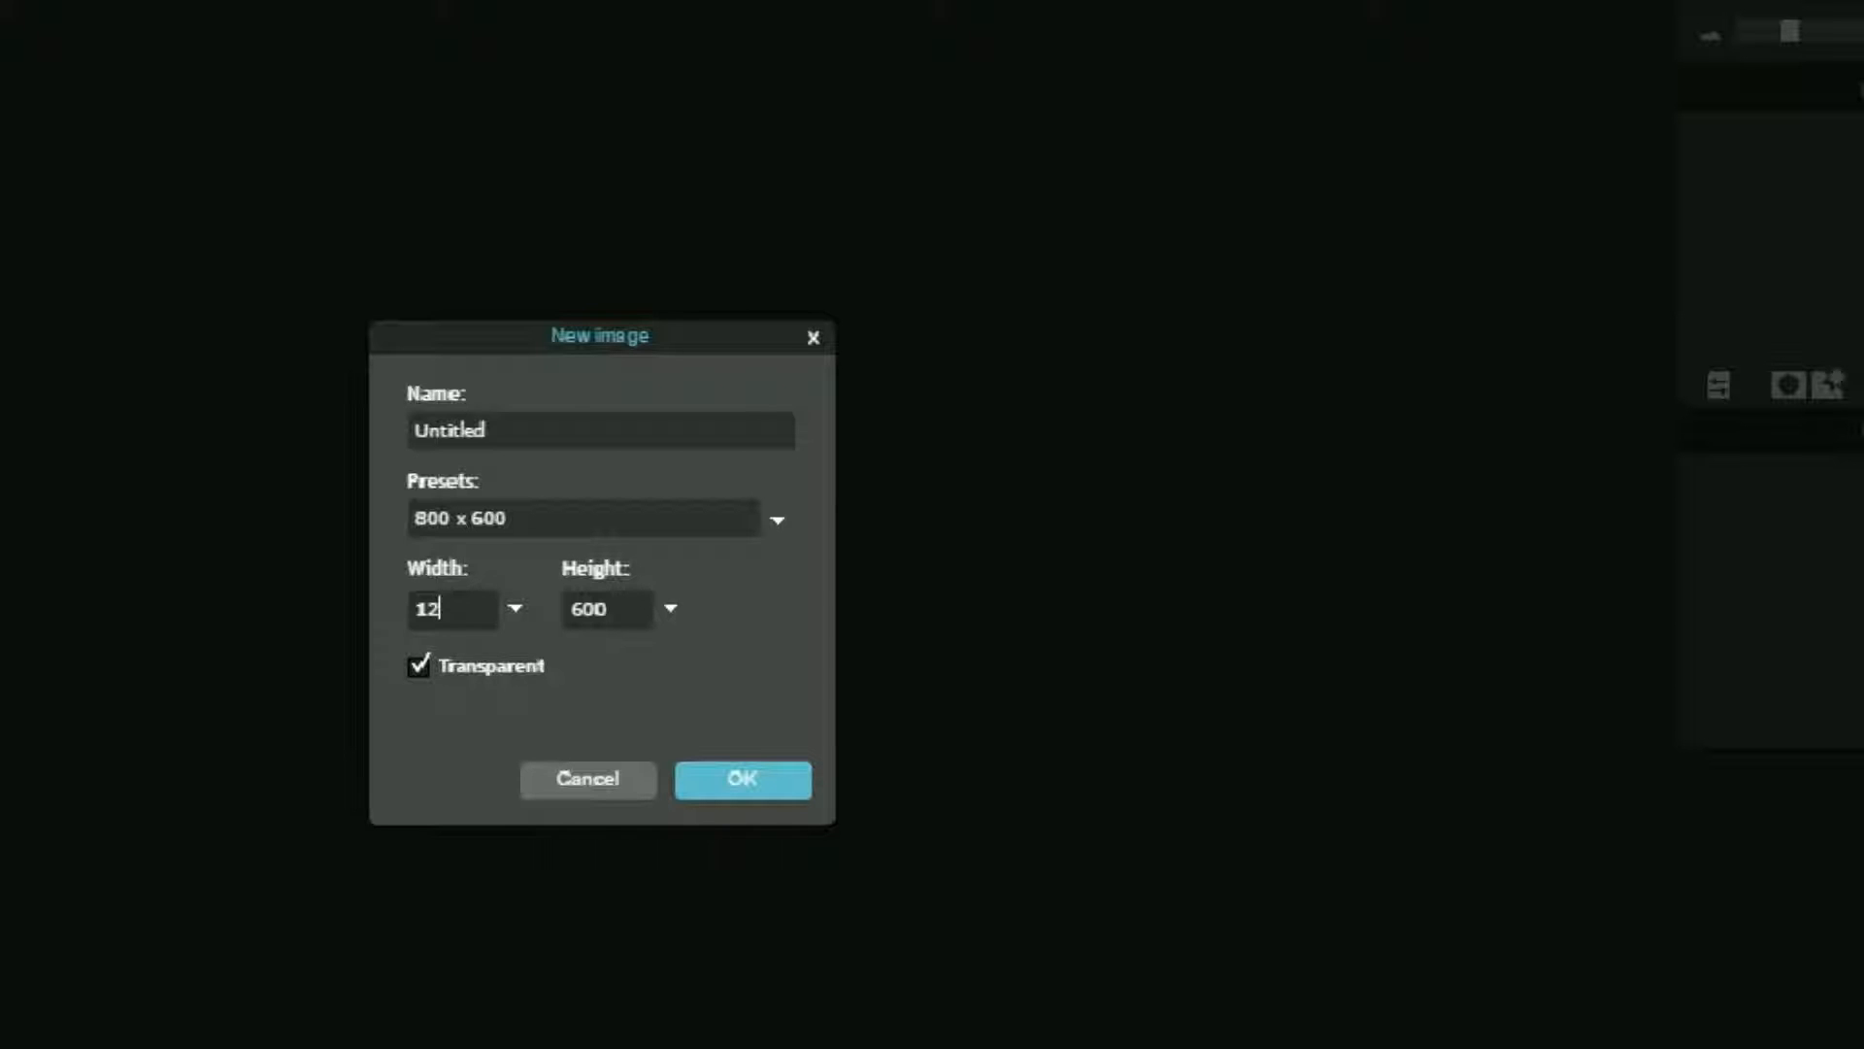
pyautogui.write('80')
pyautogui.press('Tab')
pyautogui.press('BackSpace')
pyautogui.write('720')
pyautogui.press('Return')
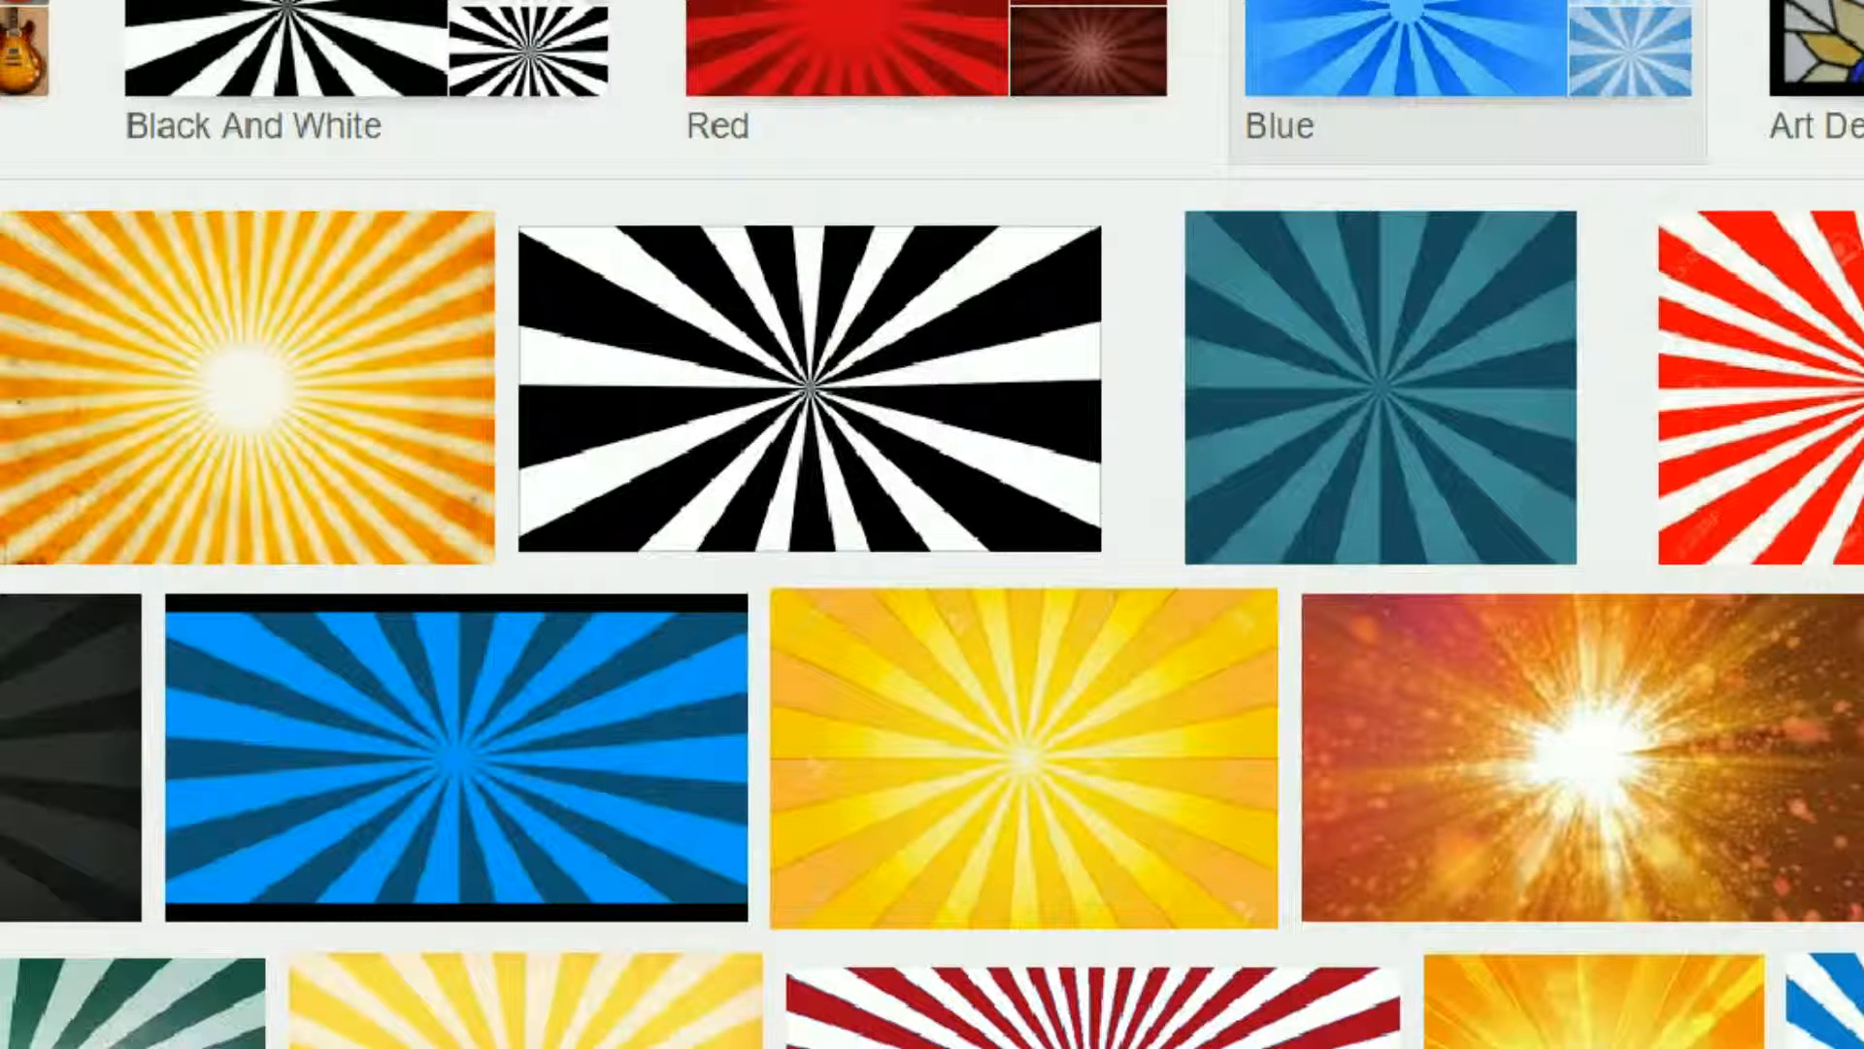
# Narrow the sunburst image results to Blue and view the royal blue radial ray image at full size.
pyautogui.click(1427, 77)
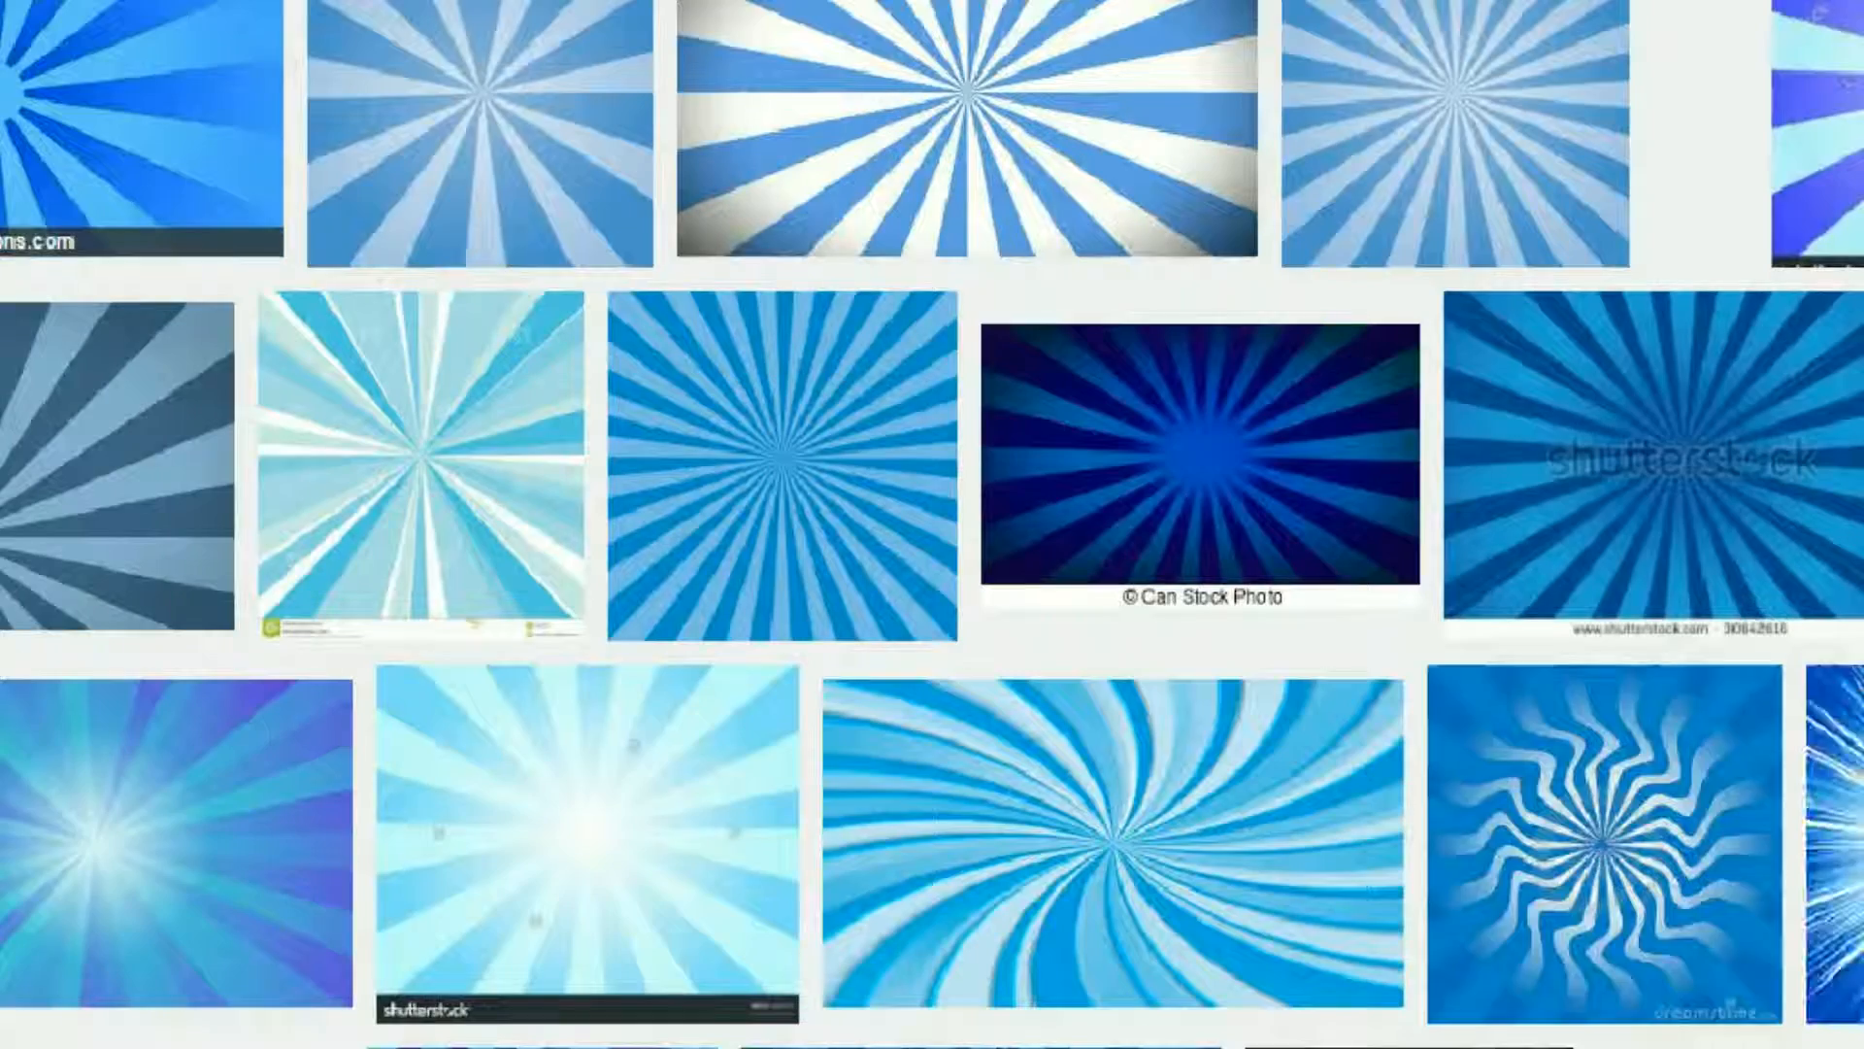
pyautogui.scroll(-10, 932, 524)
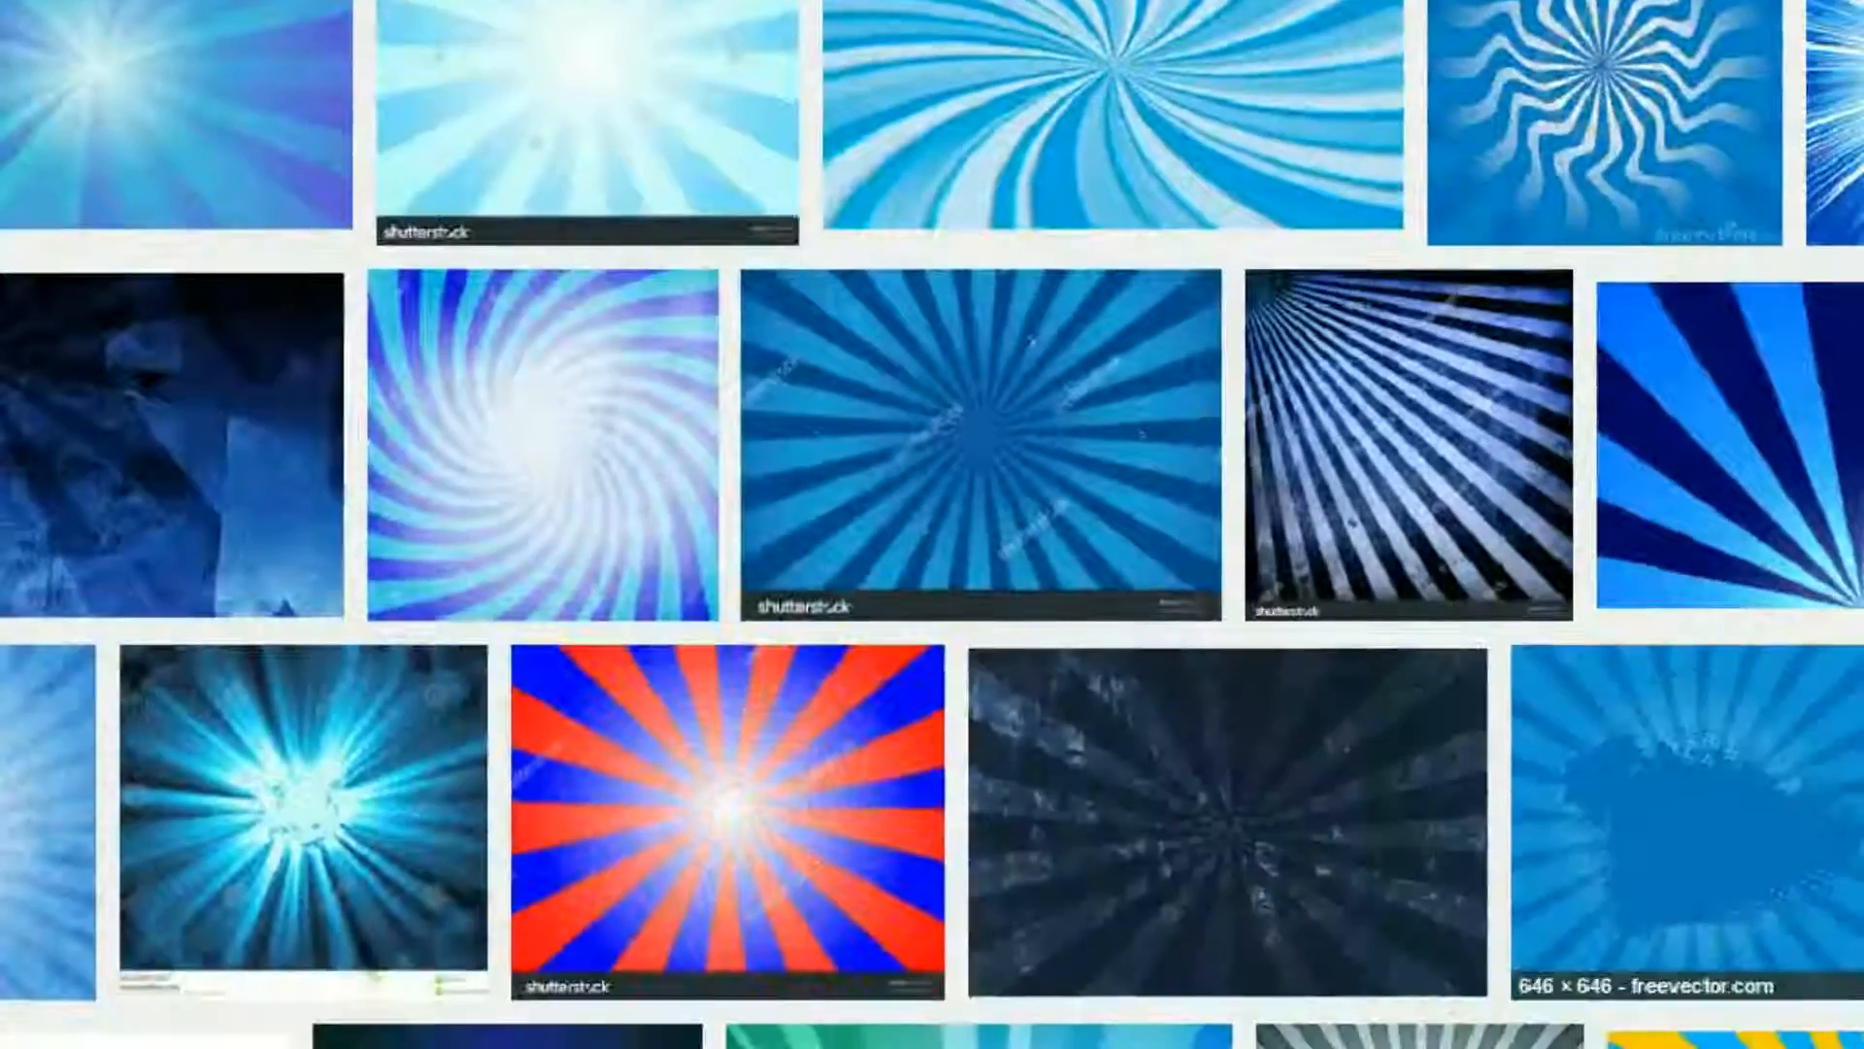
pyautogui.scroll(-2, 932, 524)
pyautogui.scroll(-1, 932, 524)
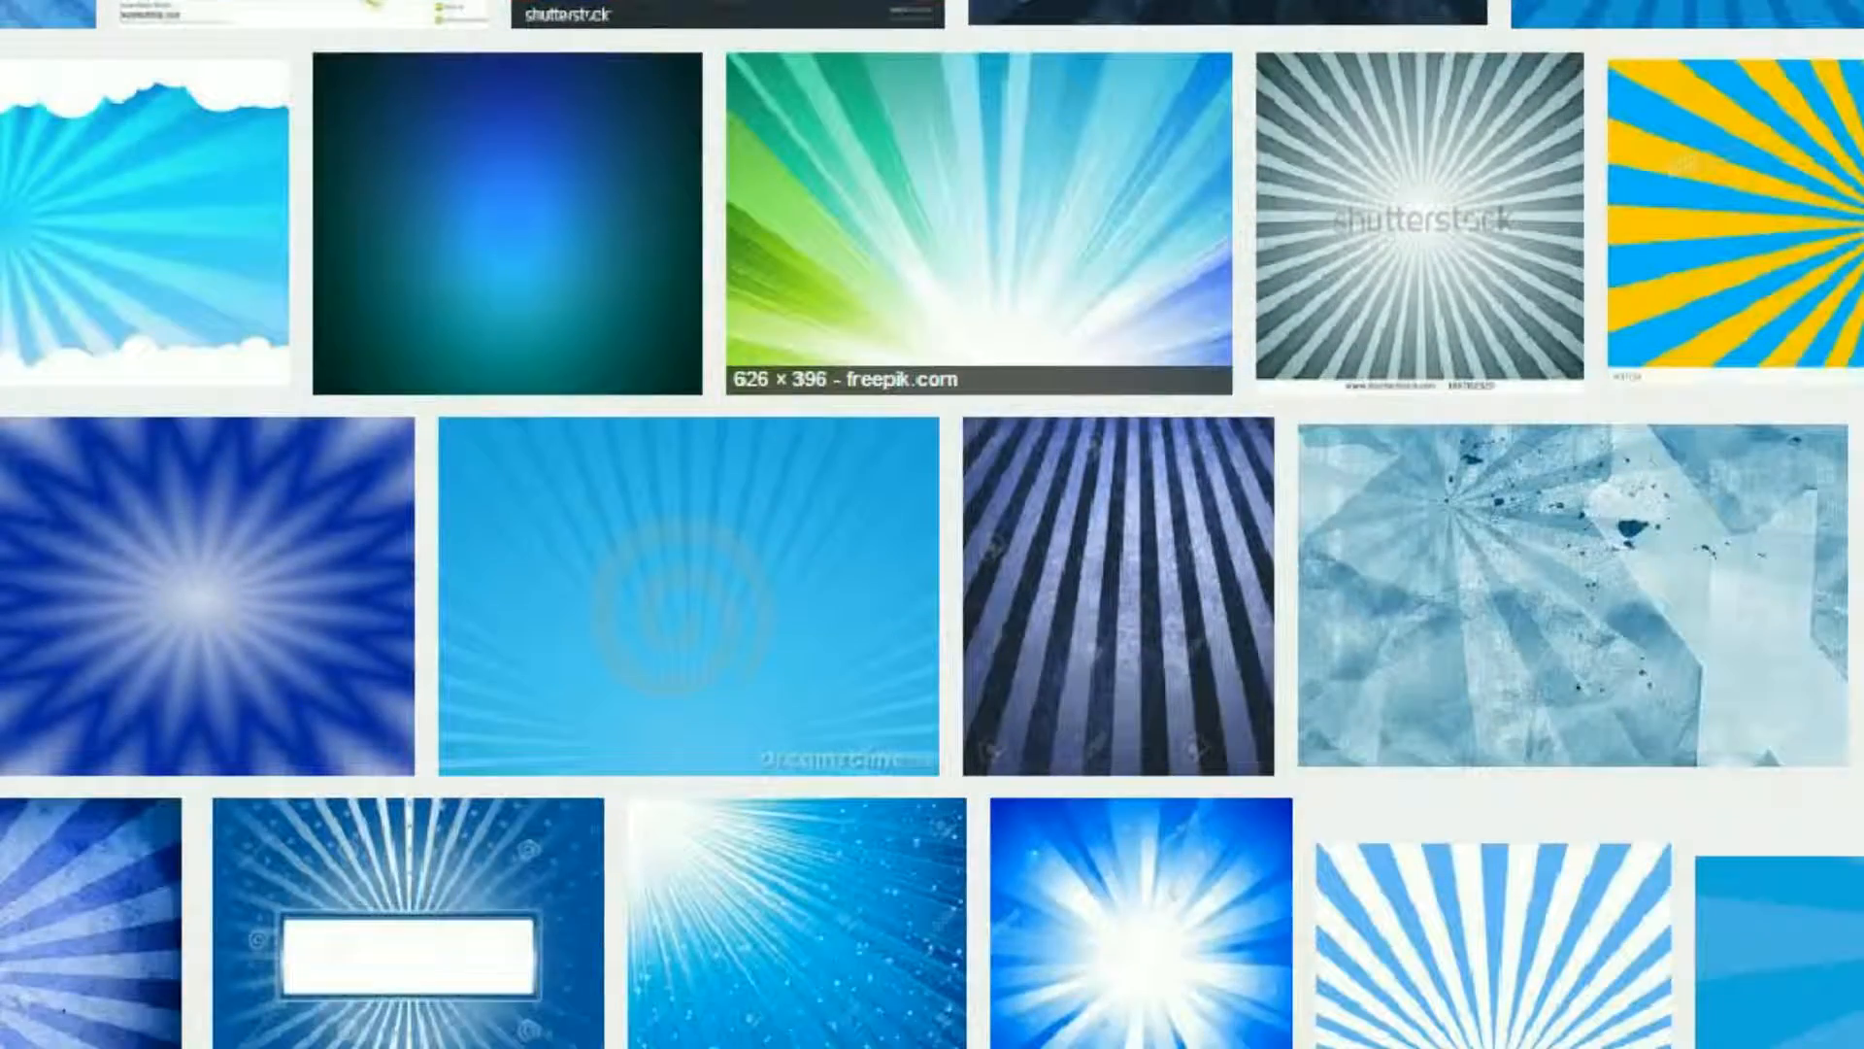
pyautogui.scroll(-8, 932, 525)
pyautogui.scroll(-8, 932, 525)
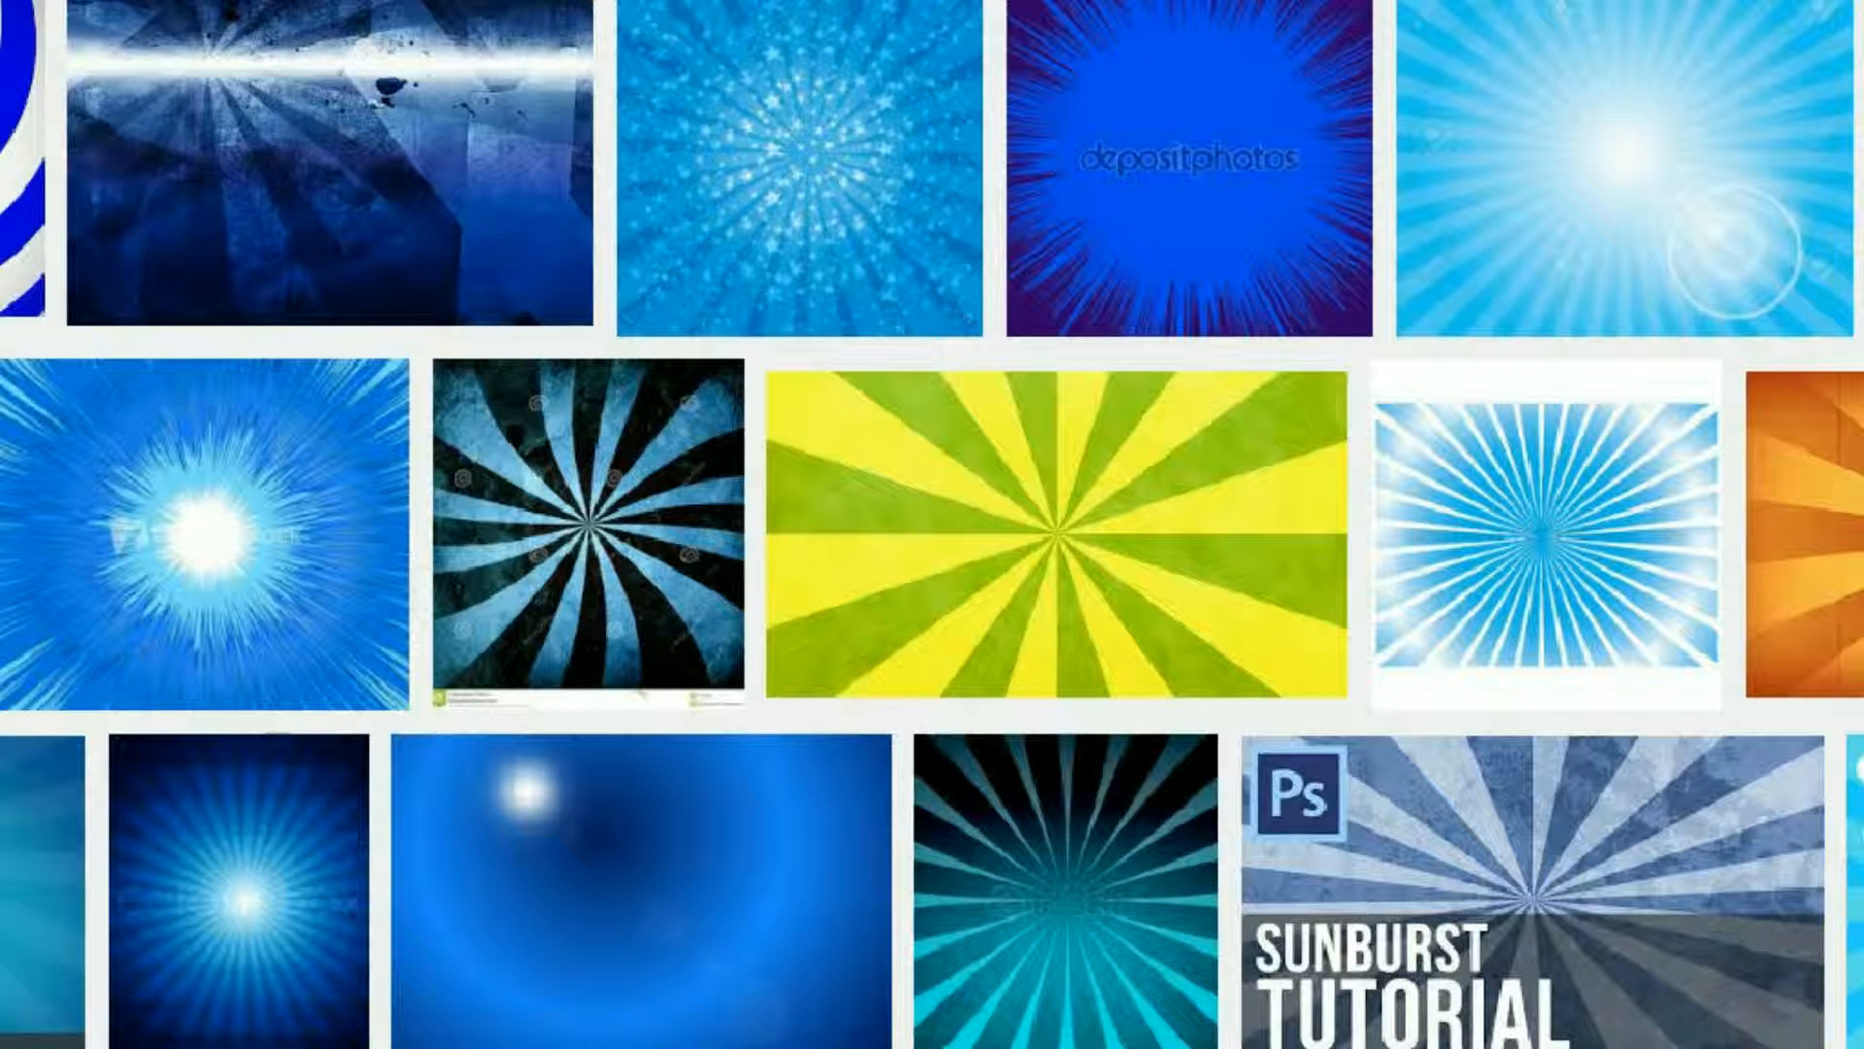
pyautogui.click(38, 874)
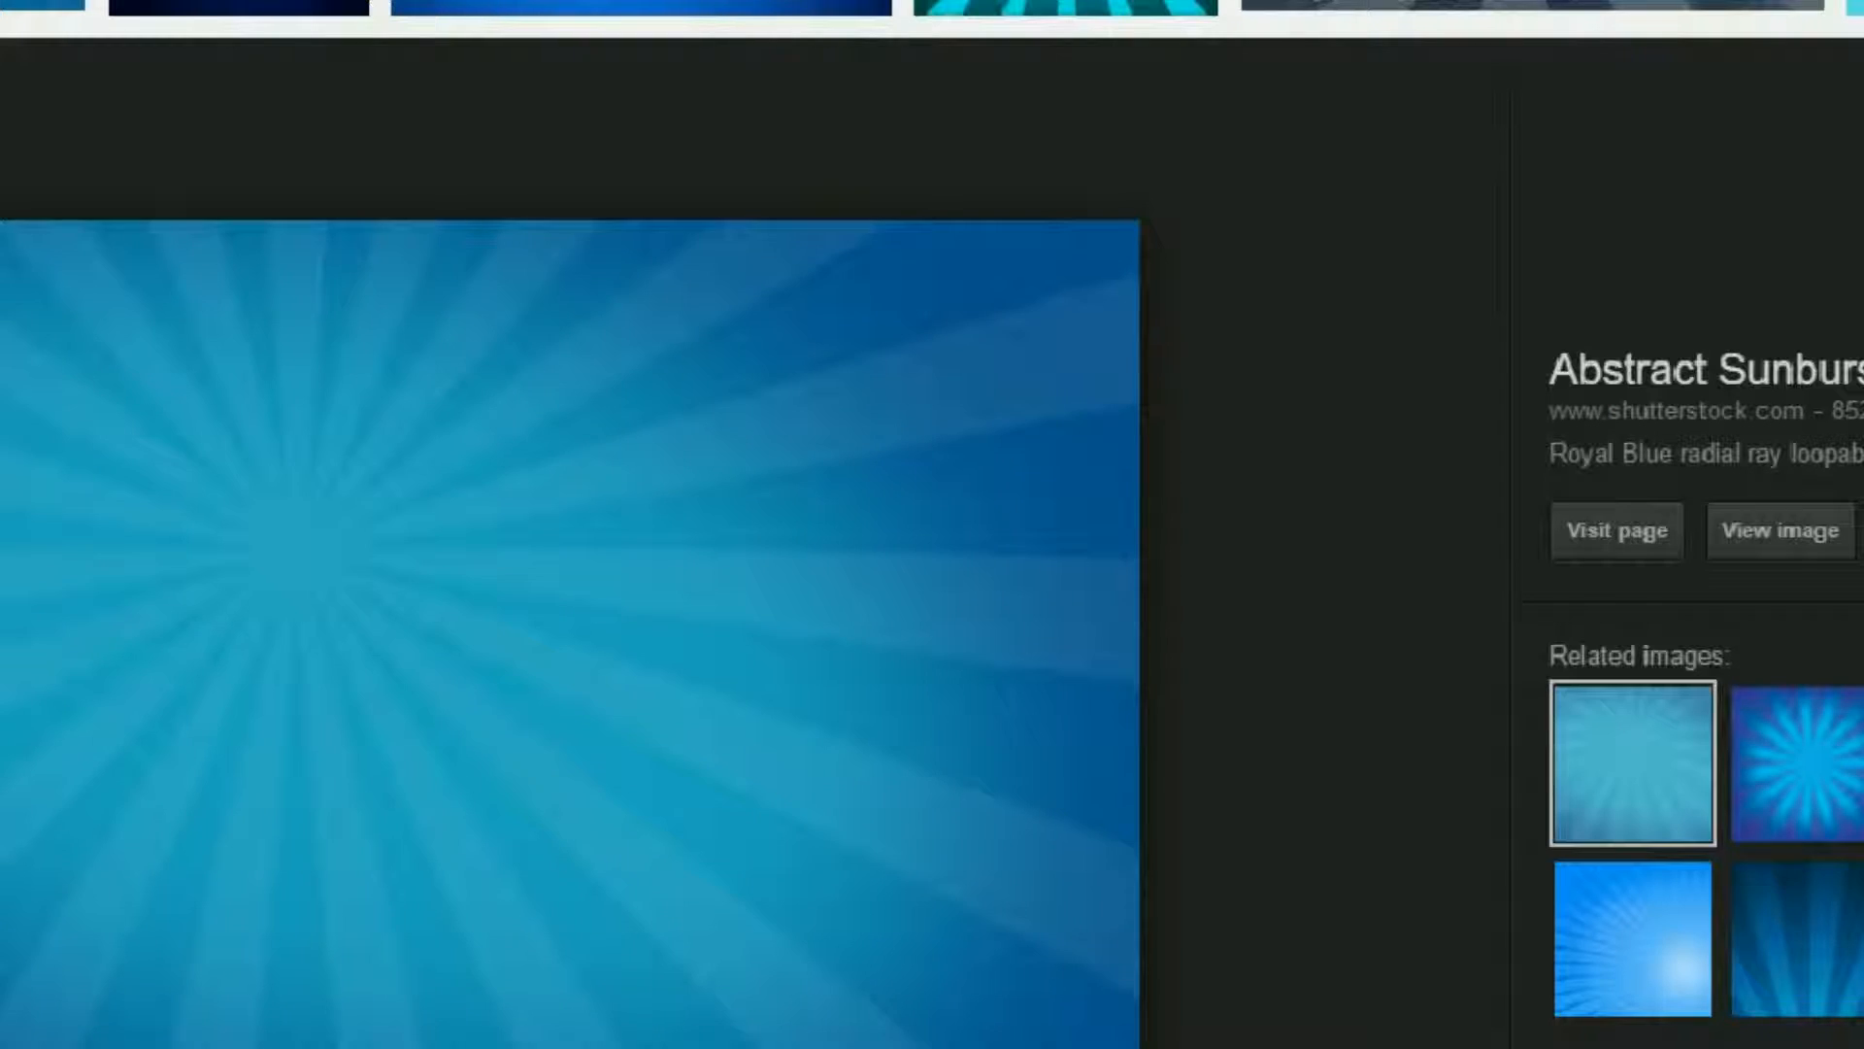
pyautogui.click(1781, 530)
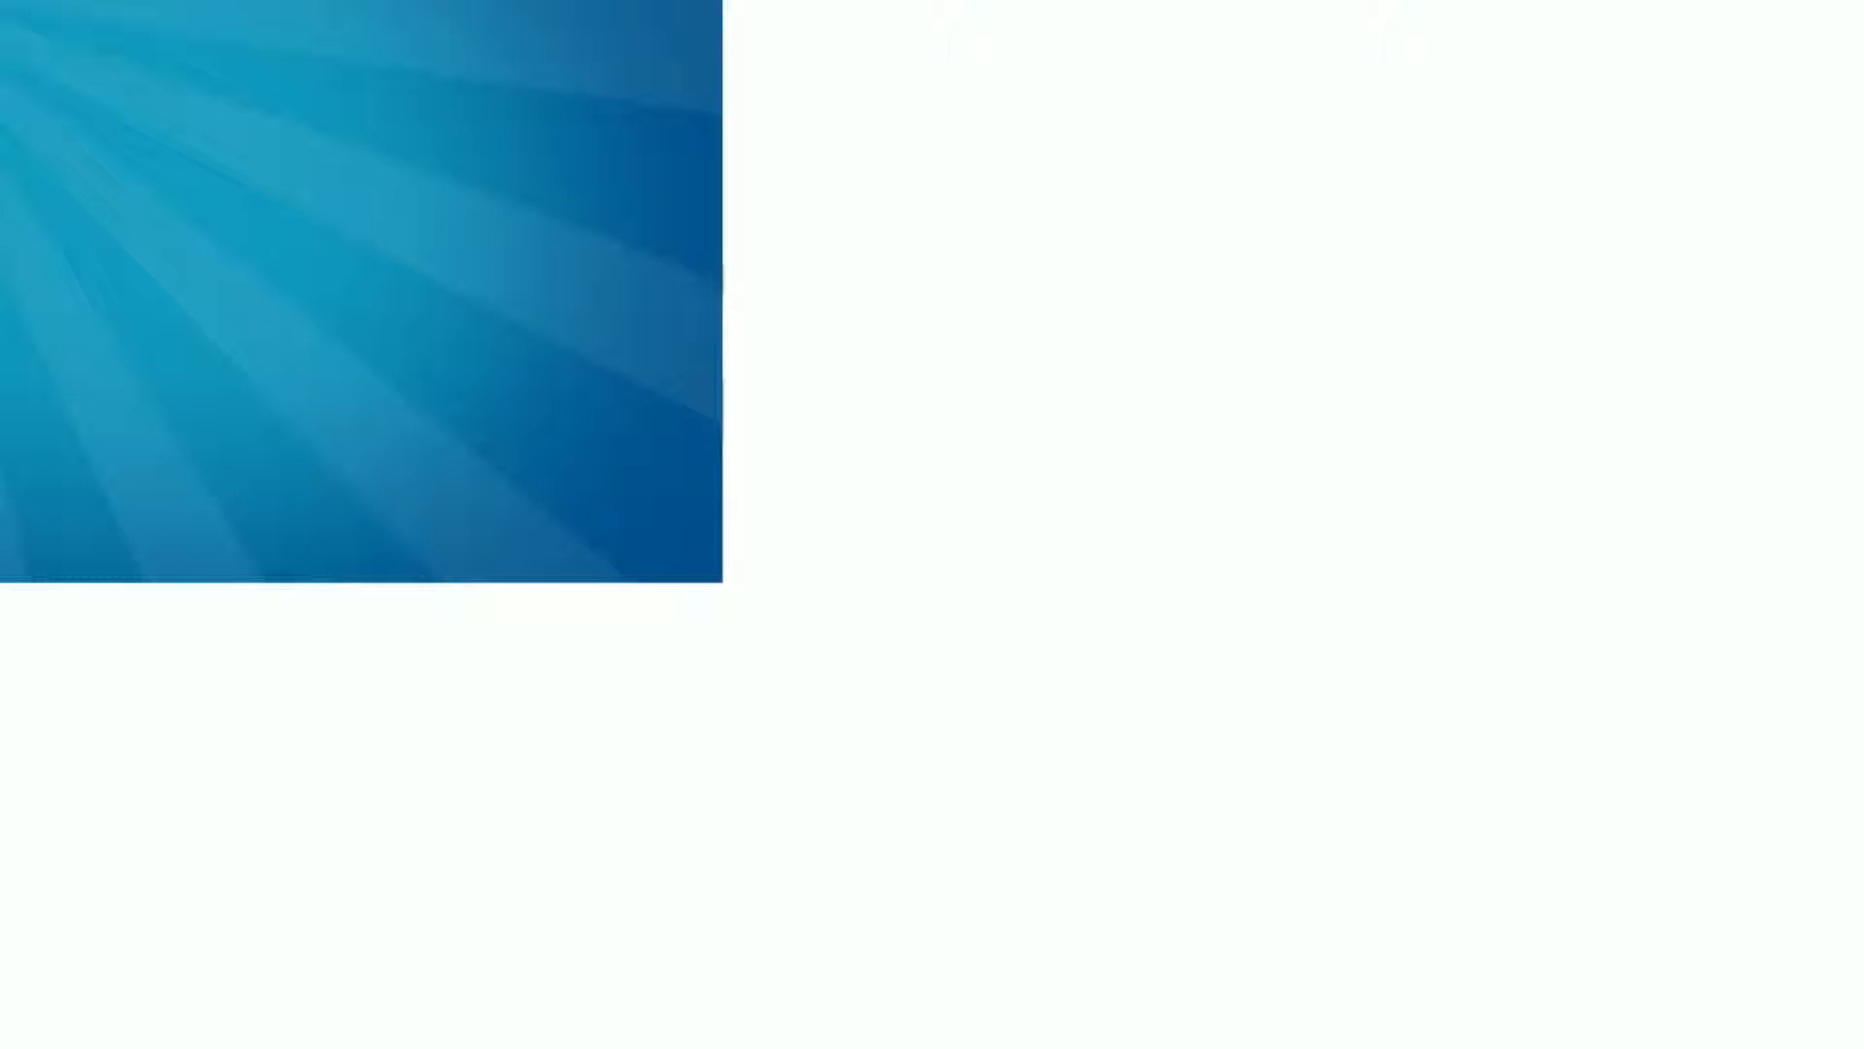
# Save the blue sunburst image to the Desktop as a JPEG named Sunburstblue.
pyautogui.rightClick(328, 31)
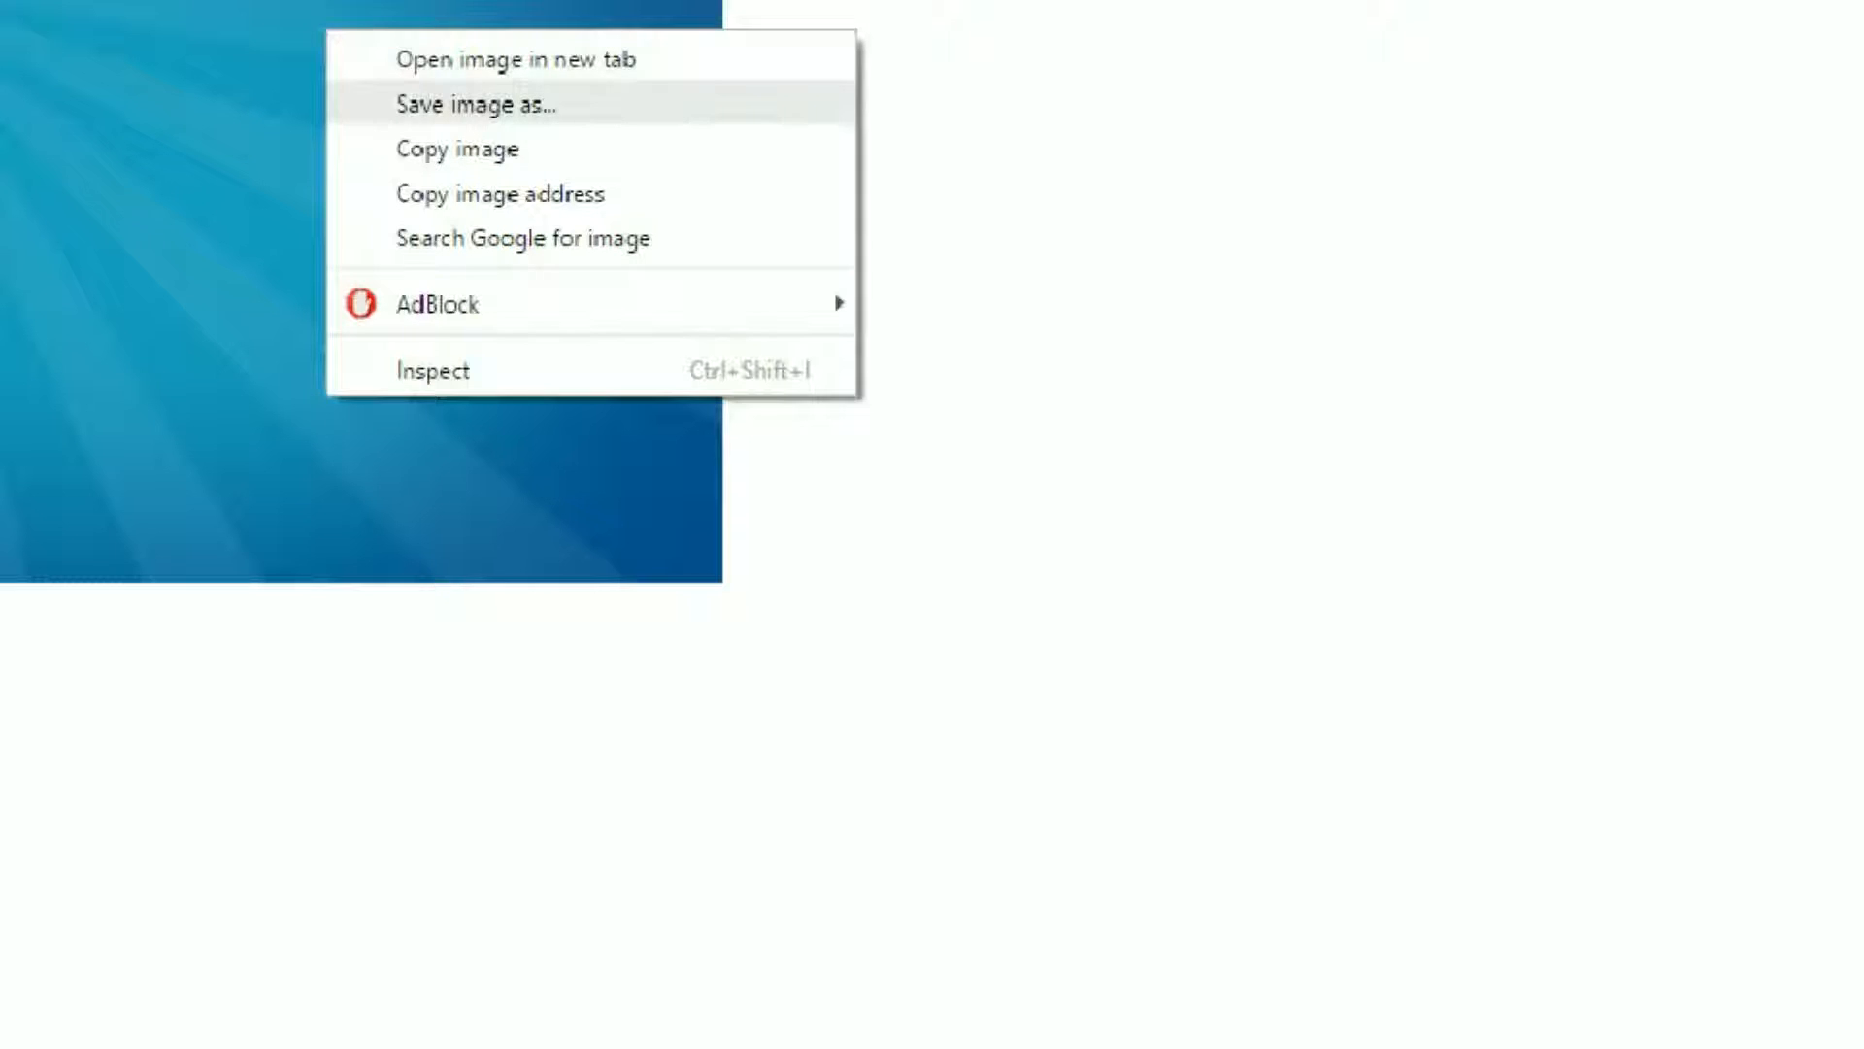
pyautogui.click(475, 104)
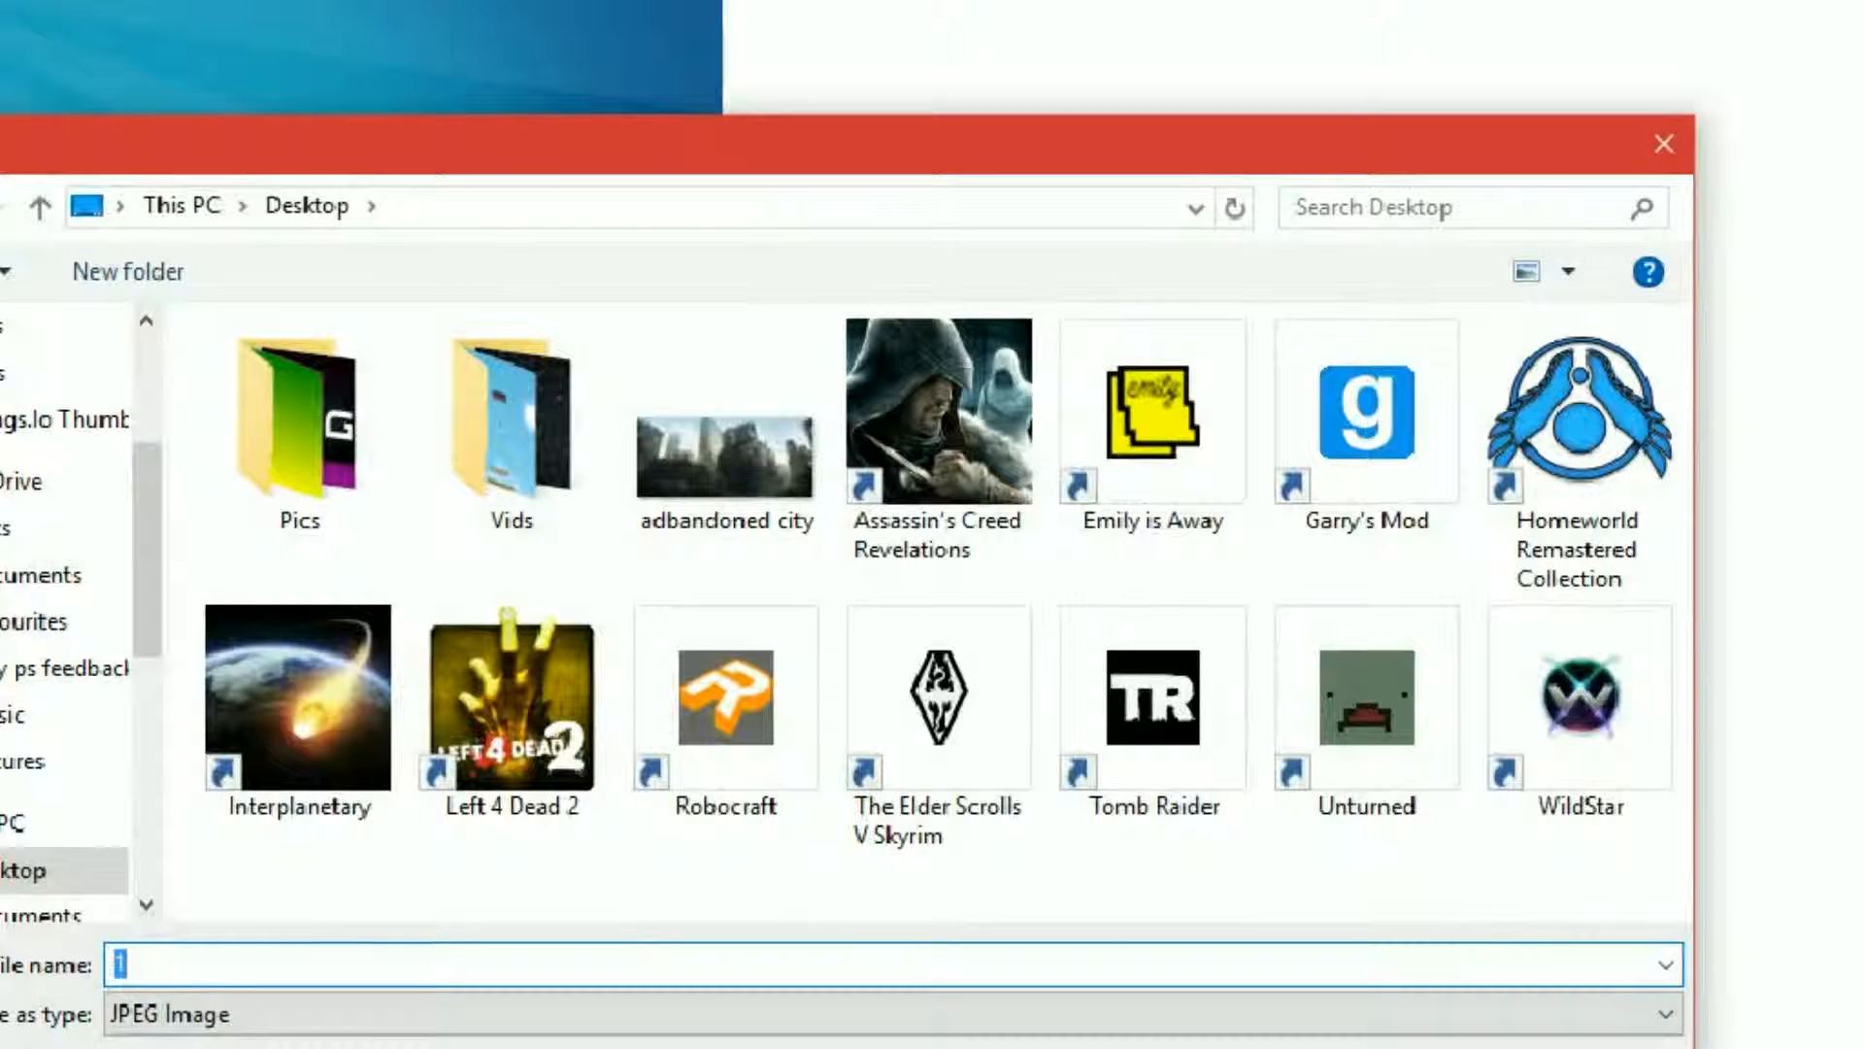
pyautogui.press('BackSpace')
pyautogui.write('Sunburstblue')
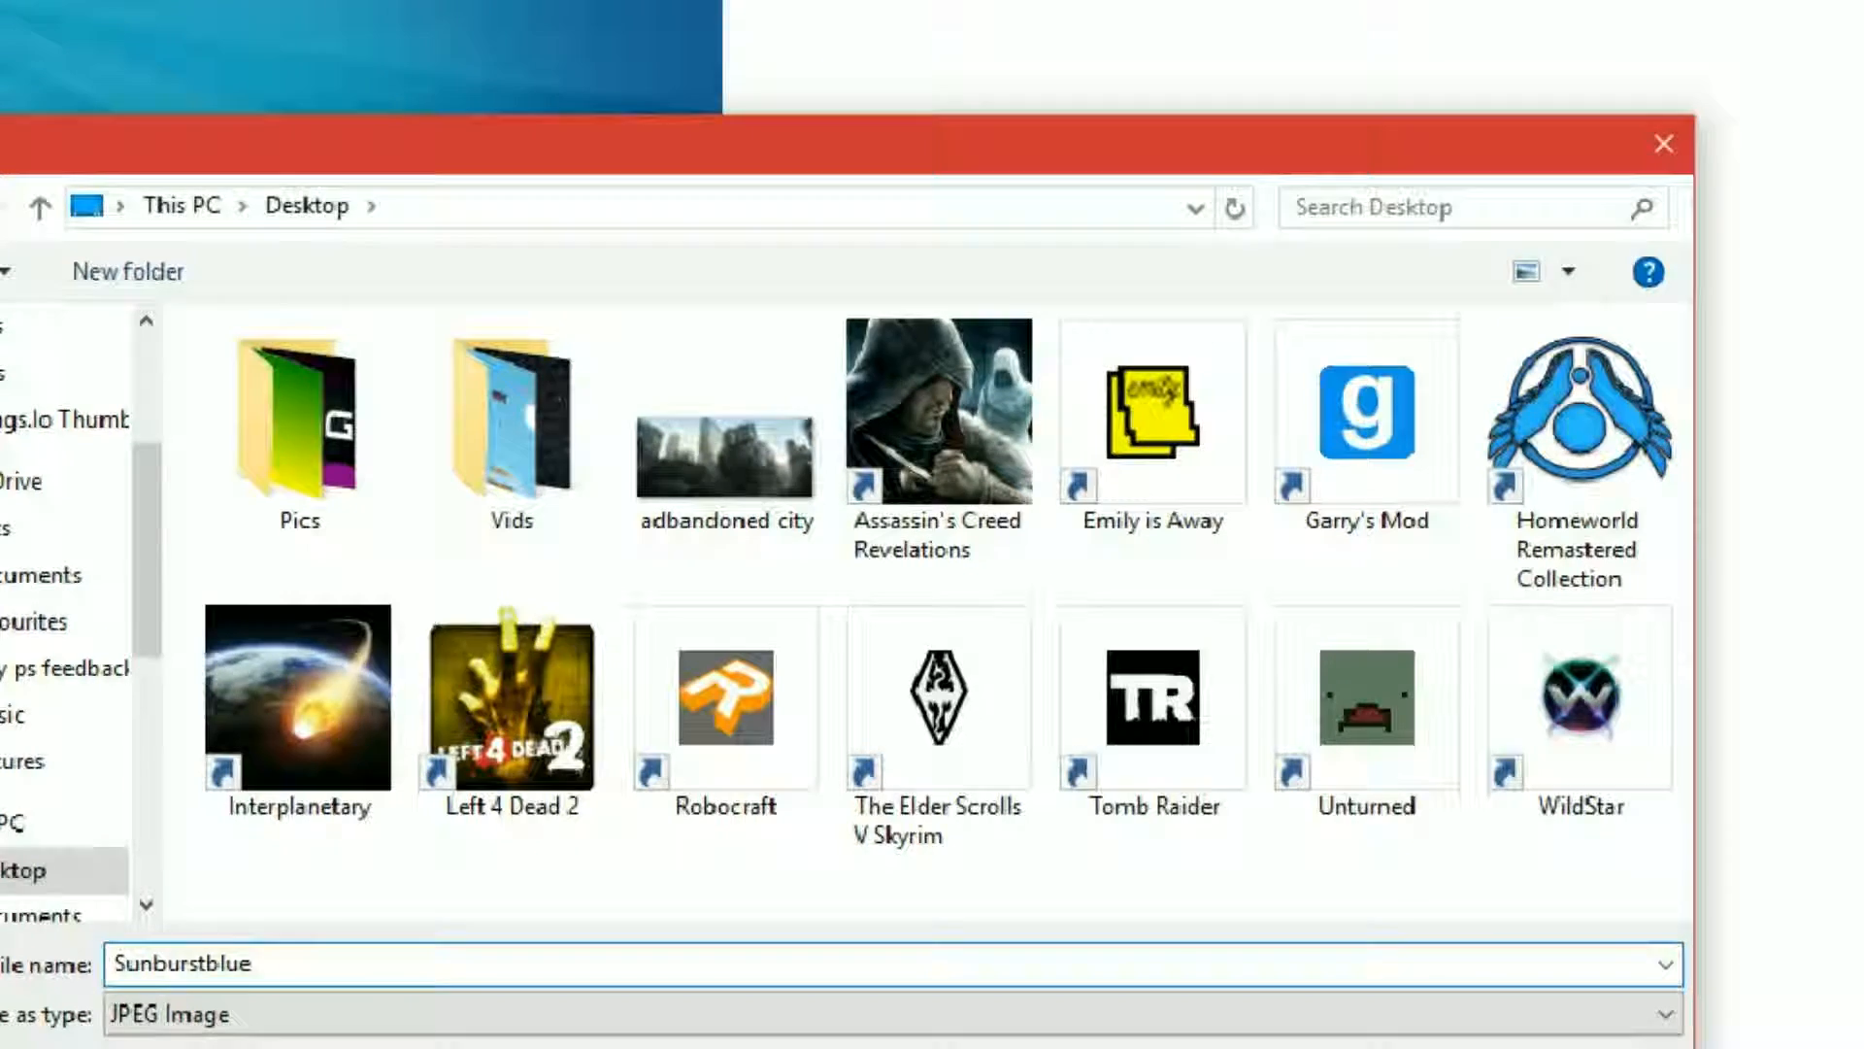
pyautogui.press('Return')
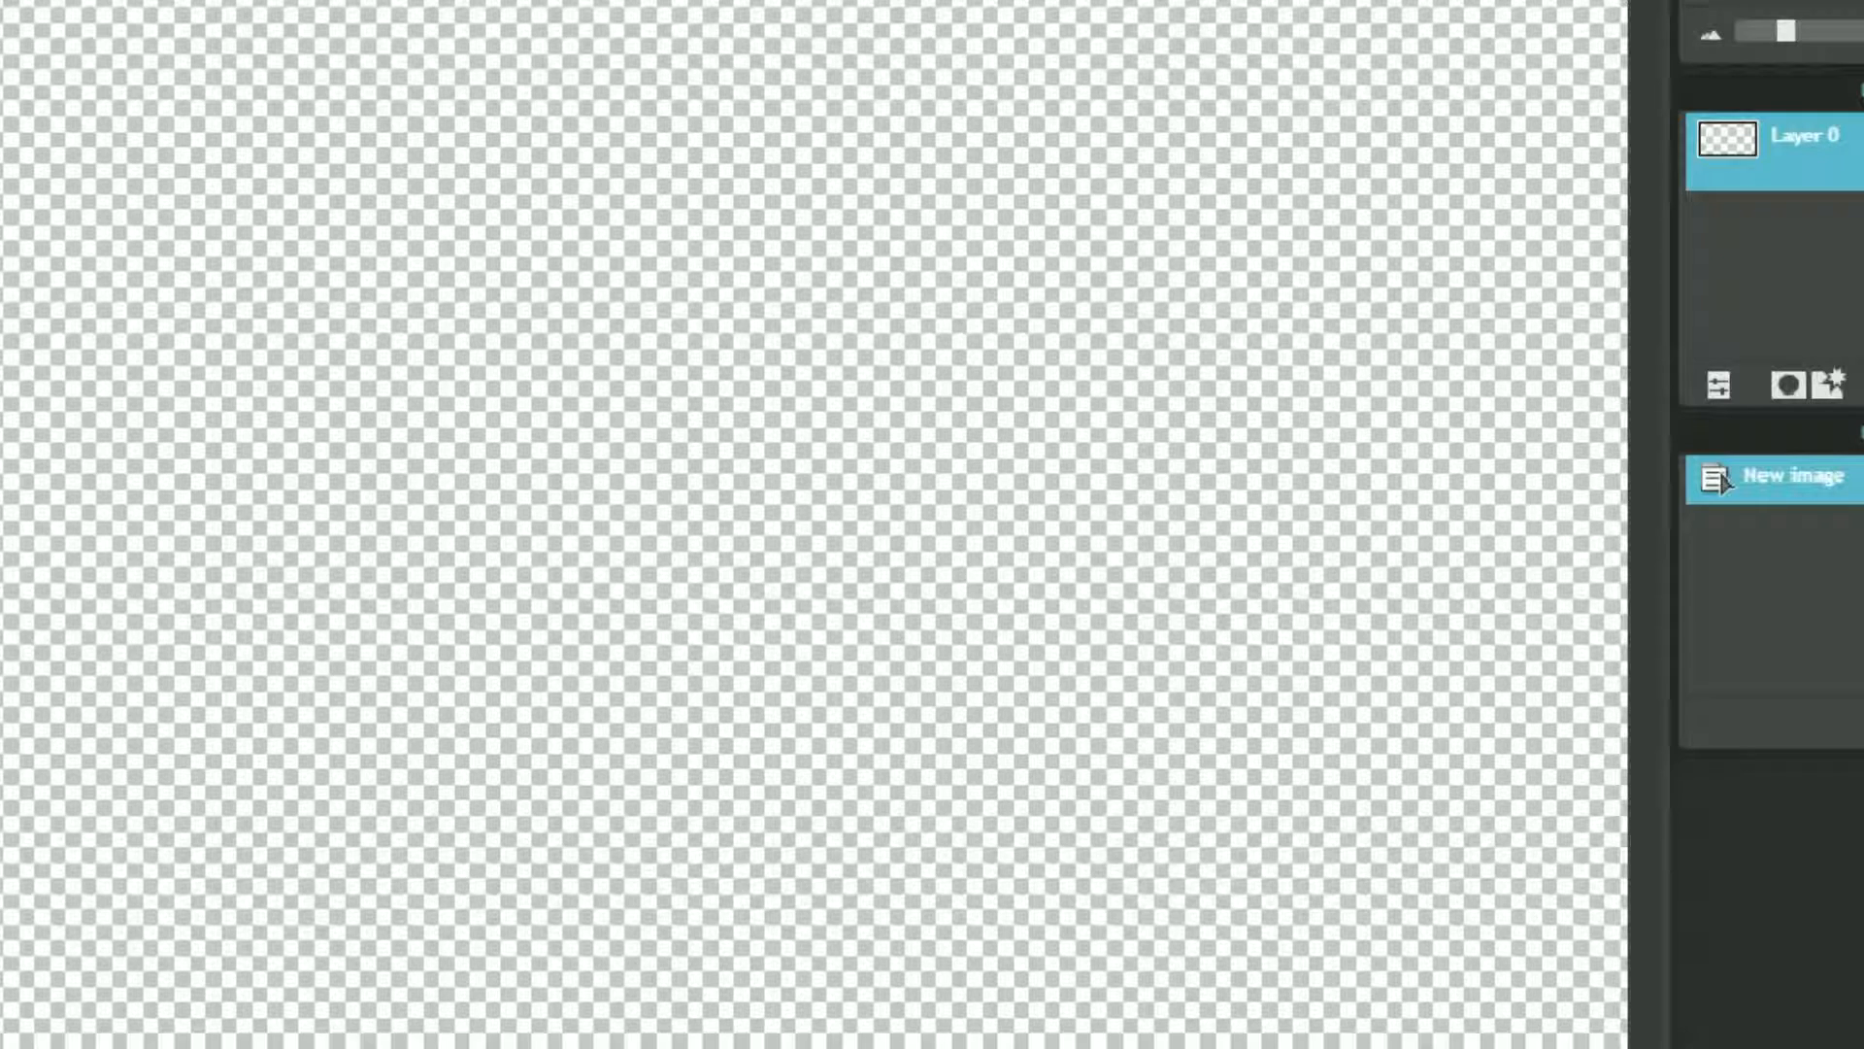
# Switch back to Pixlr Editor and open the Sunburstblue image from the Desktop.
pyautogui.hotkey('ctrl', 'o')
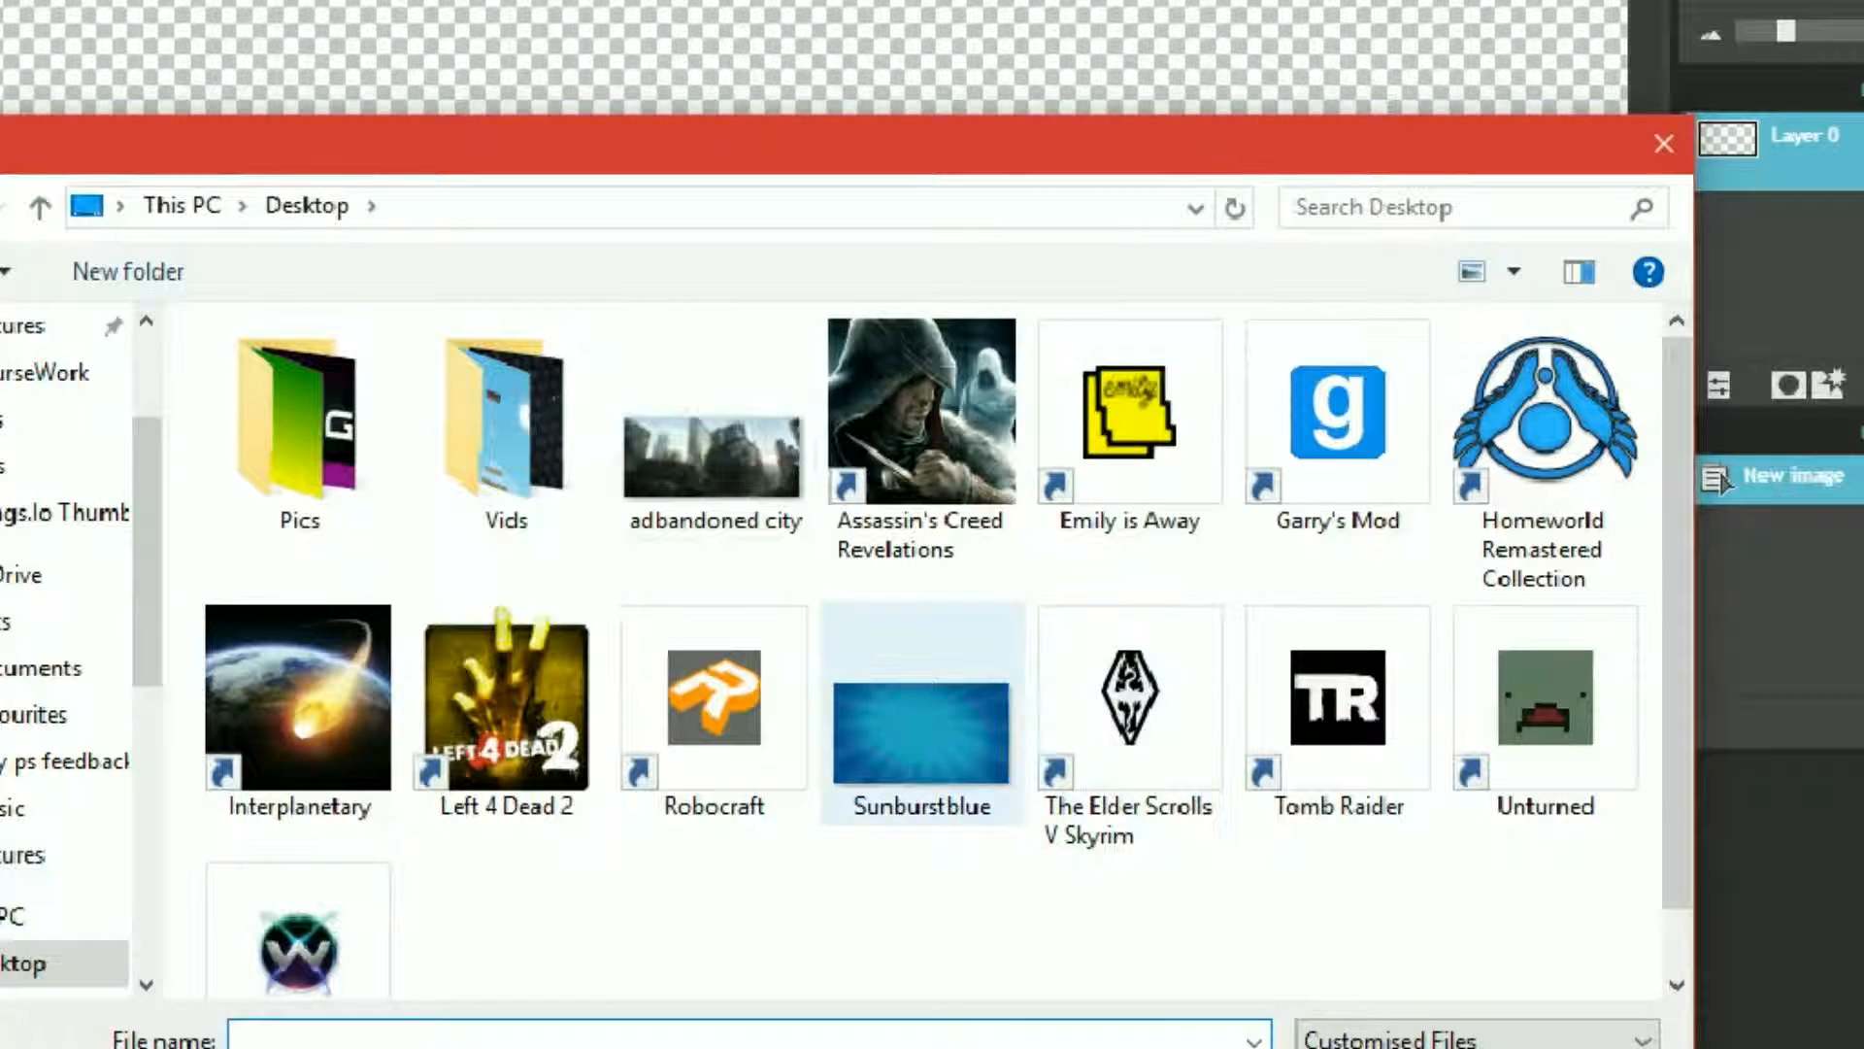
pyautogui.click(921, 718)
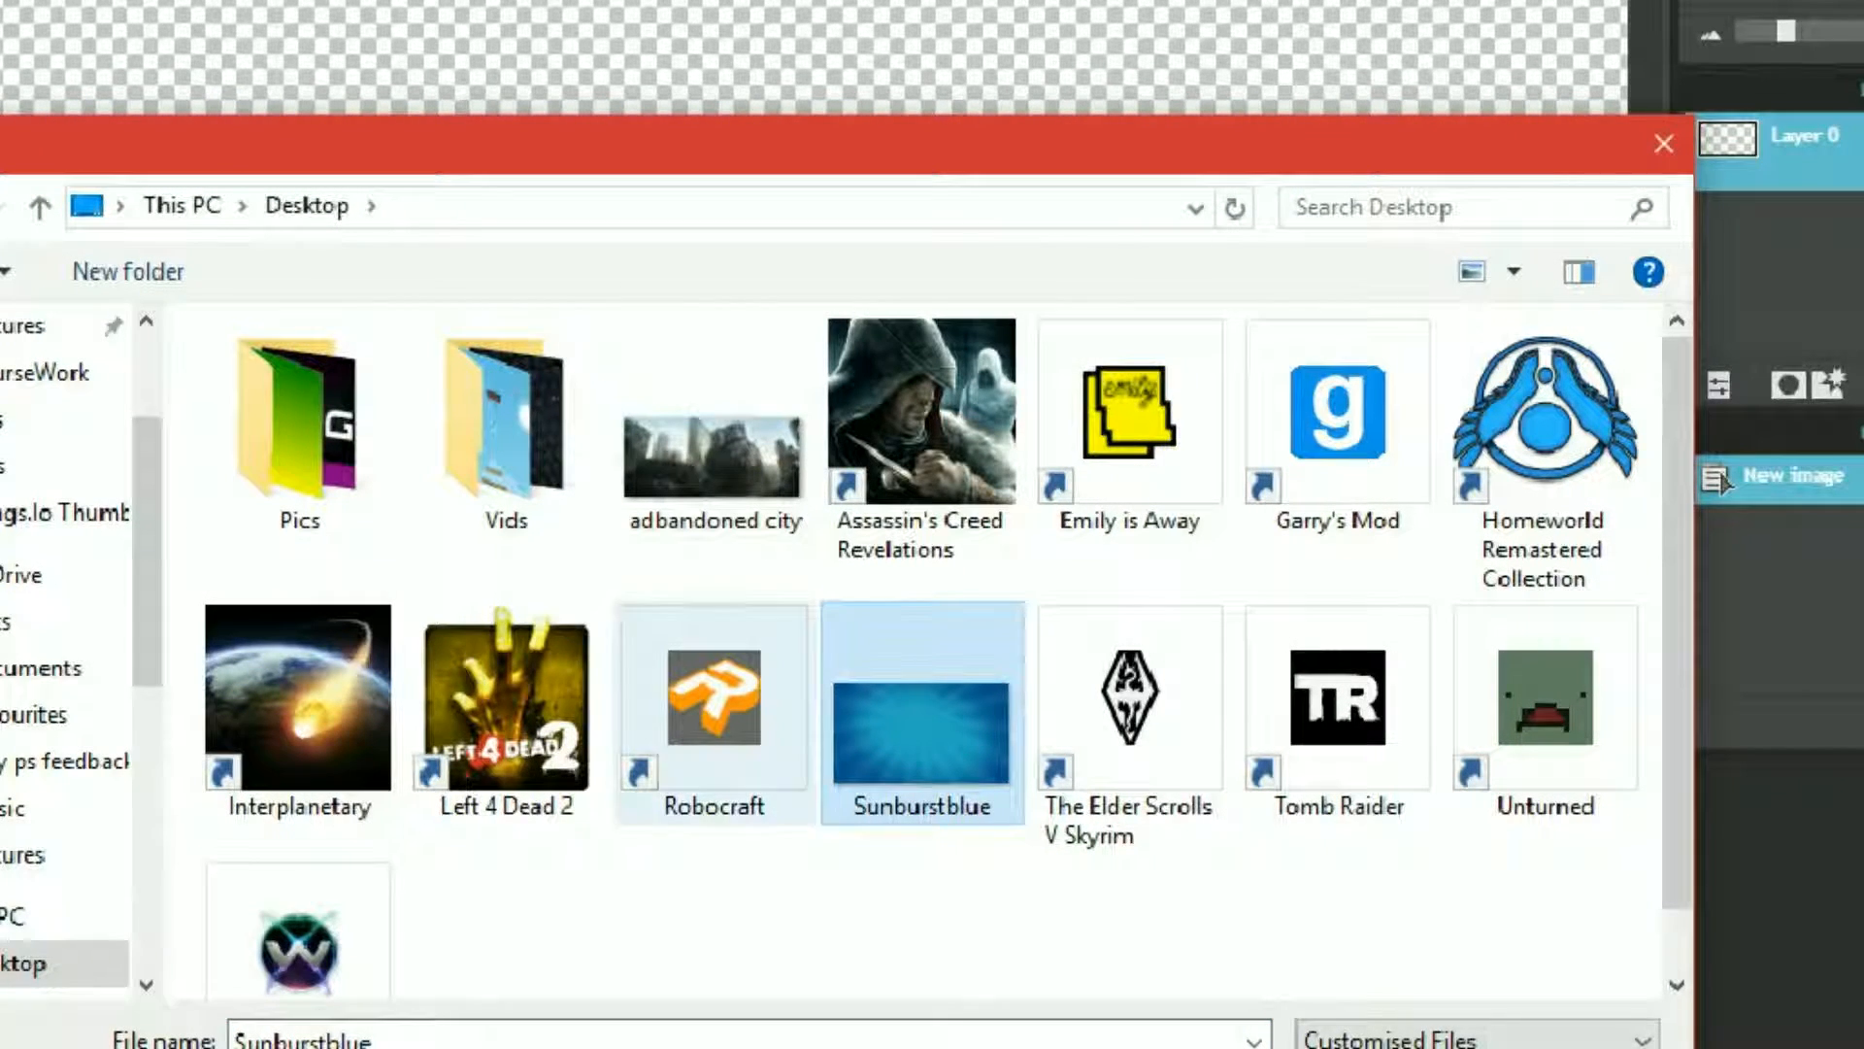
pyautogui.press('Return')
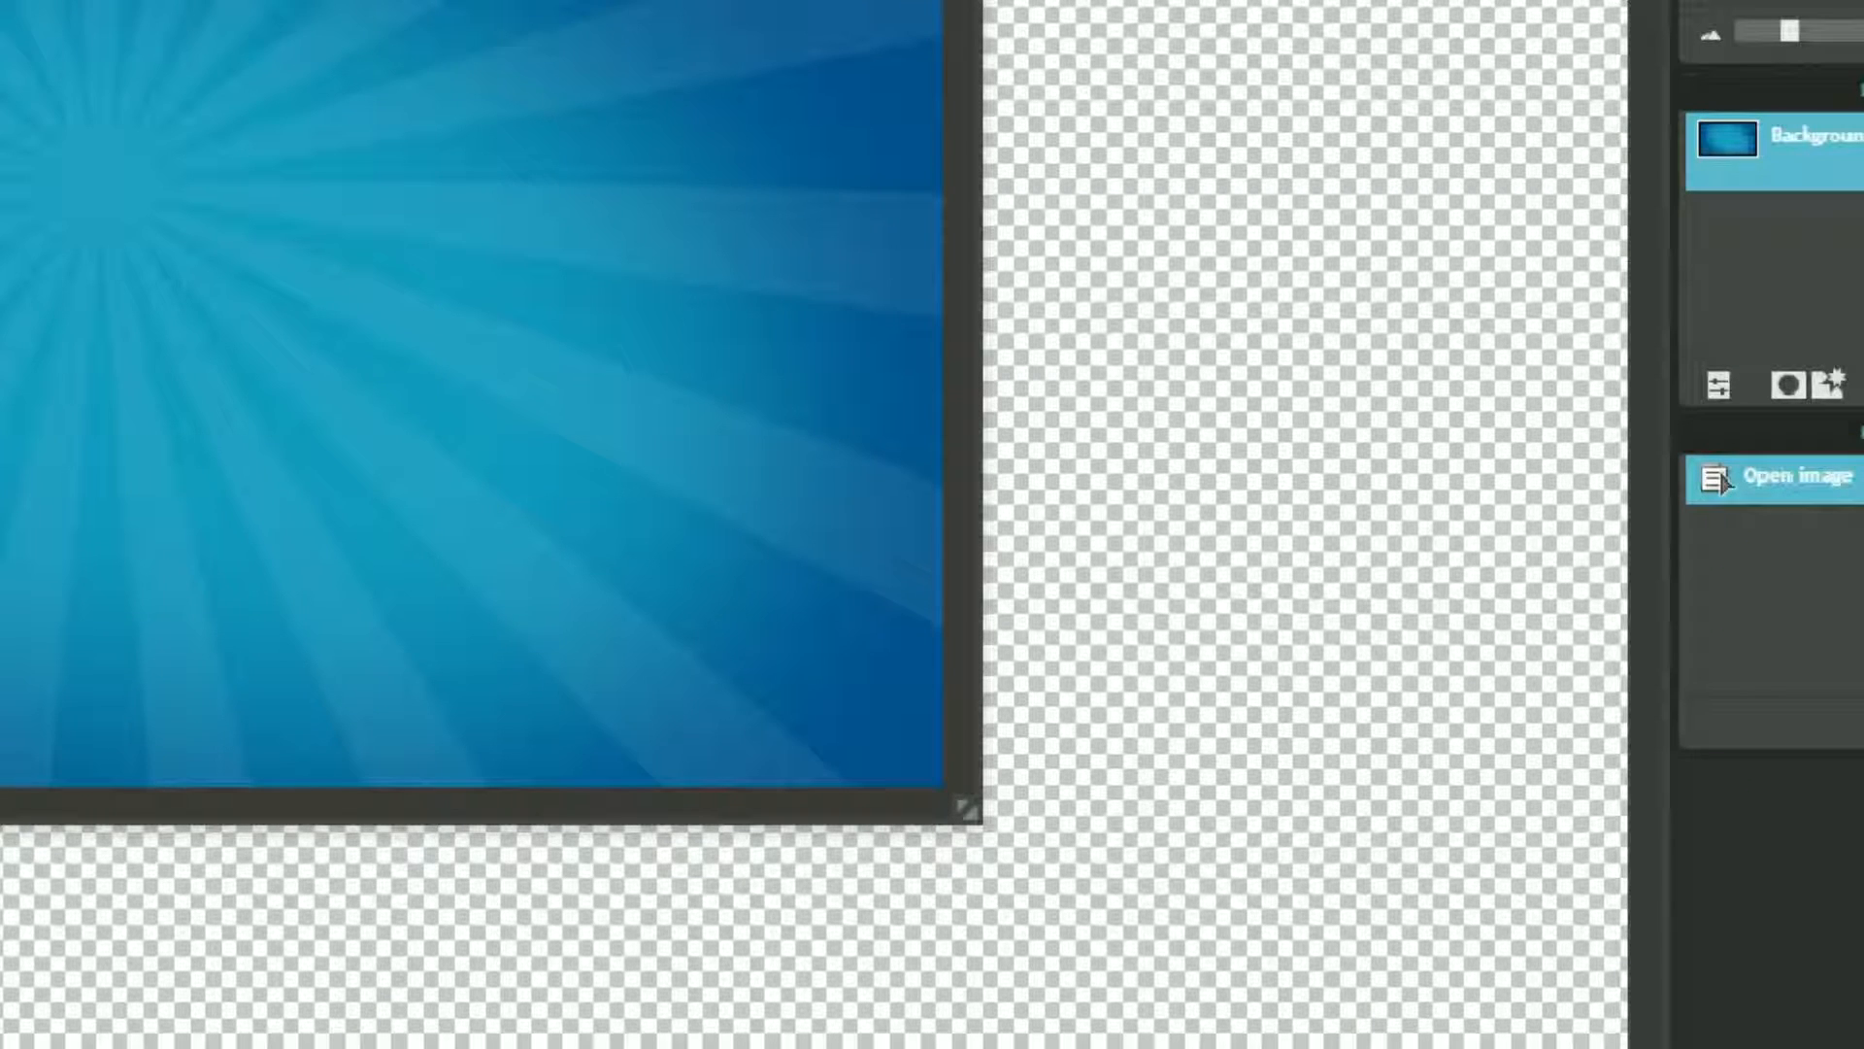
# Copy the entire sunburst image, close it without saving, and paste it into the blank transparent image as a layer.
pyautogui.hotkey('ctrl', 'a')
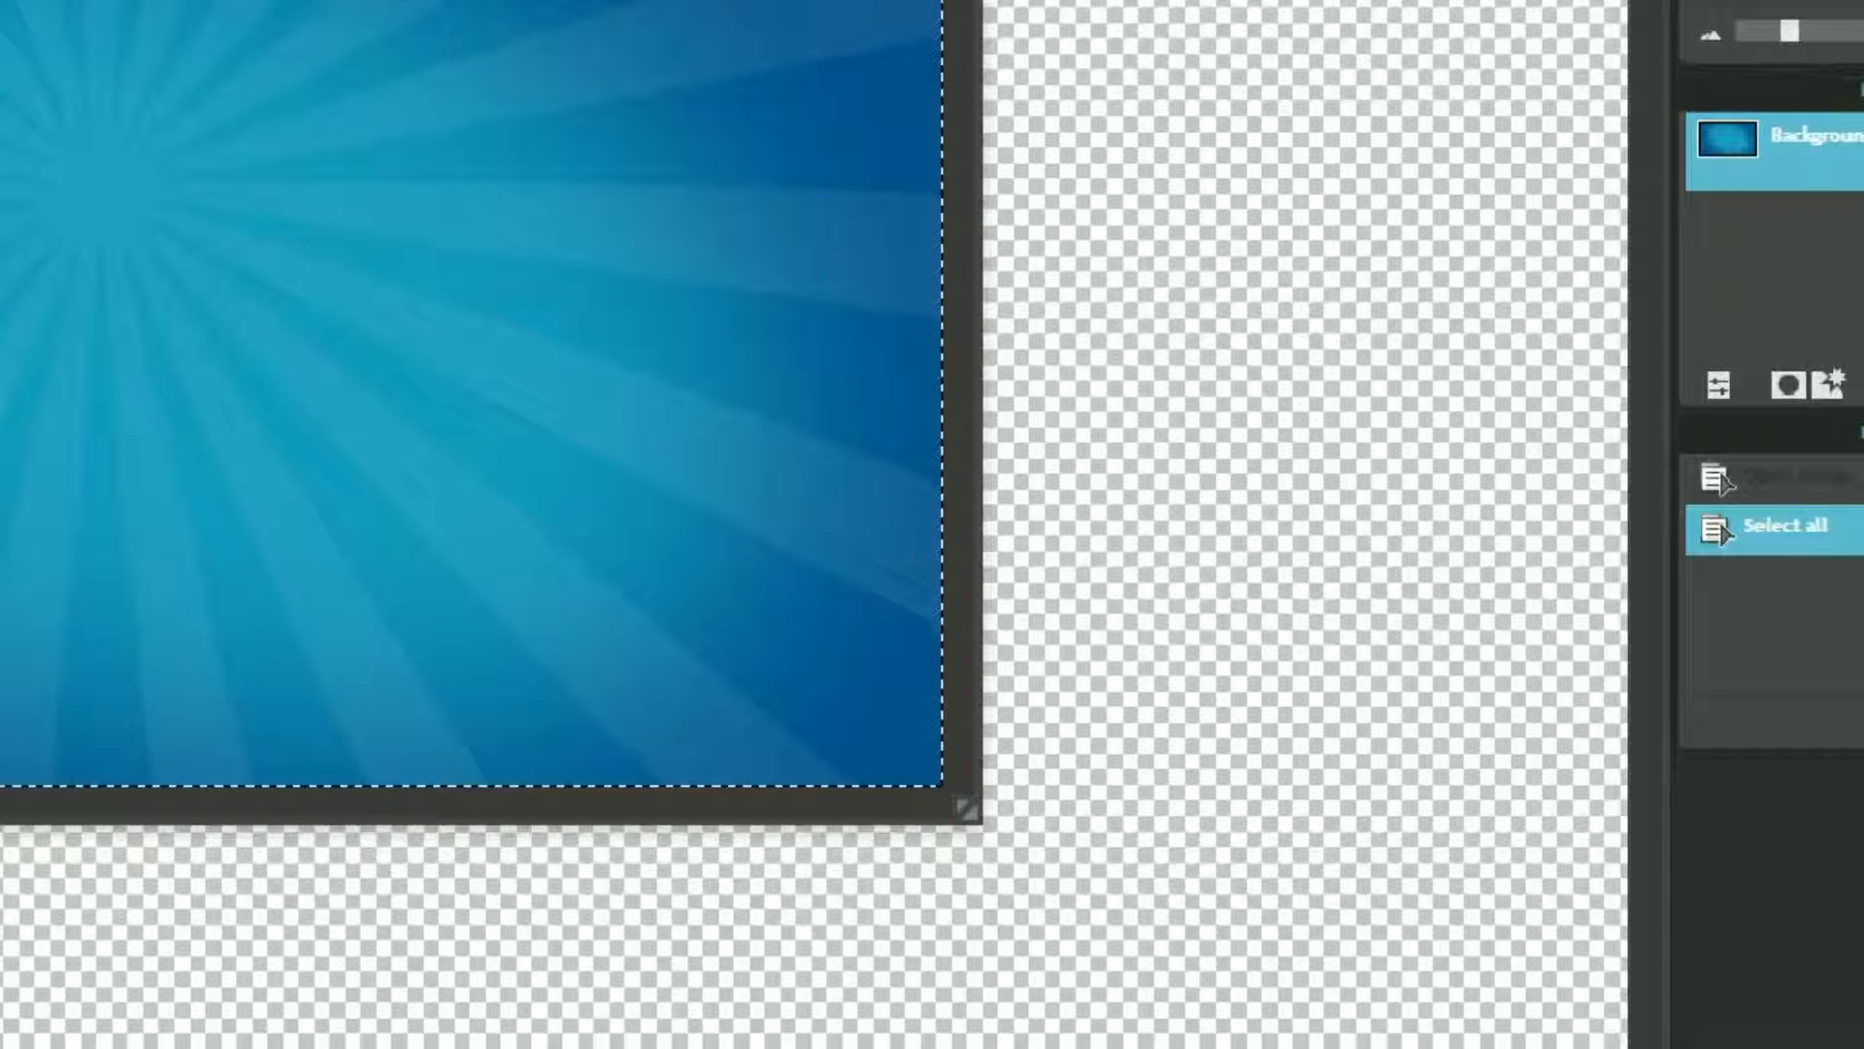
pyautogui.hotkey('ctrl', 'c')
pyautogui.hotkey('ctrl', 'w')
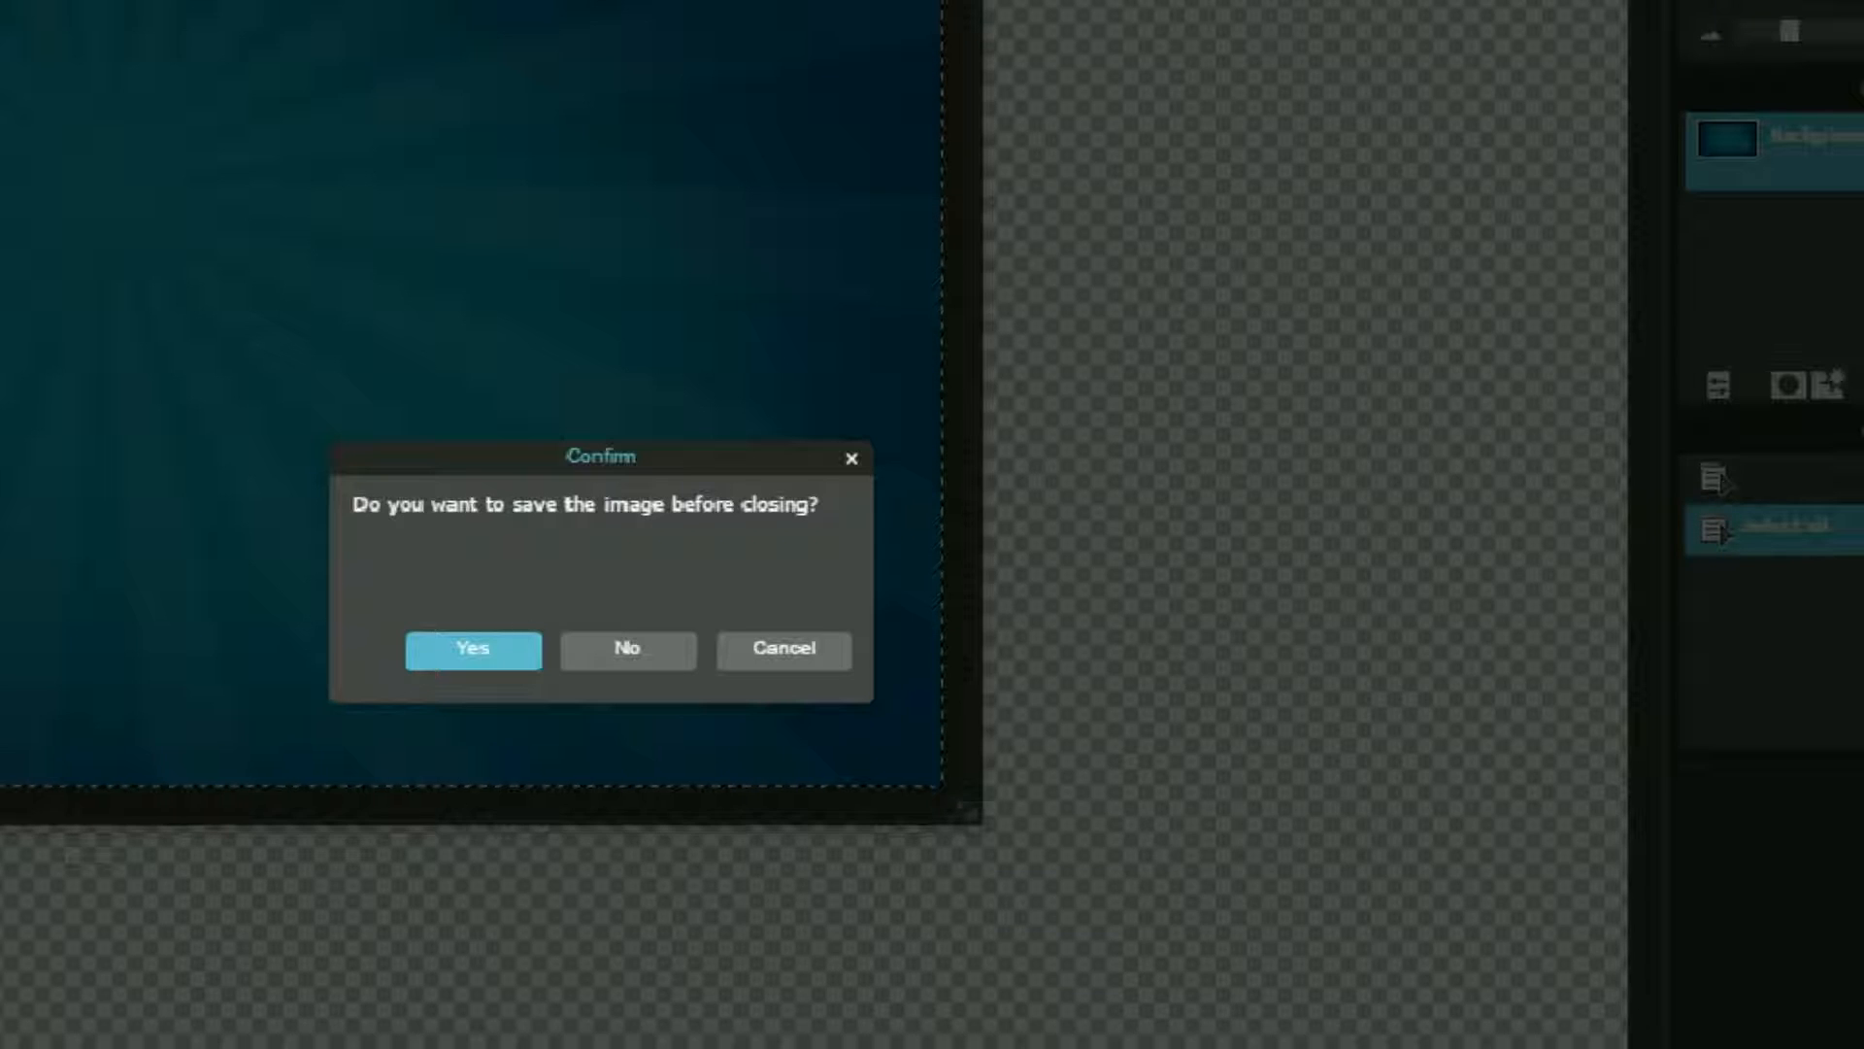
pyautogui.click(628, 647)
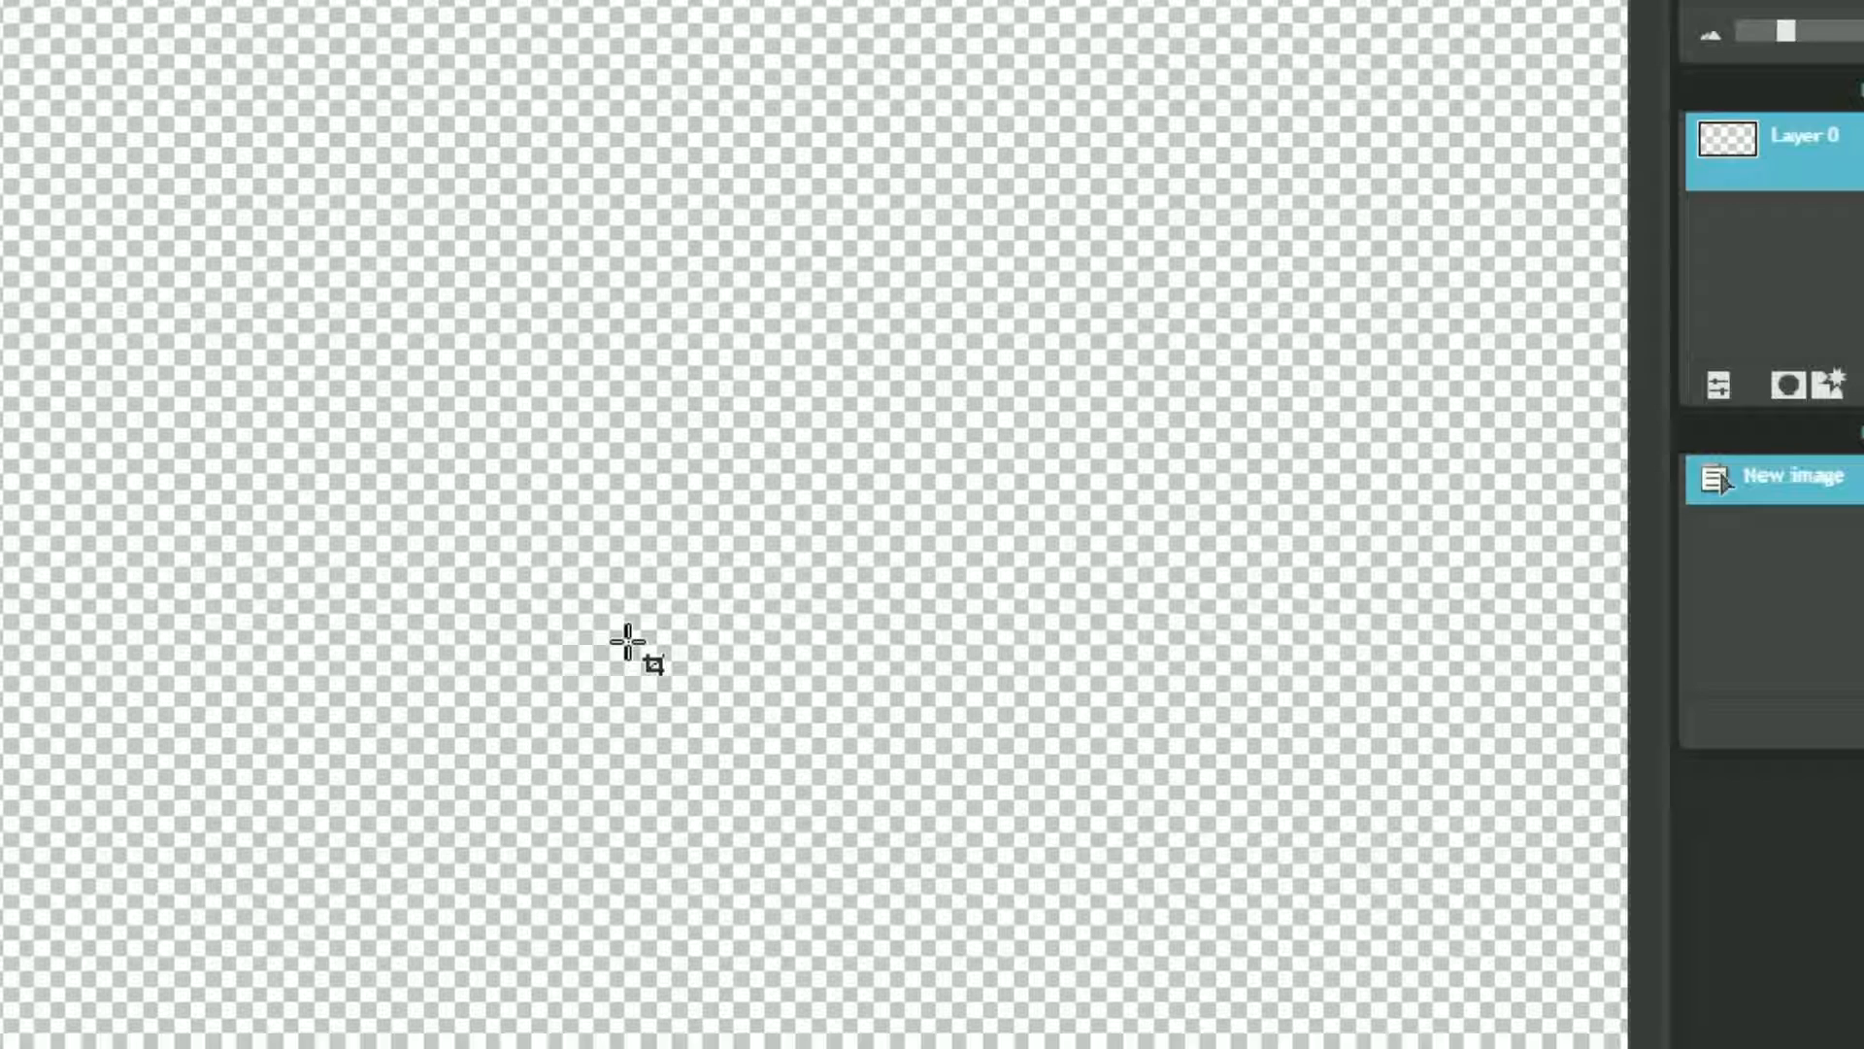
pyautogui.hotkey('ctrl', 'v')
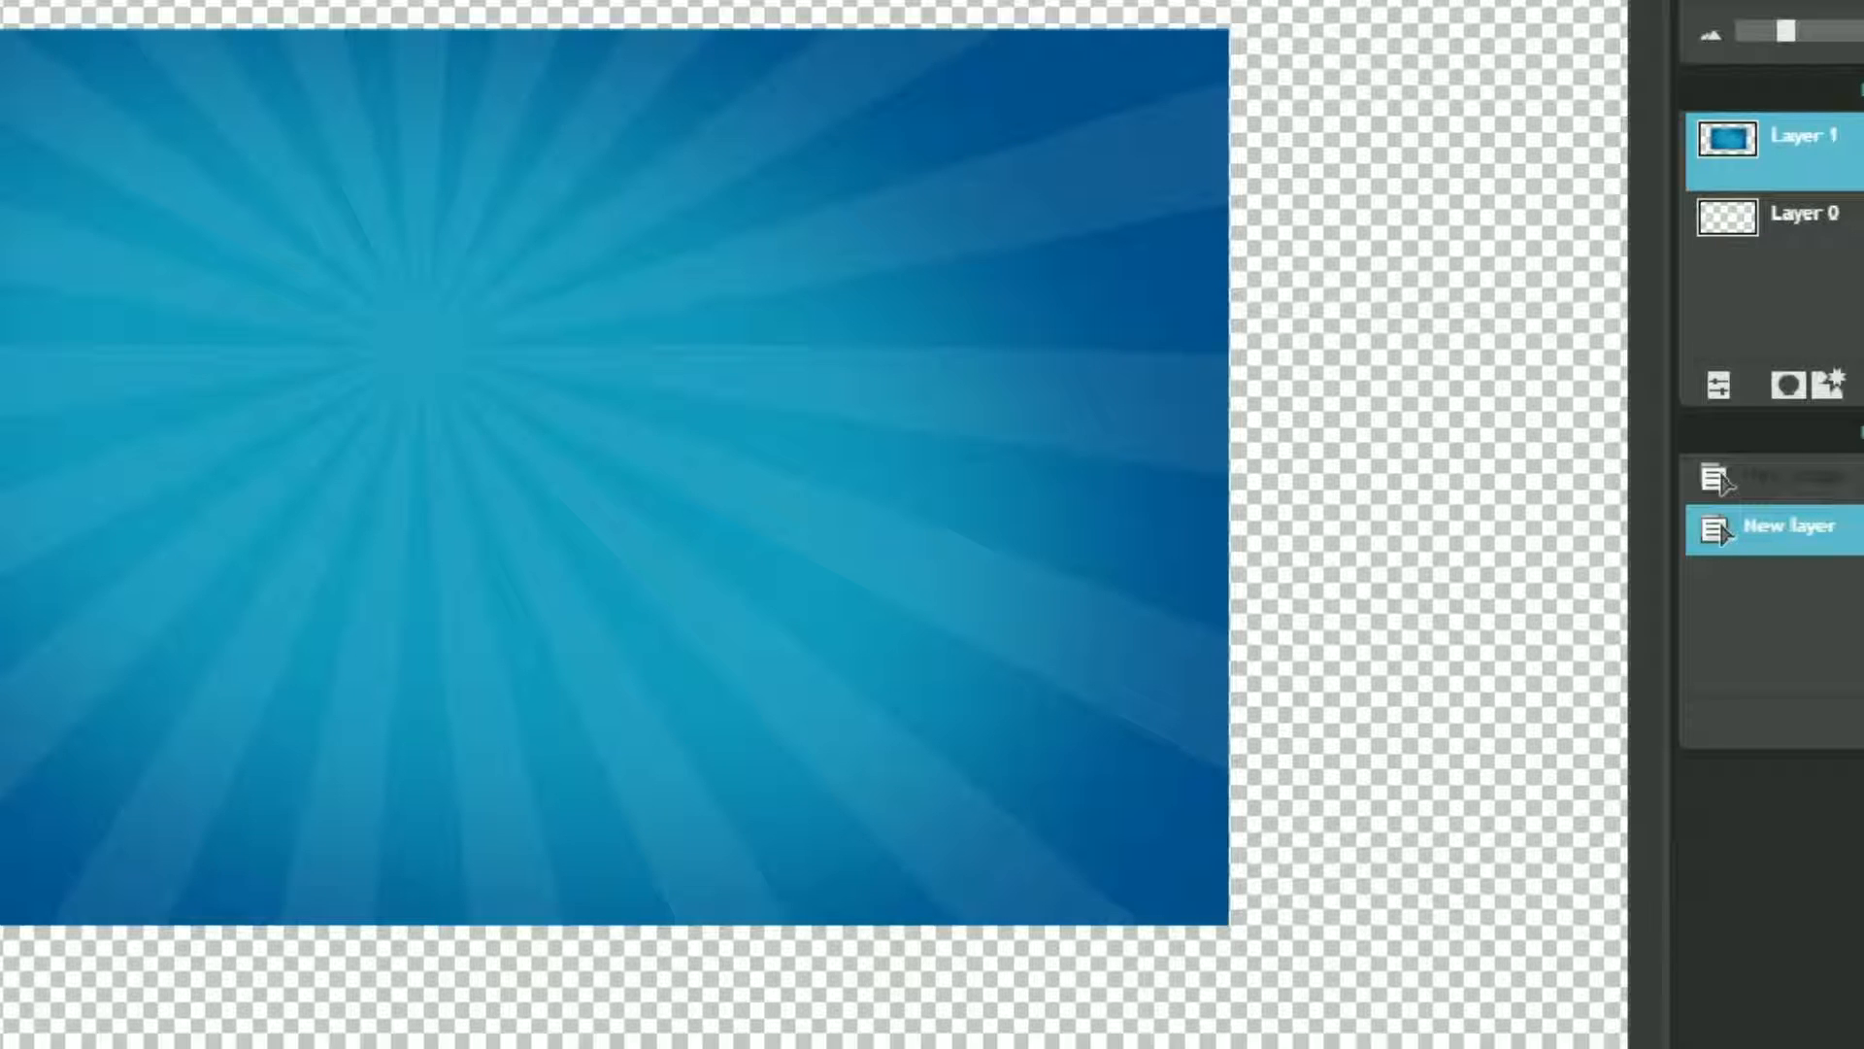
# Stretch the pasted sunburst layer with Free Transform to cover the whole canvas, and nudge it into place.
pyautogui.hotkey('ctrl', 't')
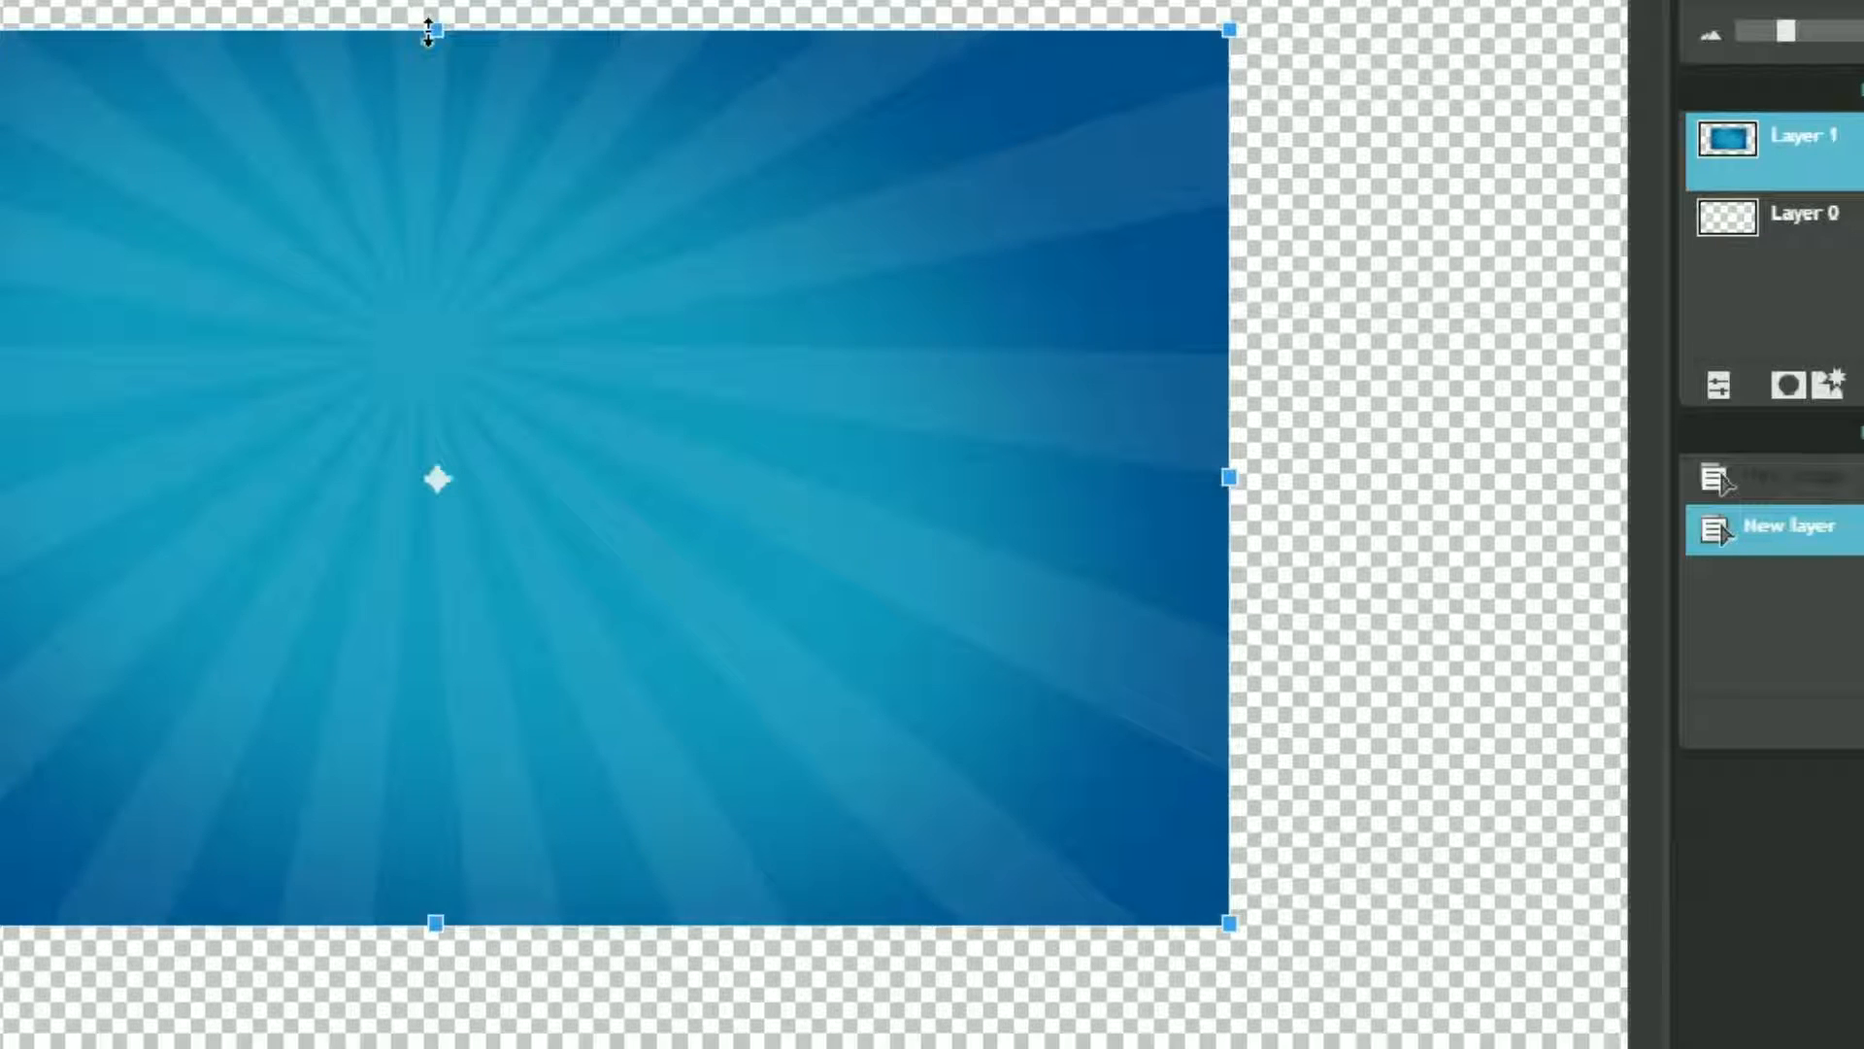
pyautogui.moveTo(434, 30); pyautogui.dragTo(434, 0)
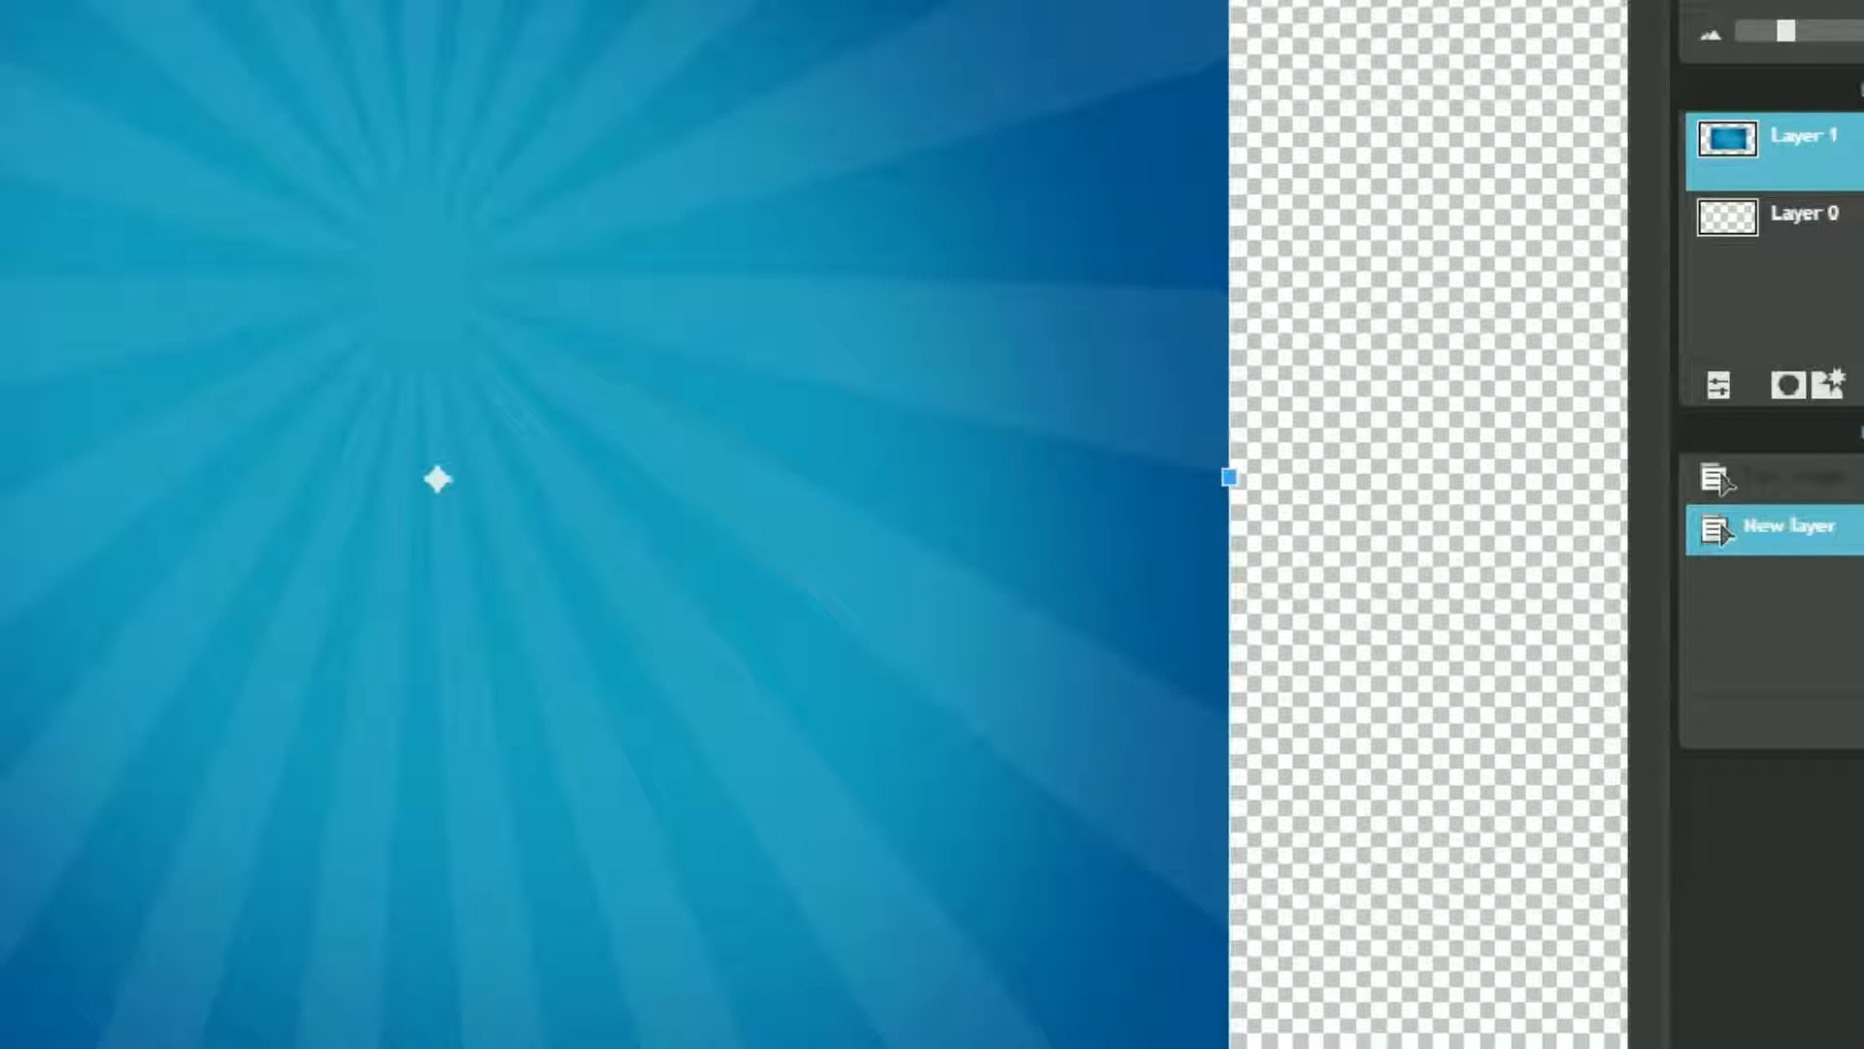
pyautogui.moveTo(1493, 478); pyautogui.dragTo(1637, 489)
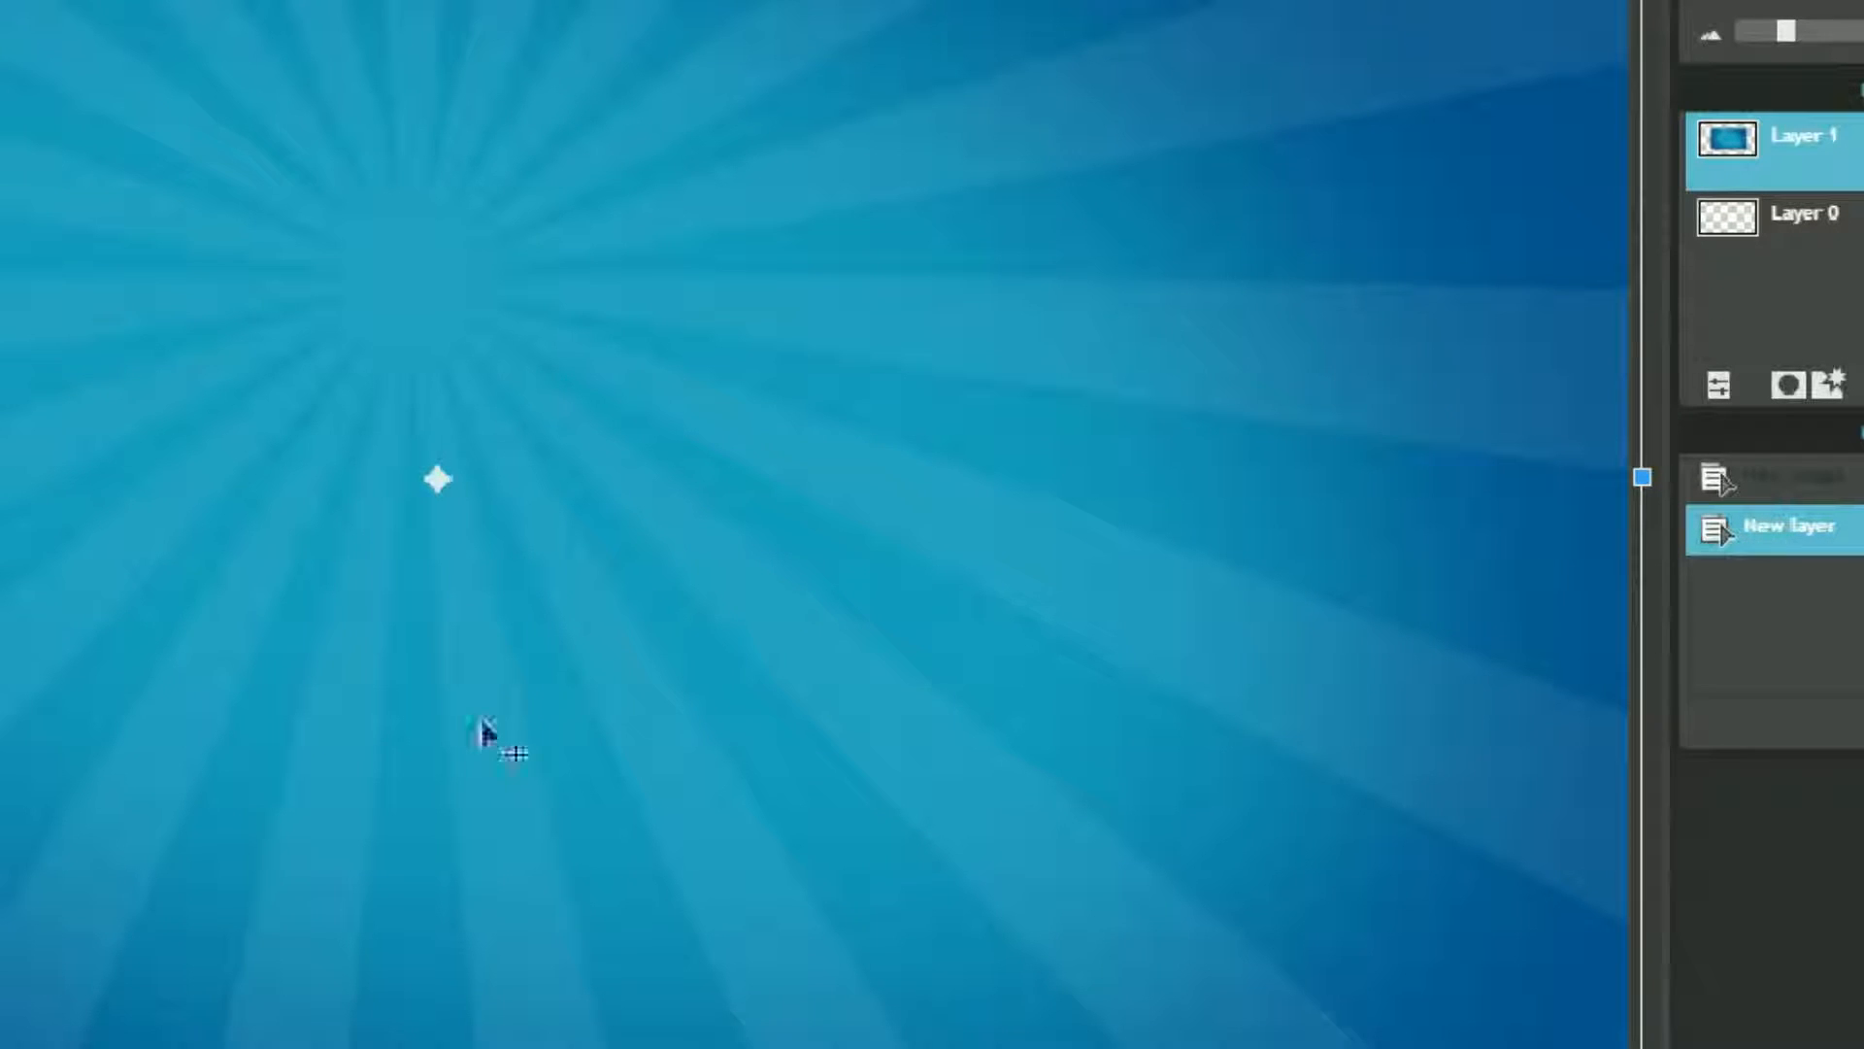
pyautogui.moveTo(483, 524); pyautogui.dragTo(487, 579)
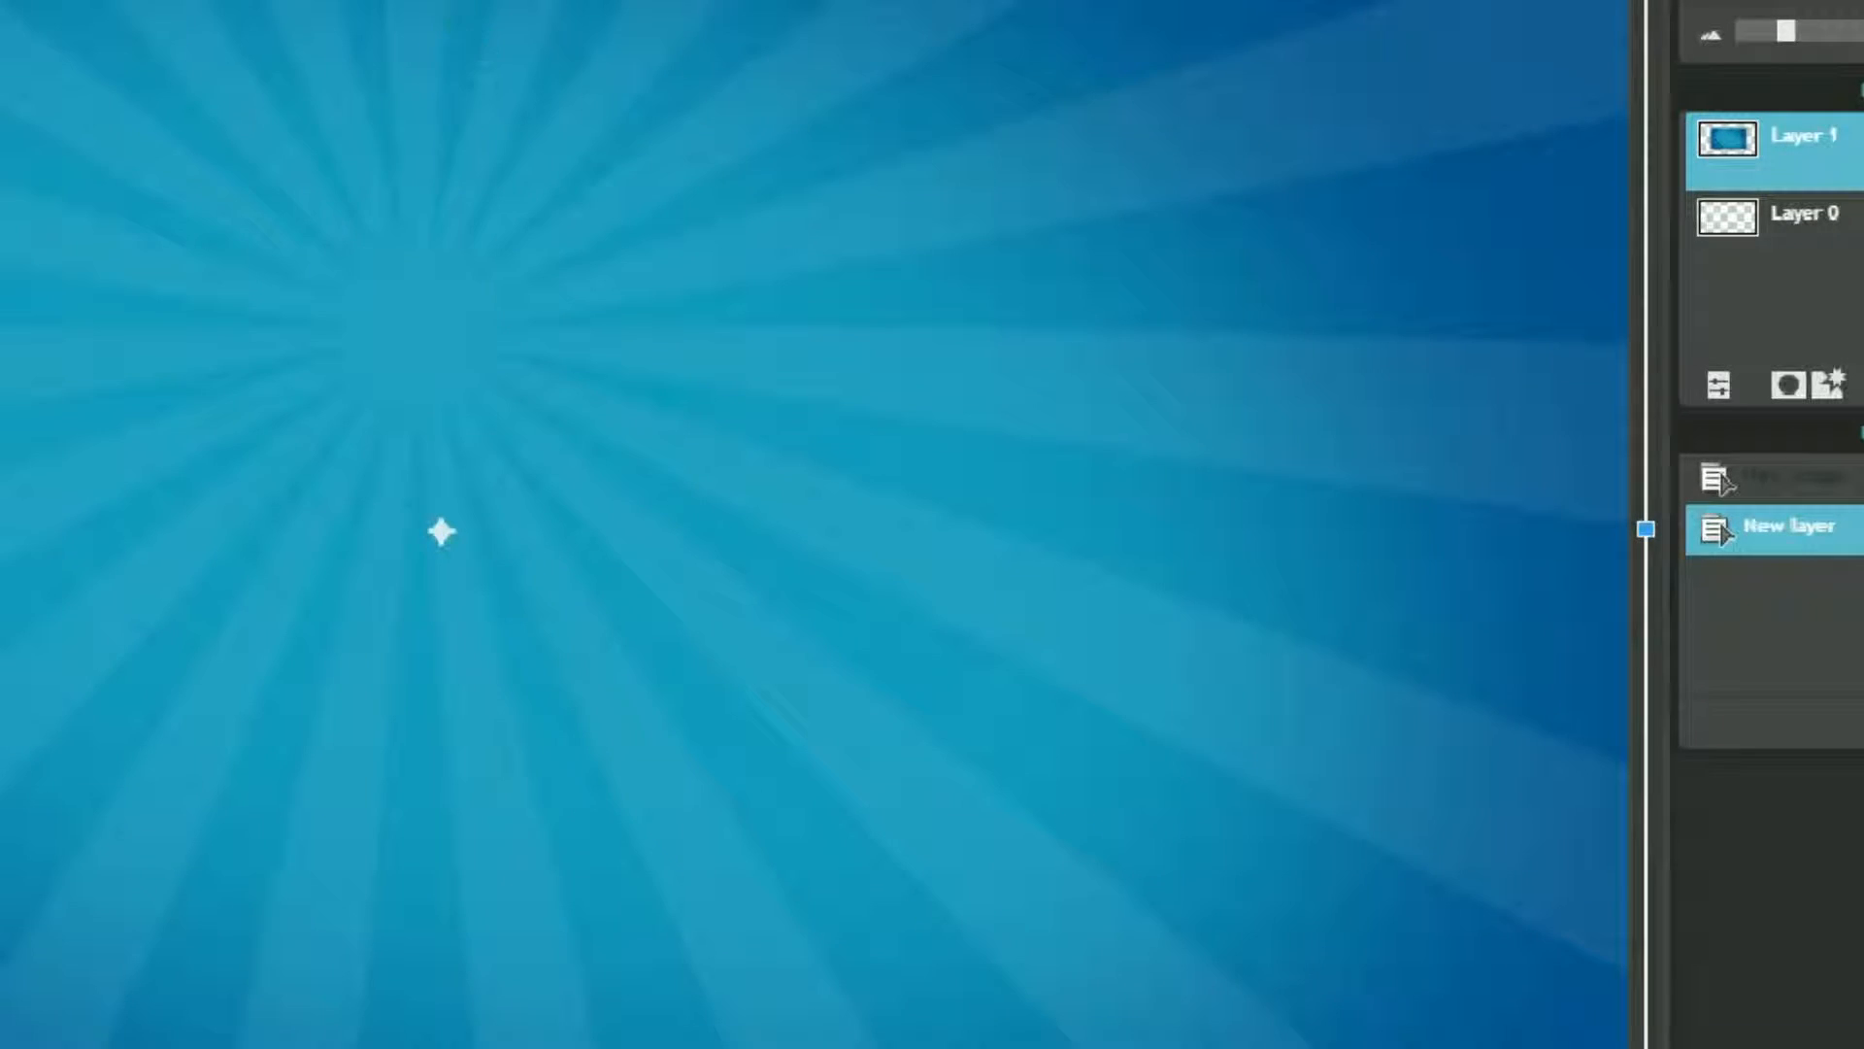
pyautogui.press('v')
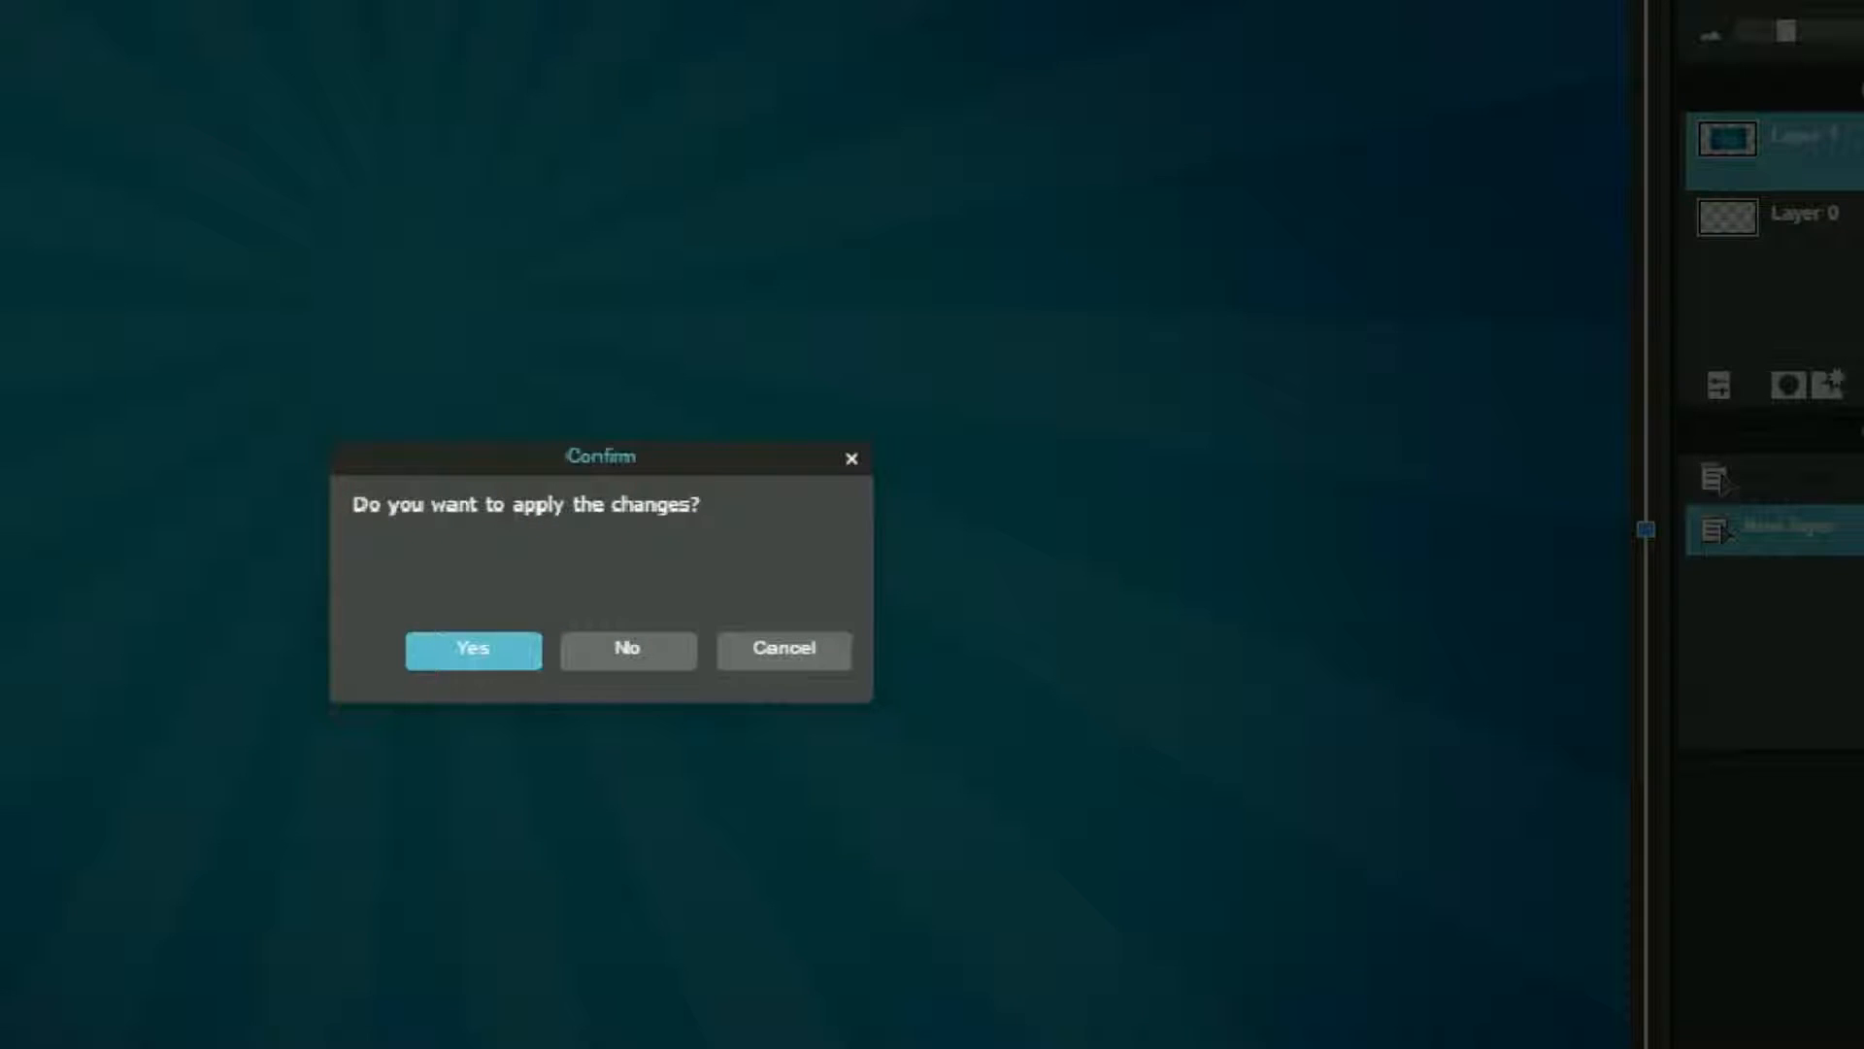
pyautogui.click(442, 649)
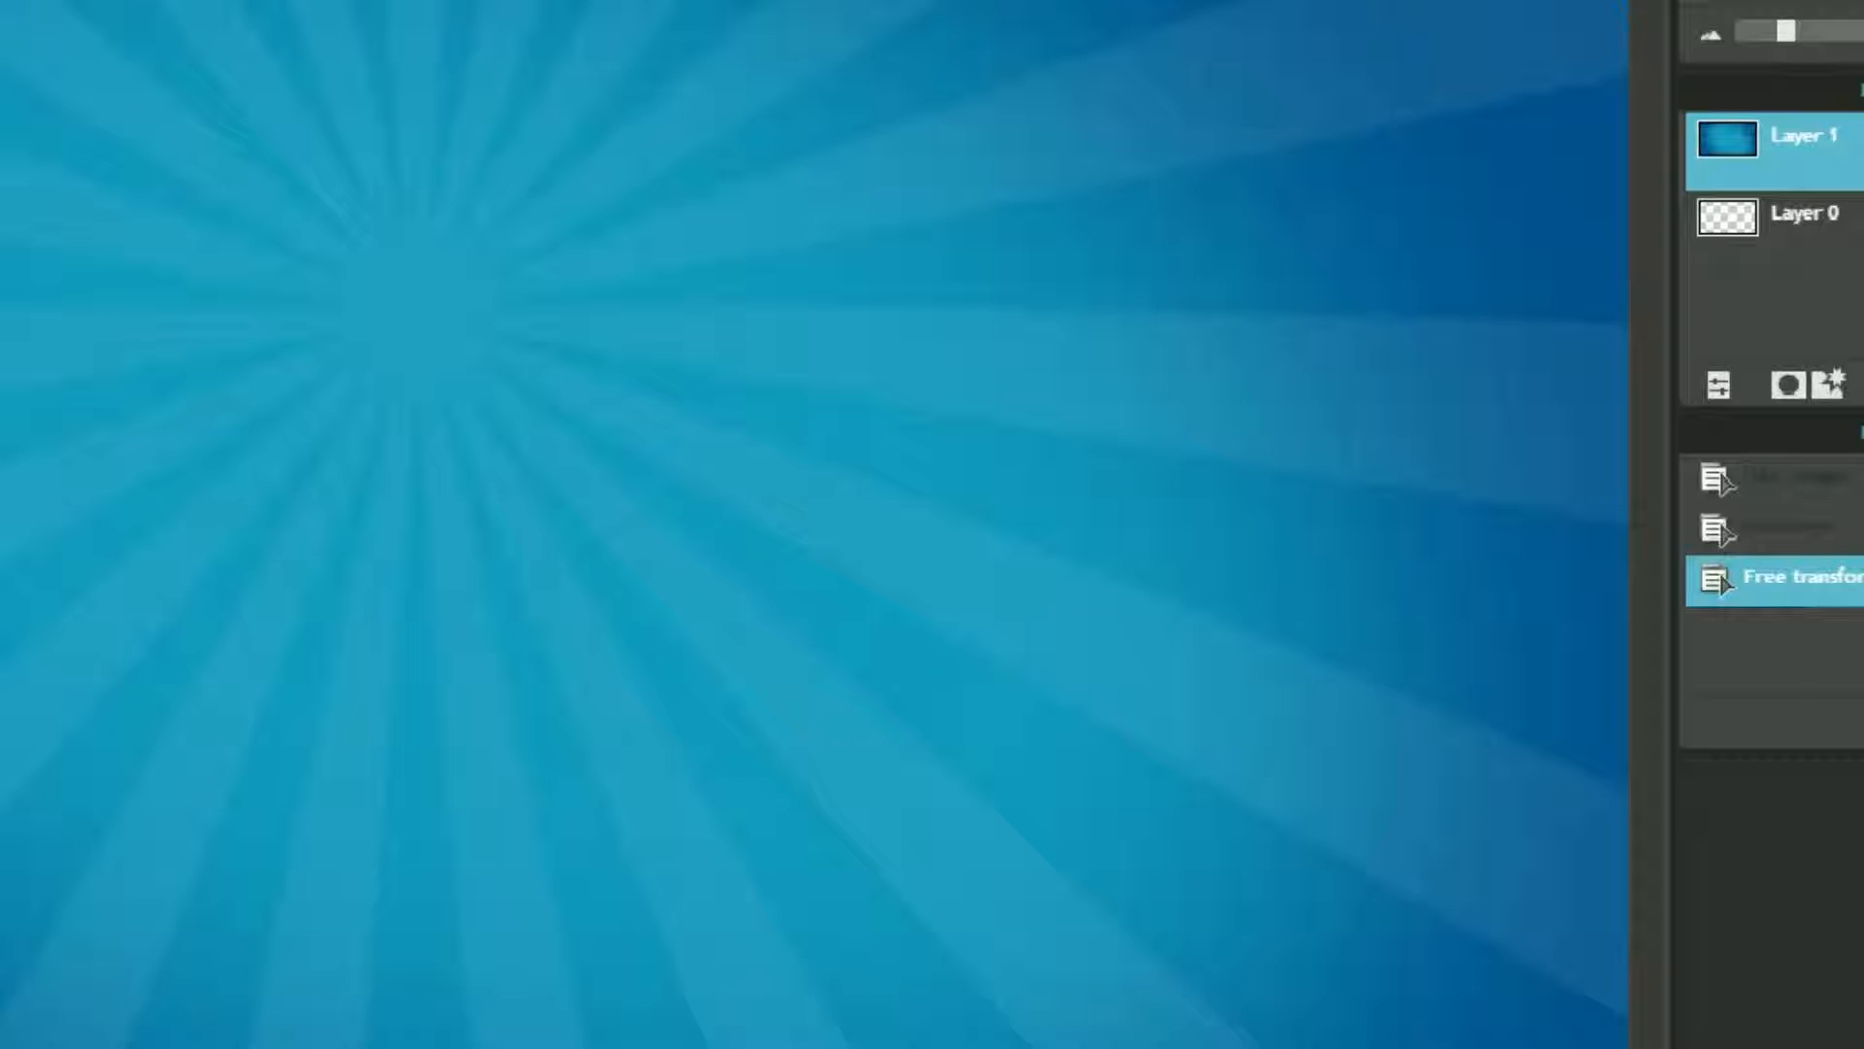
pyautogui.moveTo(426, 259); pyautogui.dragTo(451, 279)
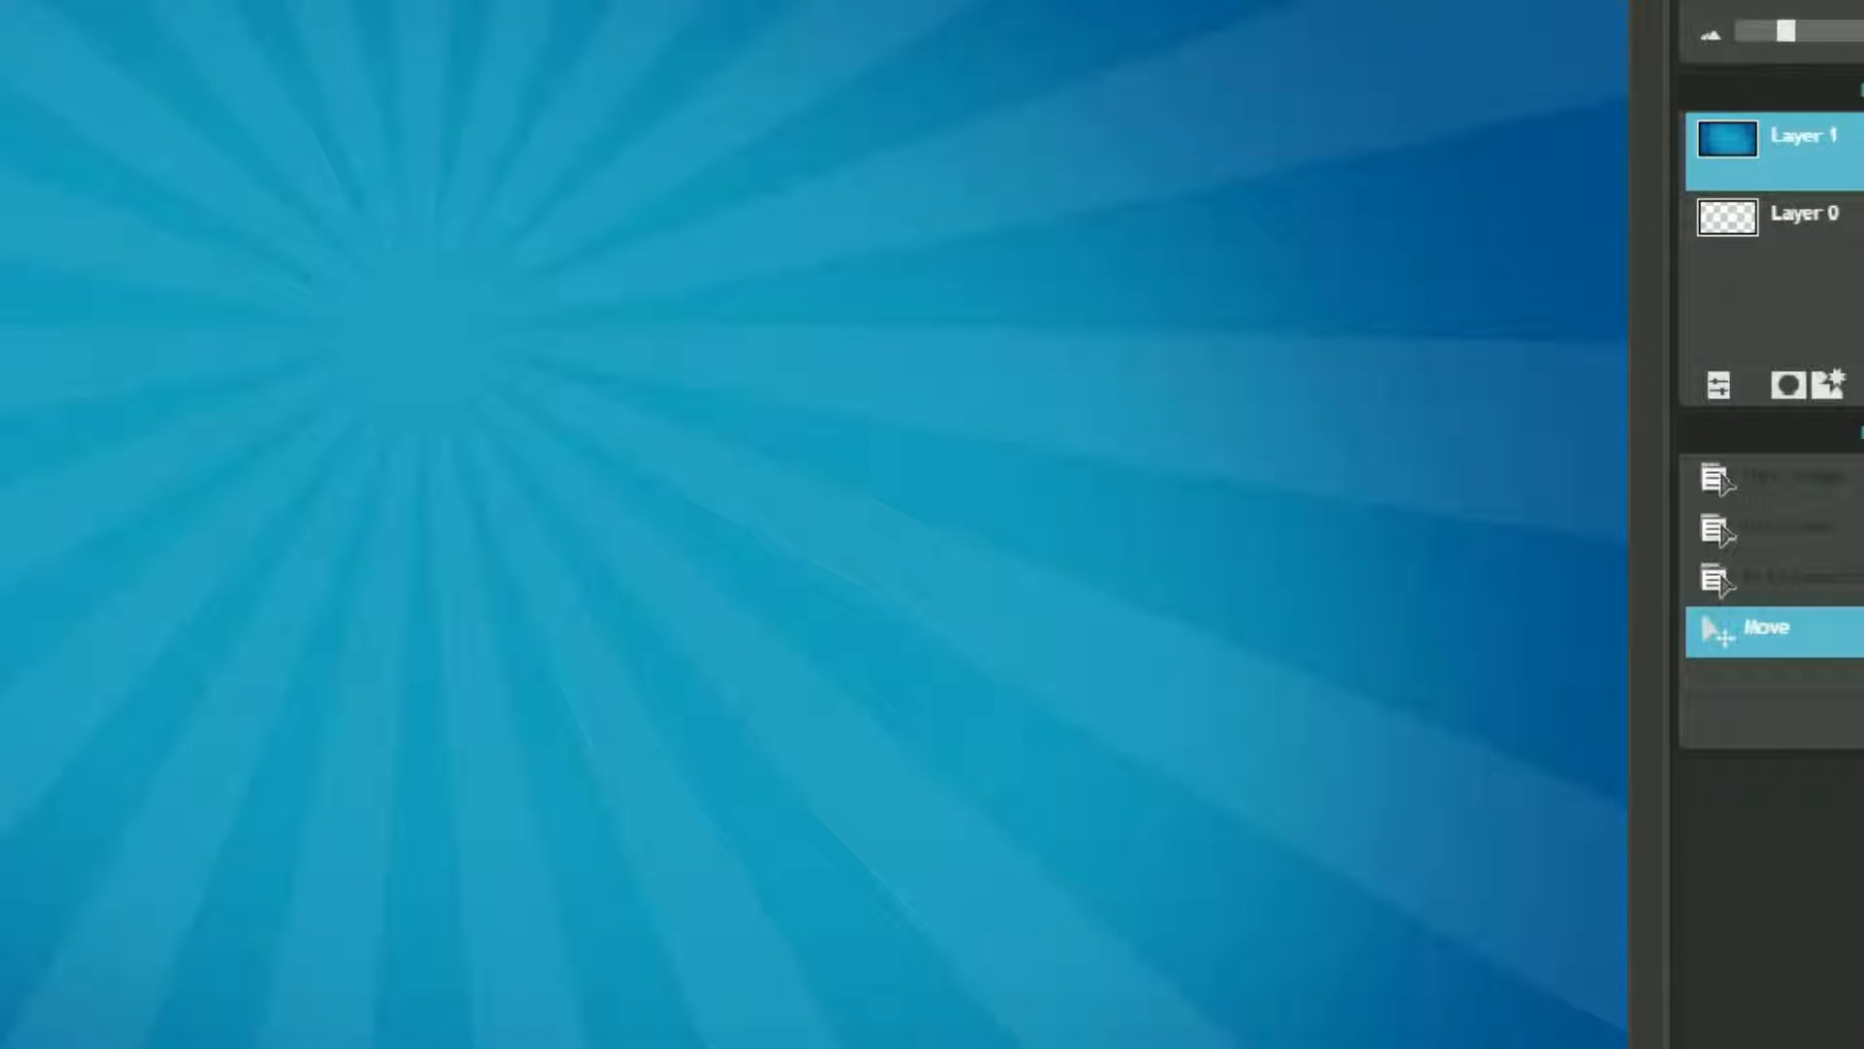
pyautogui.moveTo(423, 340)
pyautogui.mouseDown()
pyautogui.moveTo(395, 319)
pyautogui.moveTo(417, 318)
pyautogui.mouseUp()
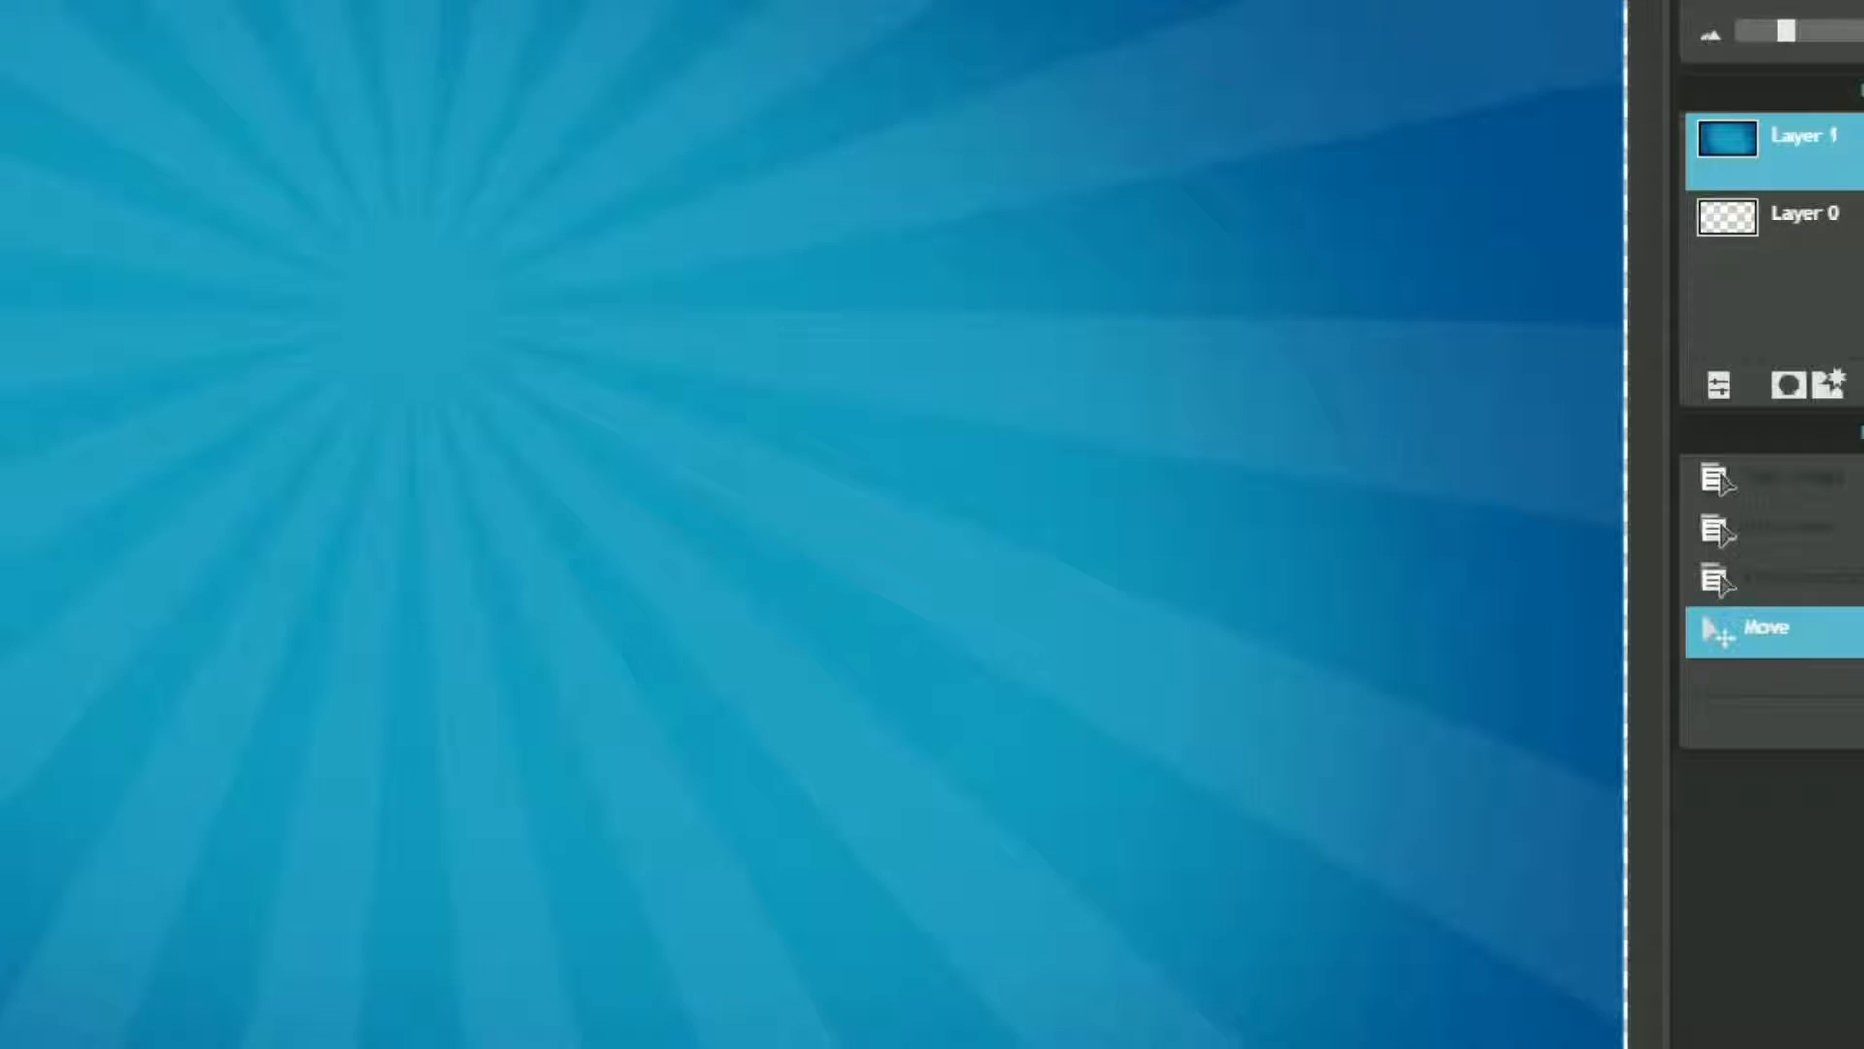
# Deselect the canvas and nudge the sunburst layer slightly so that it reaches the canvas's right edge.
pyautogui.hotkey('ctrl', 'd')
pyautogui.moveTo(1268, 581); pyautogui.dragTo(1271, 580)
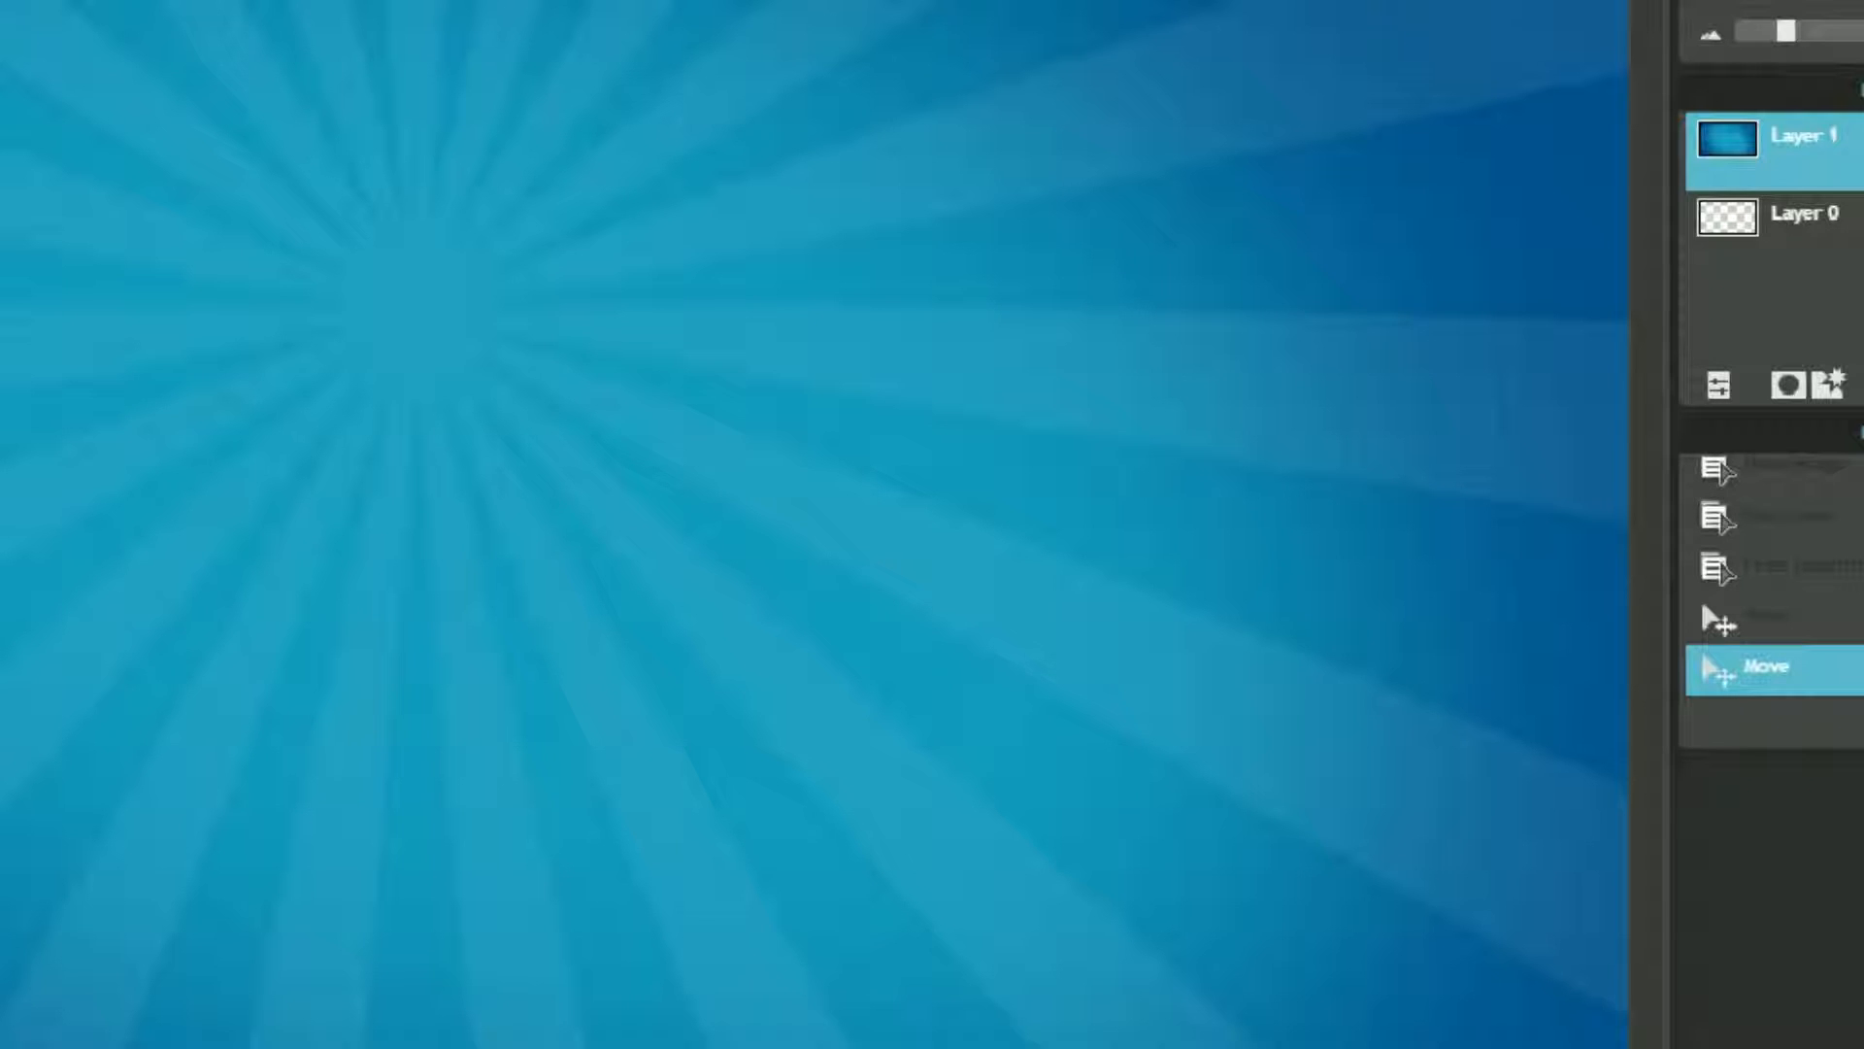
# Start a text layer near the canvas's upper left and set its font to American Captain.
pyautogui.click(4, 210)
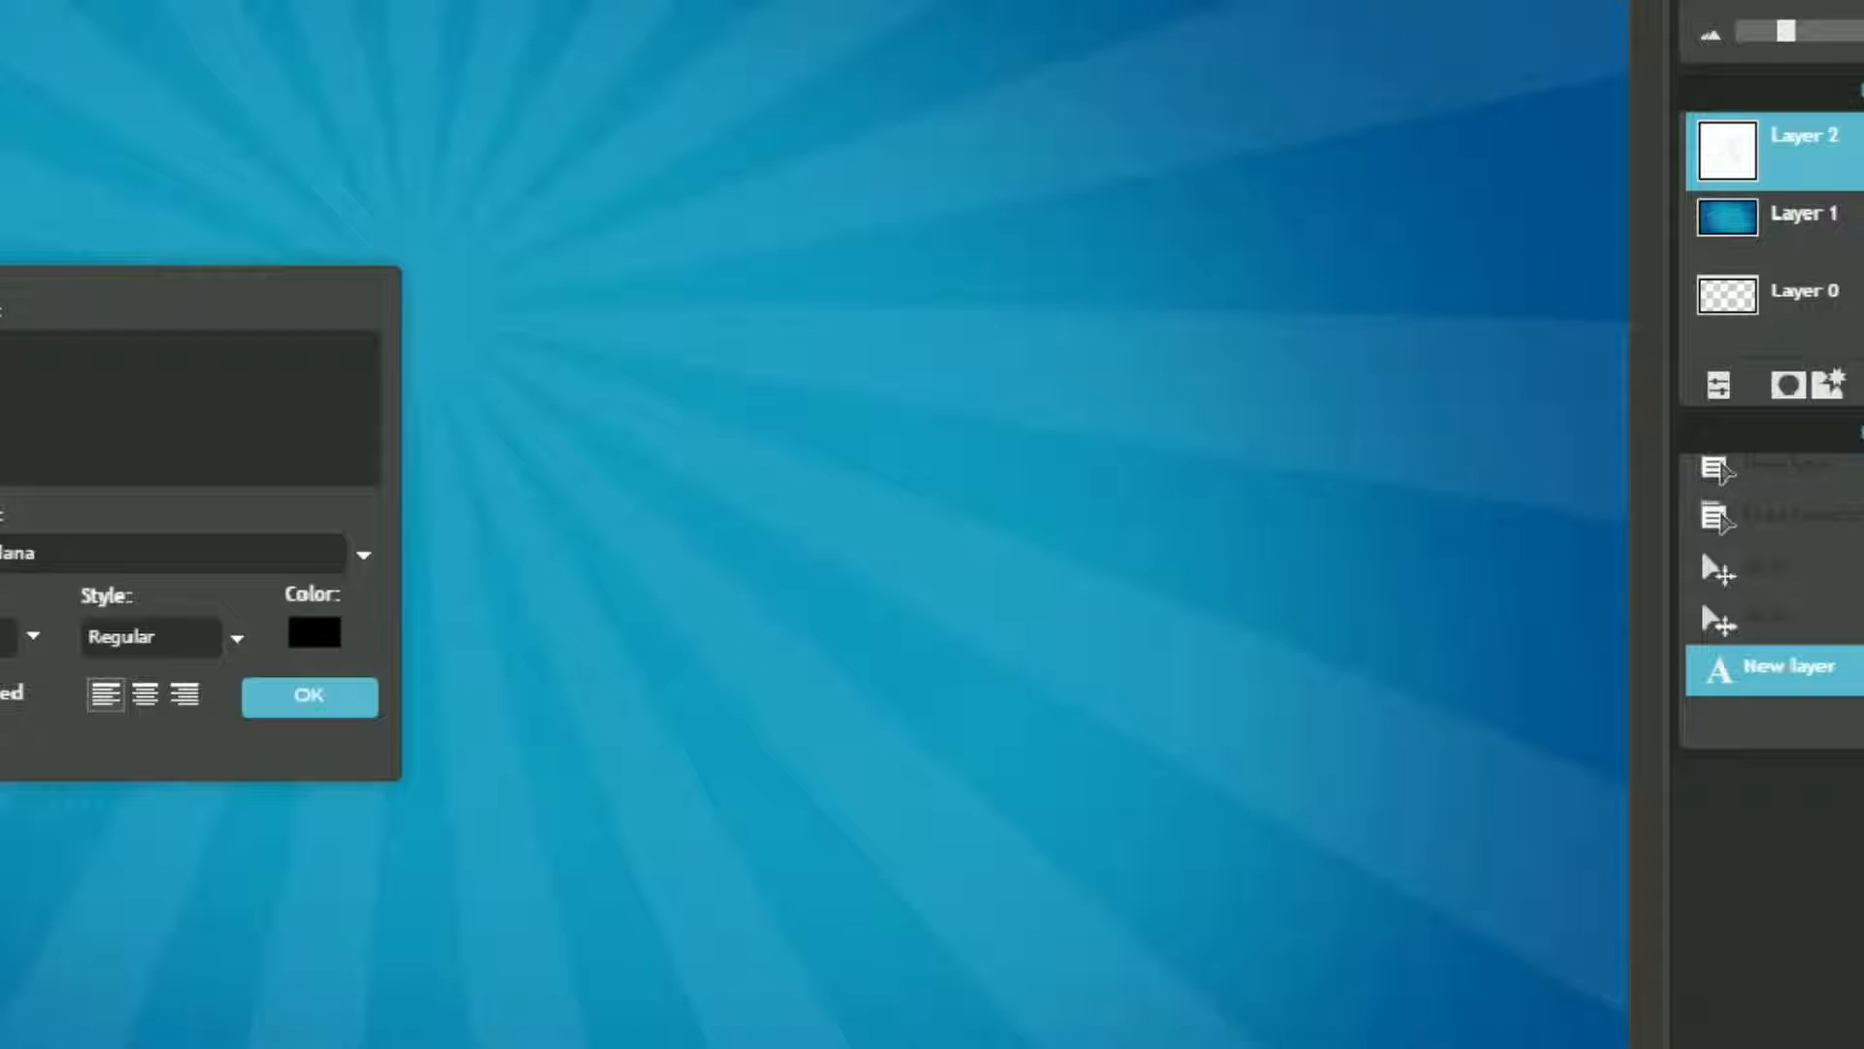
pyautogui.click(364, 554)
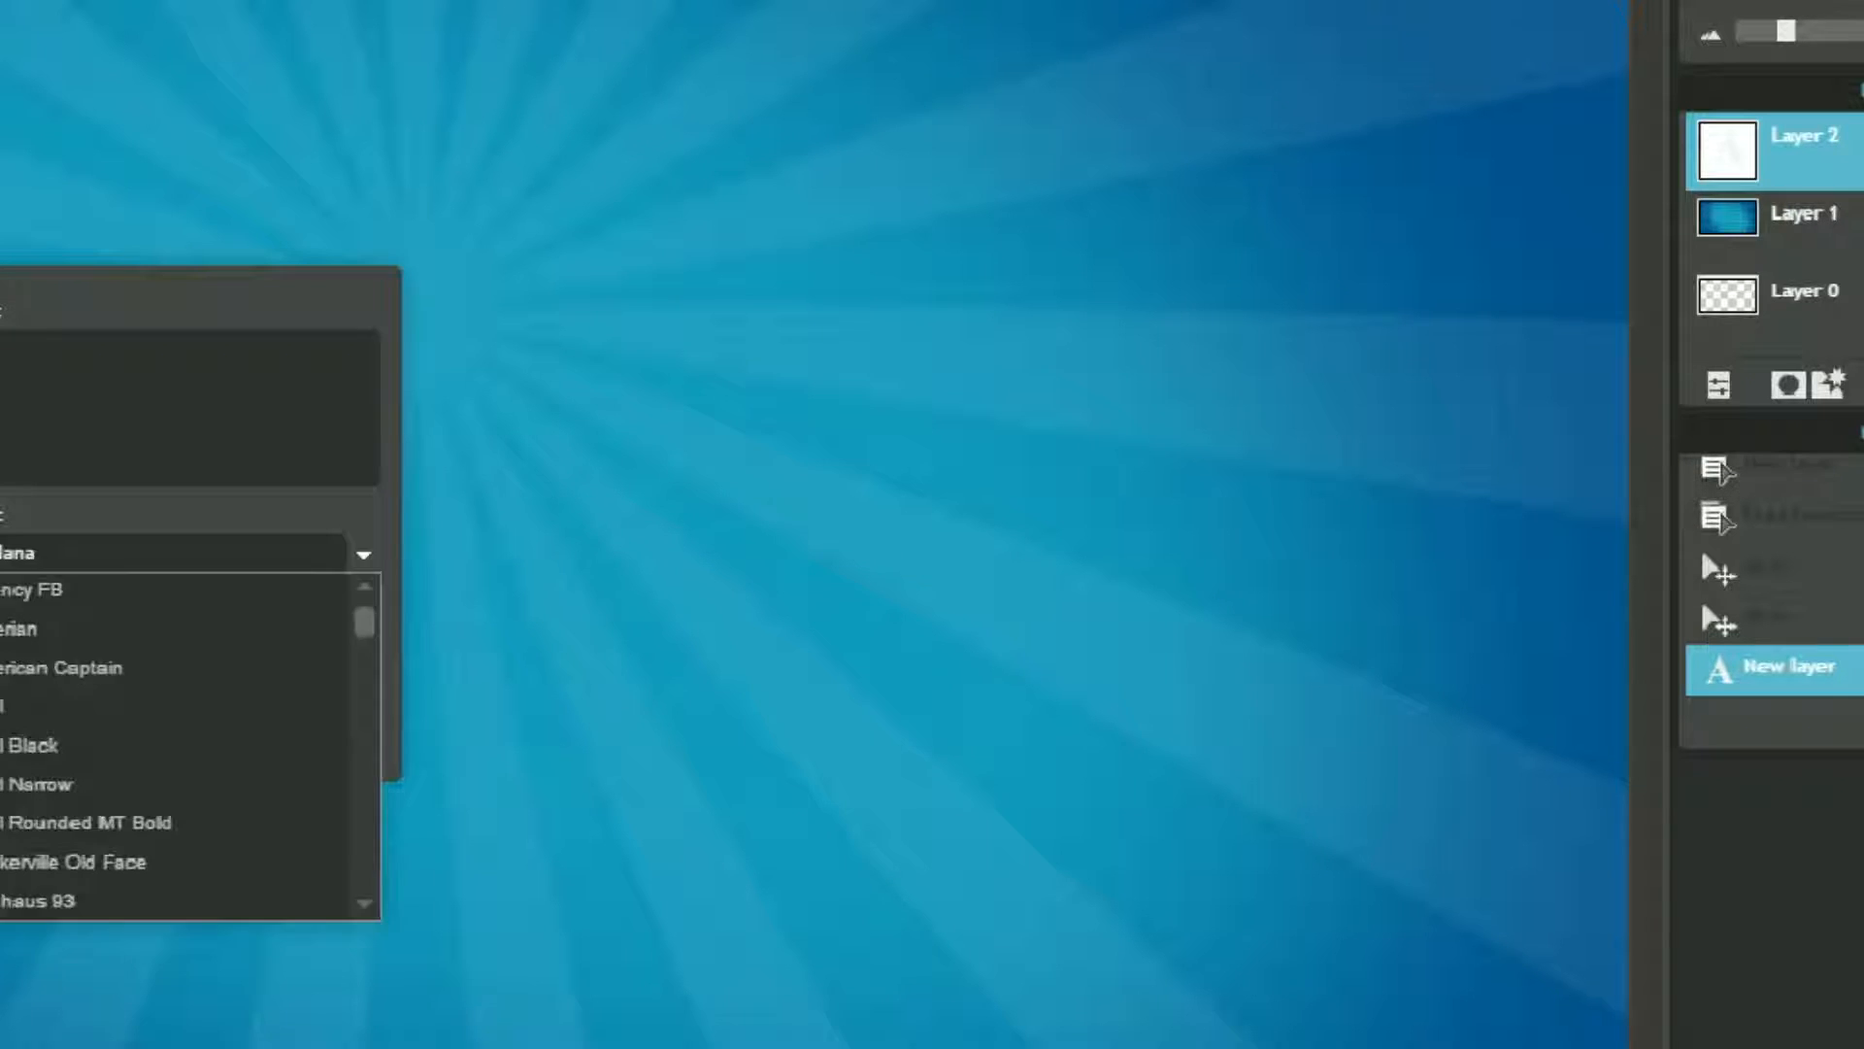
pyautogui.scroll(-20, 174, 707)
pyautogui.scroll(15, 174, 707)
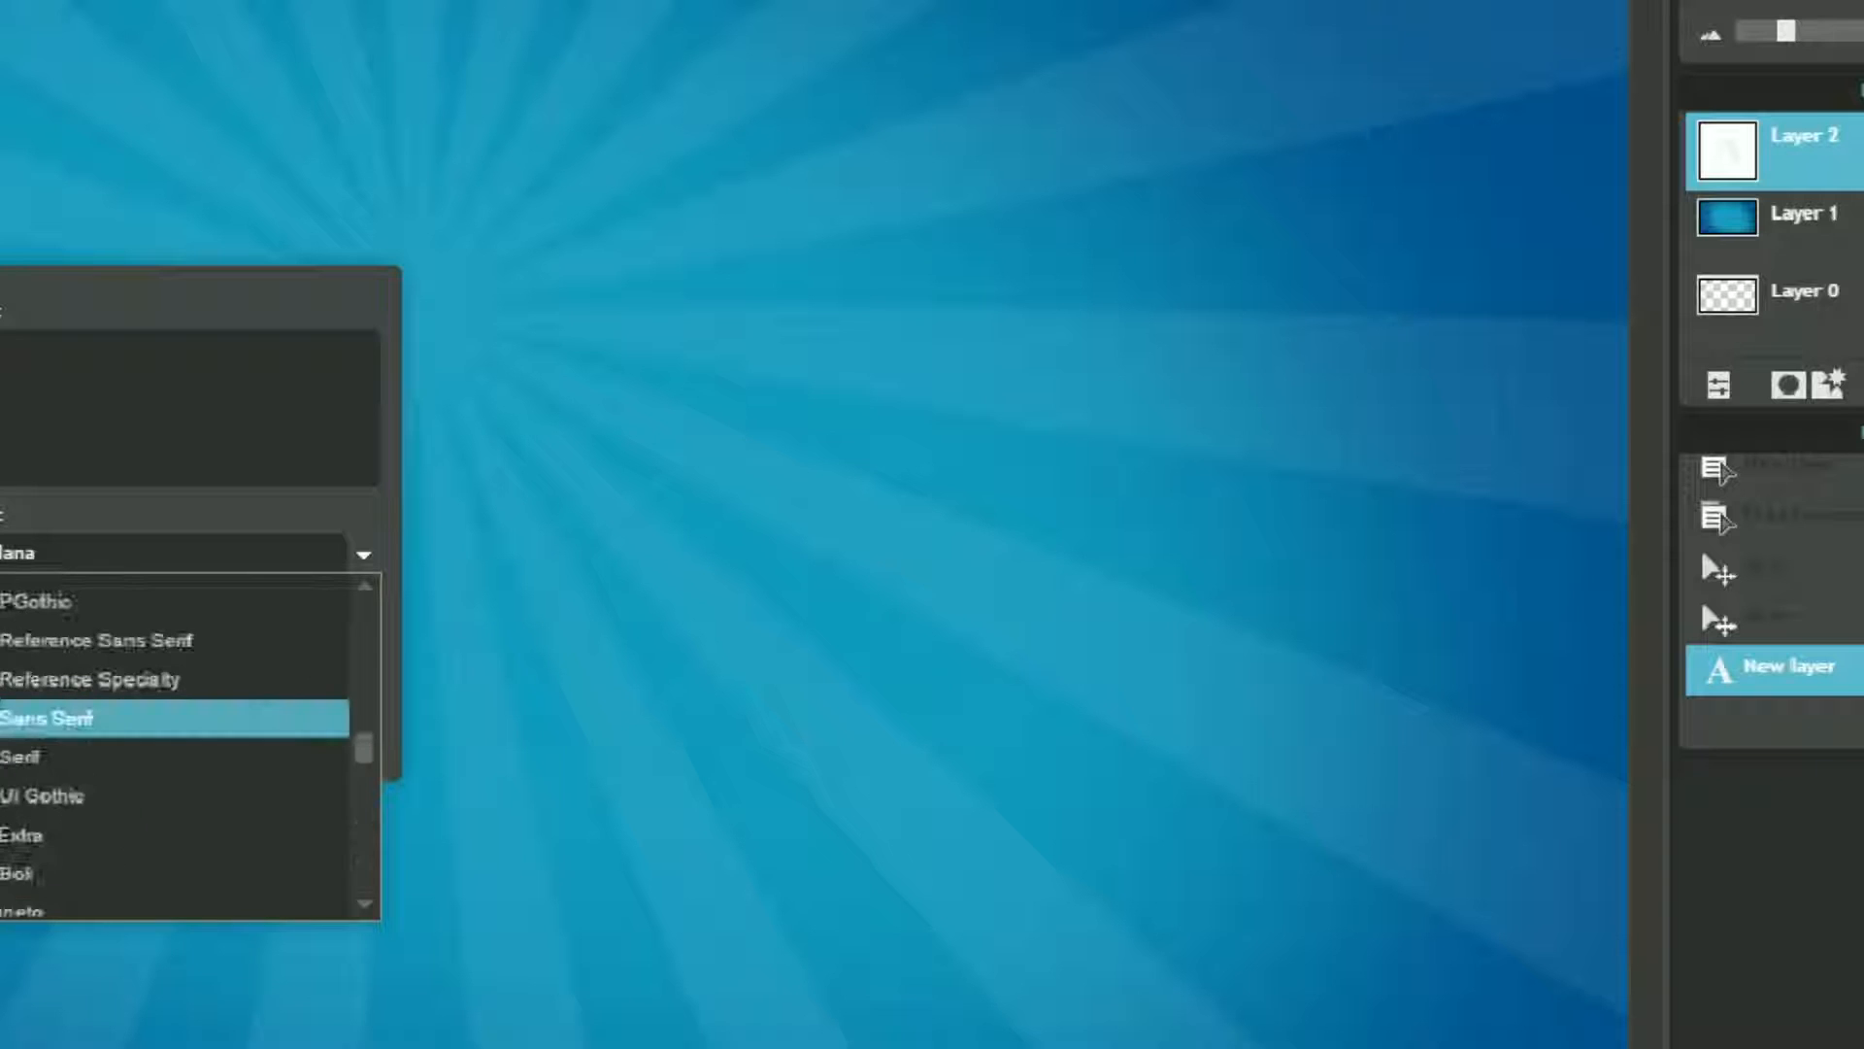
pyautogui.scroll(-10, 175, 707)
pyautogui.scroll(-5, 175, 667)
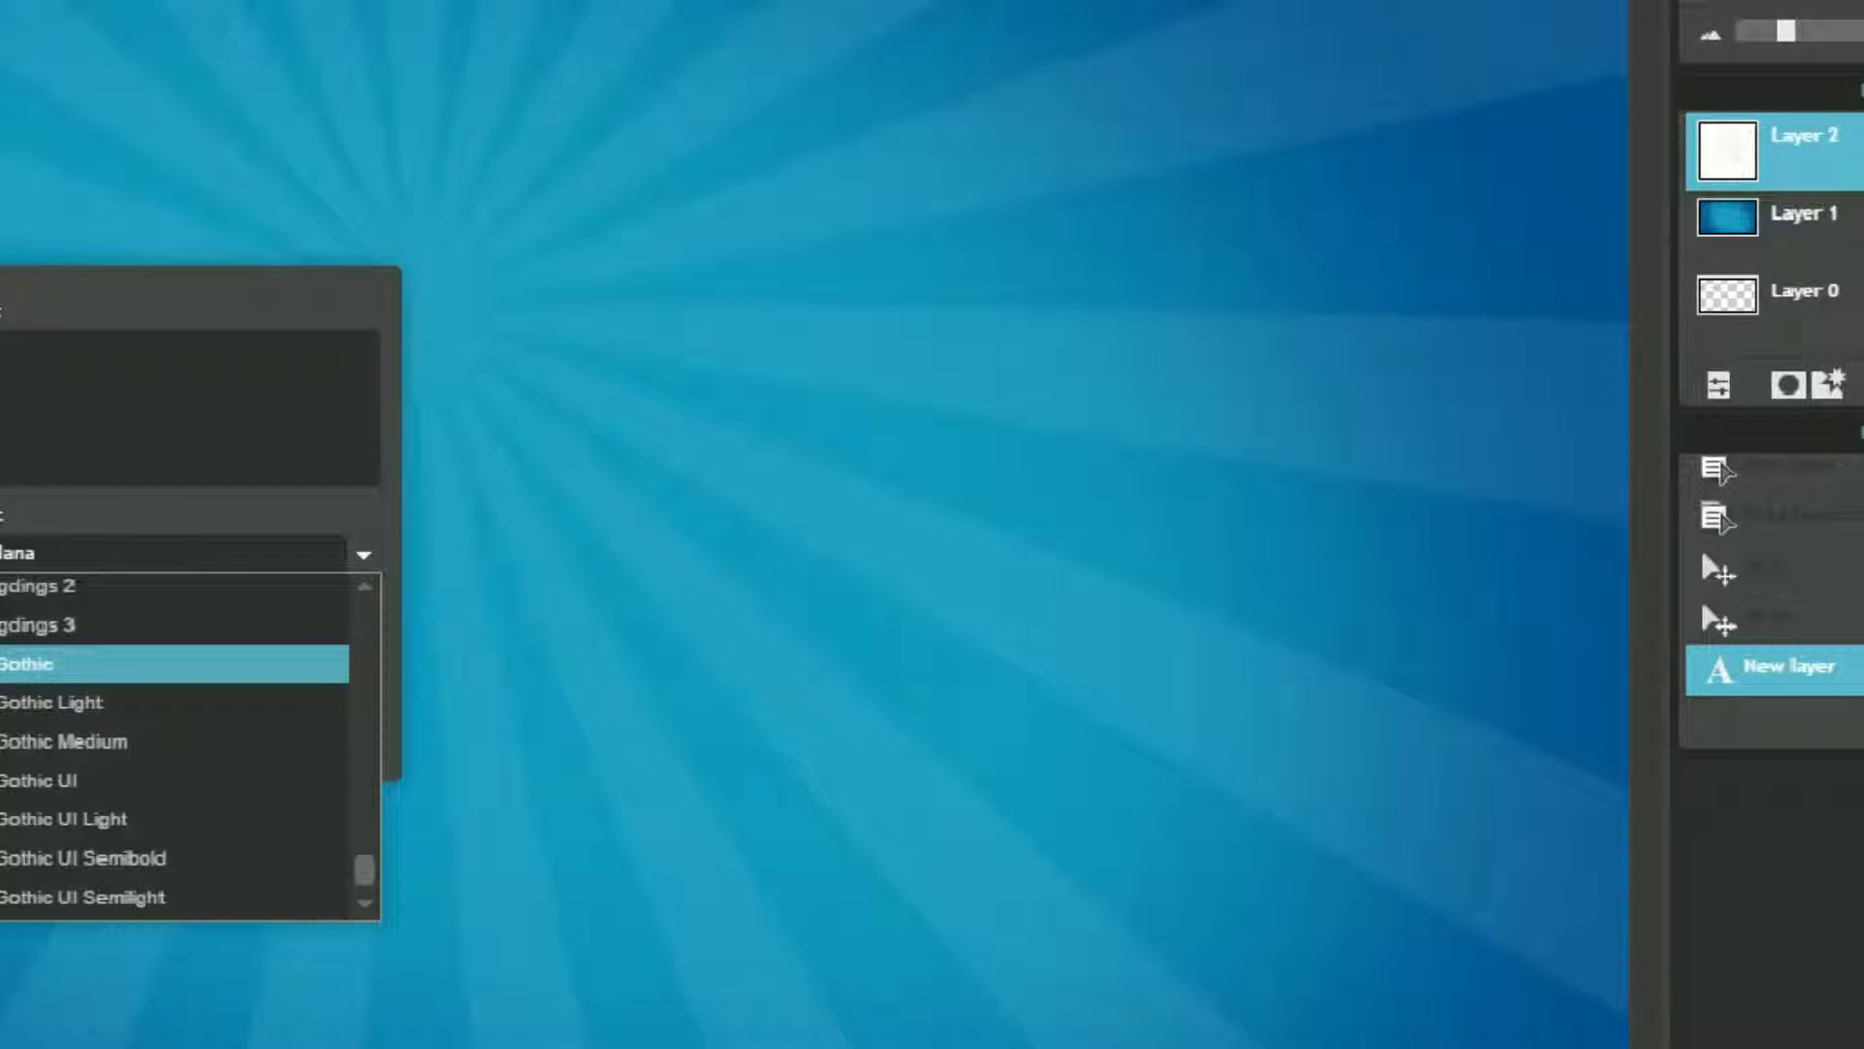
pyautogui.scroll(20, 175, 668)
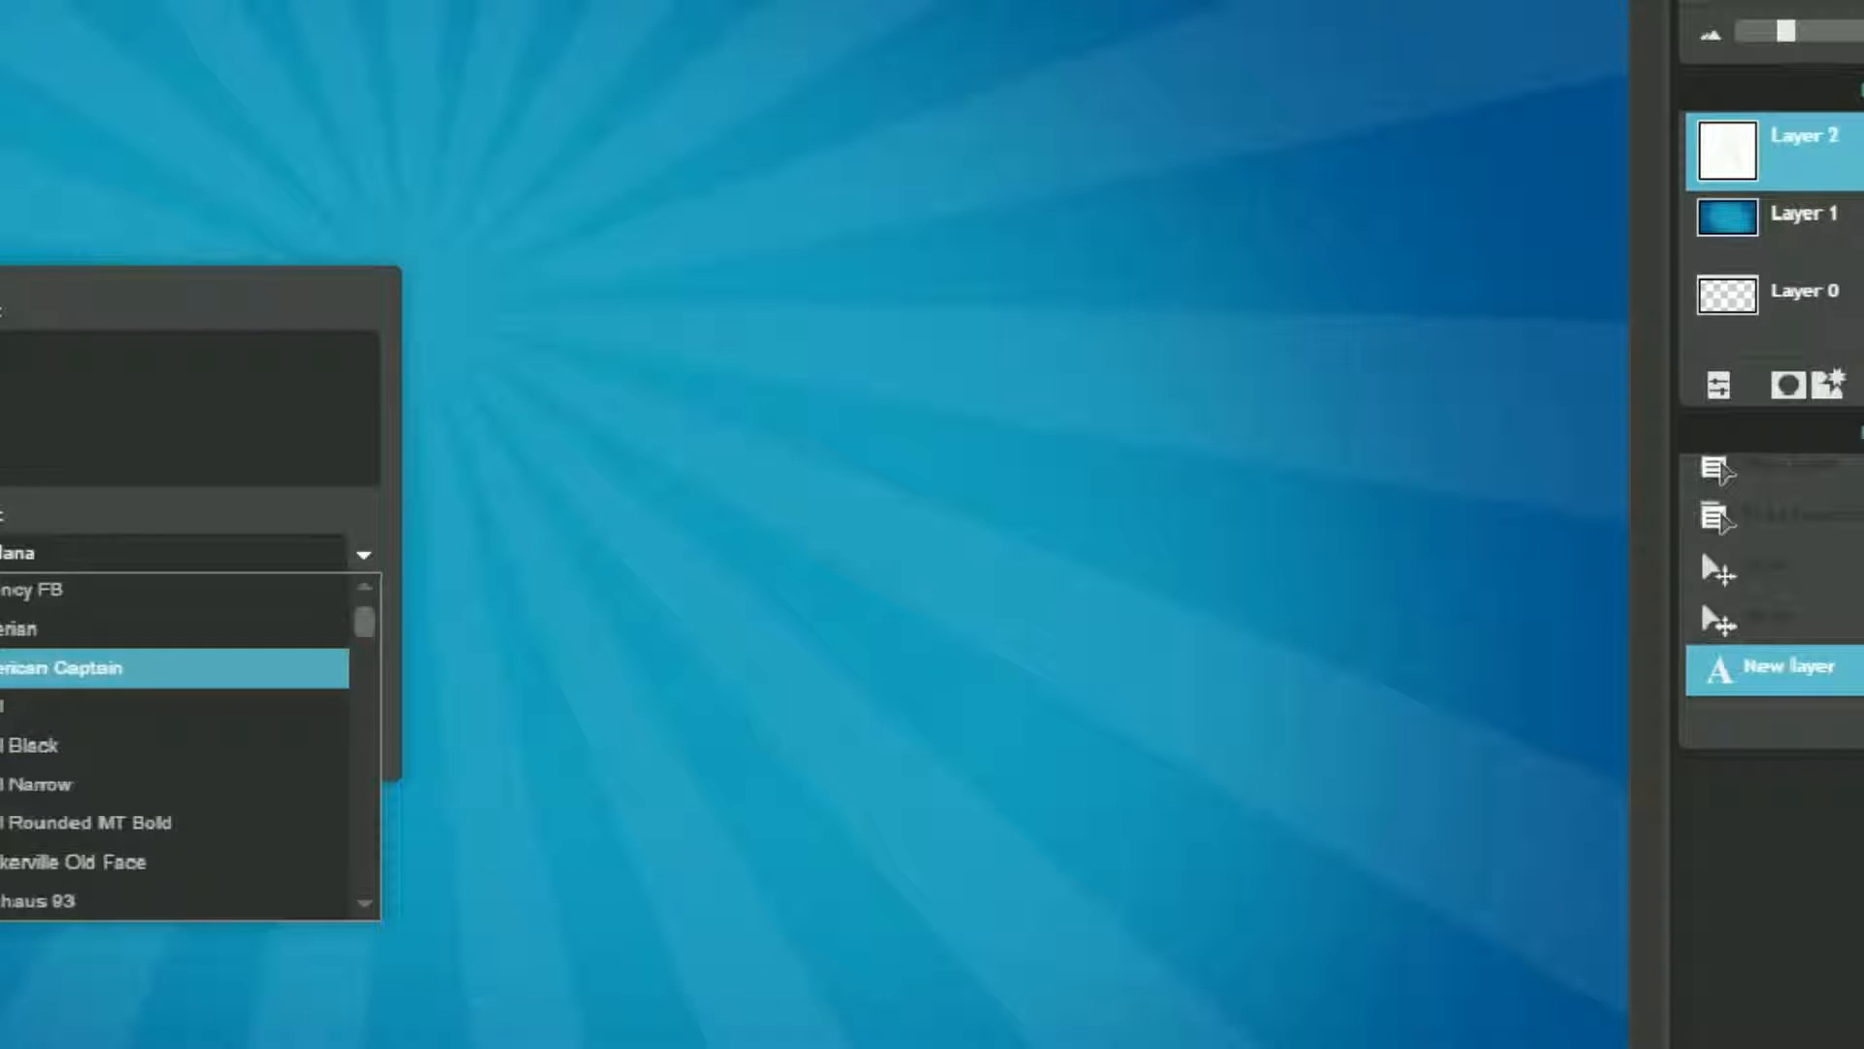
pyautogui.click(175, 667)
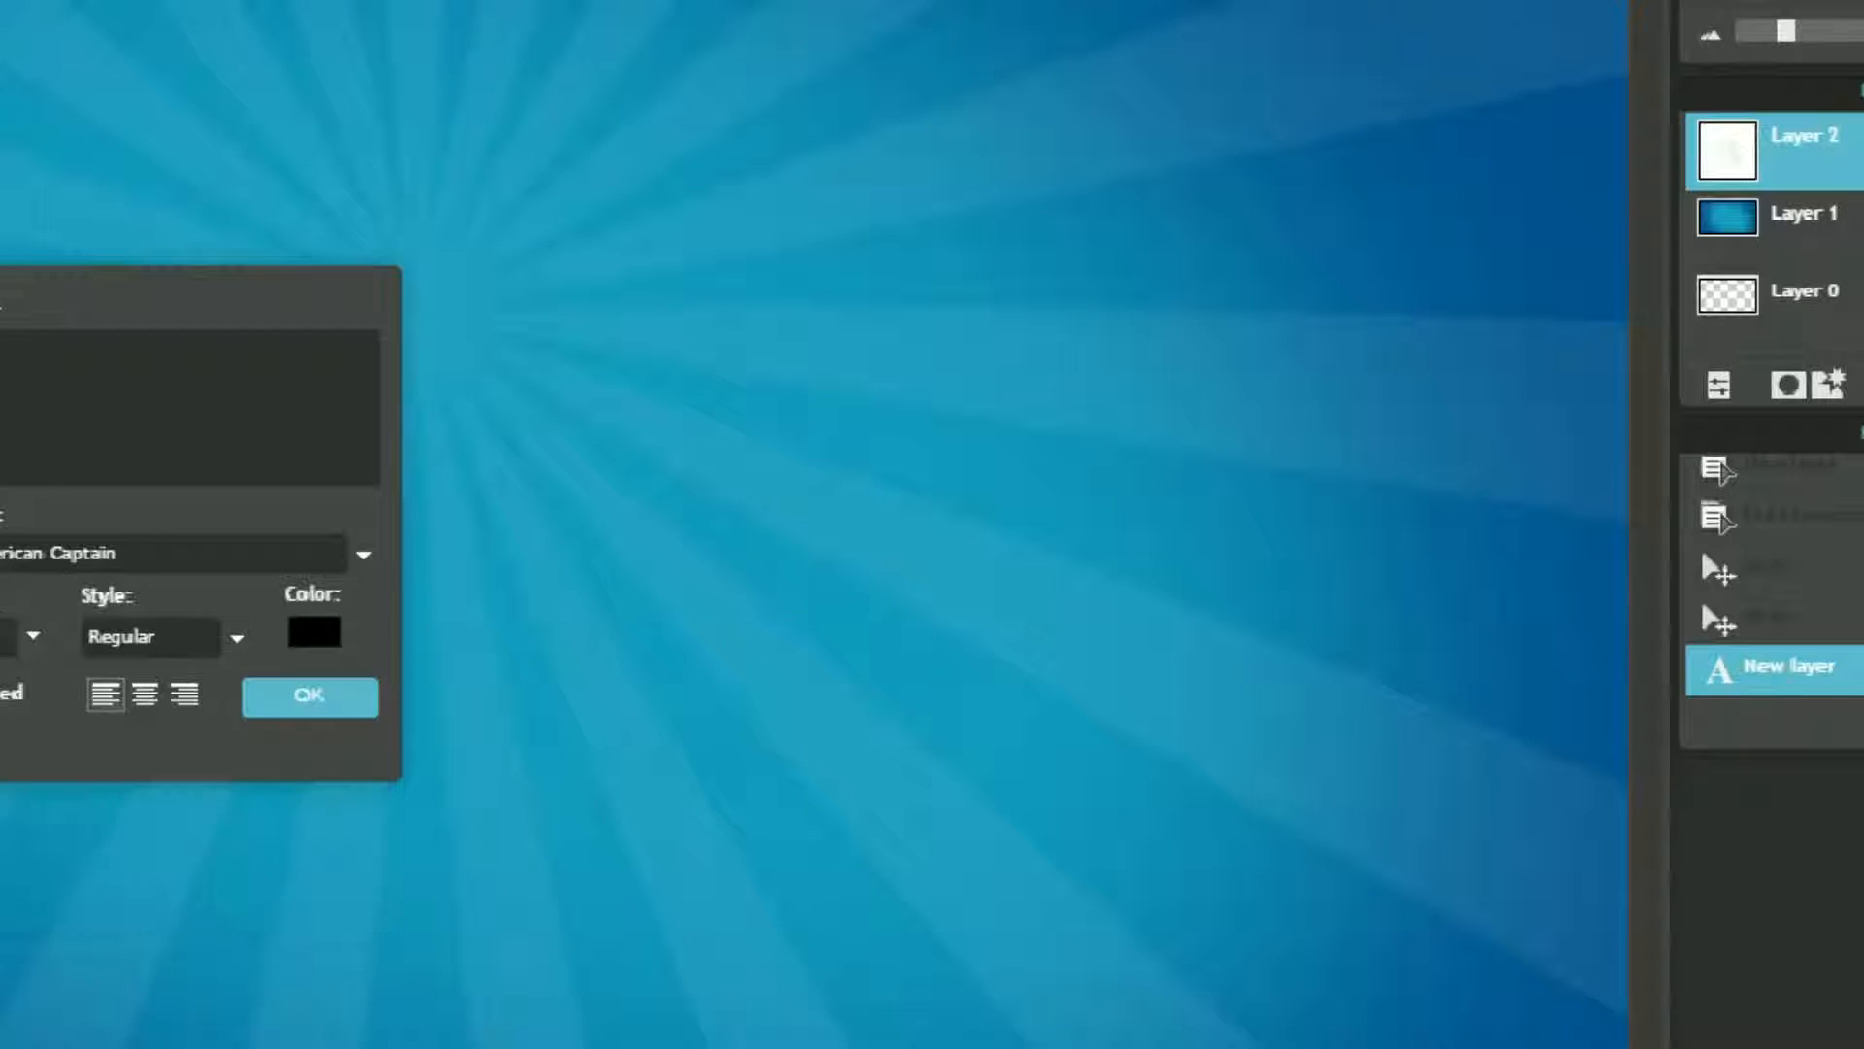
# Set the text colour to white (ffffff) from the web colour palette.
pyautogui.click(314, 632)
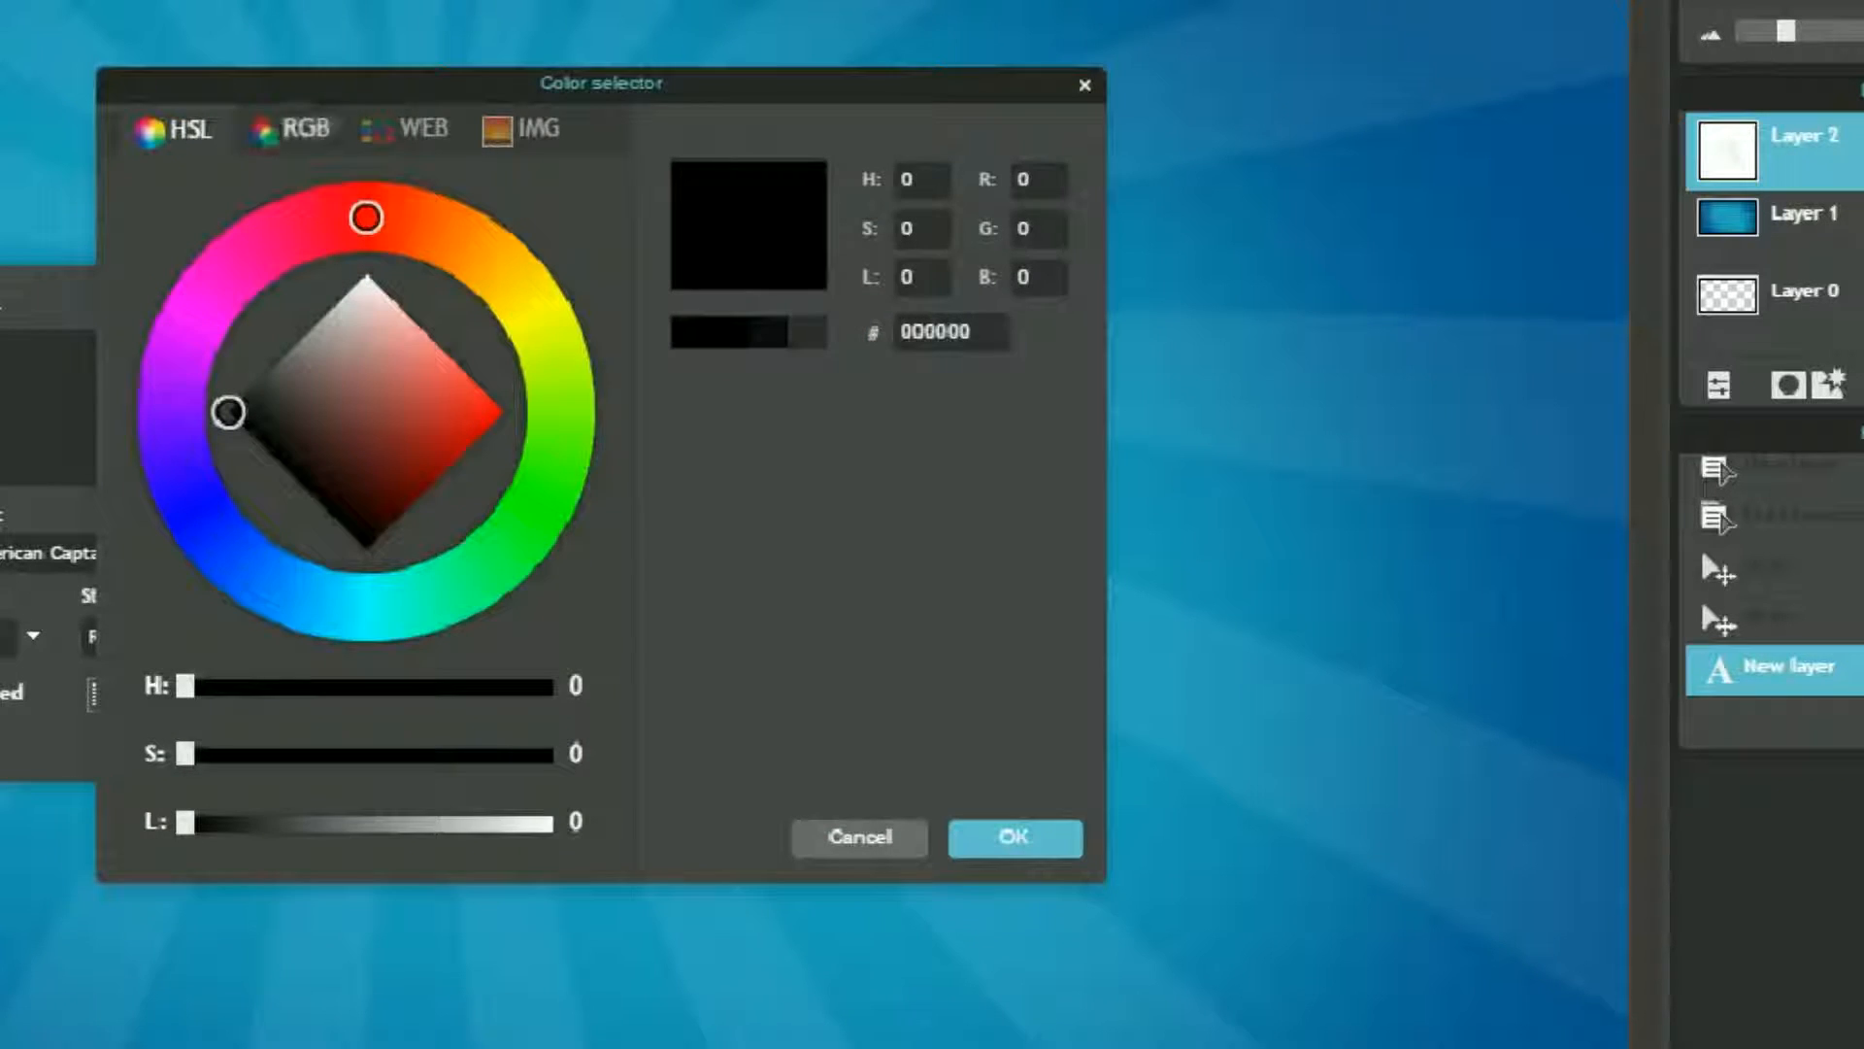
pyautogui.click(405, 128)
pyautogui.click(291, 129)
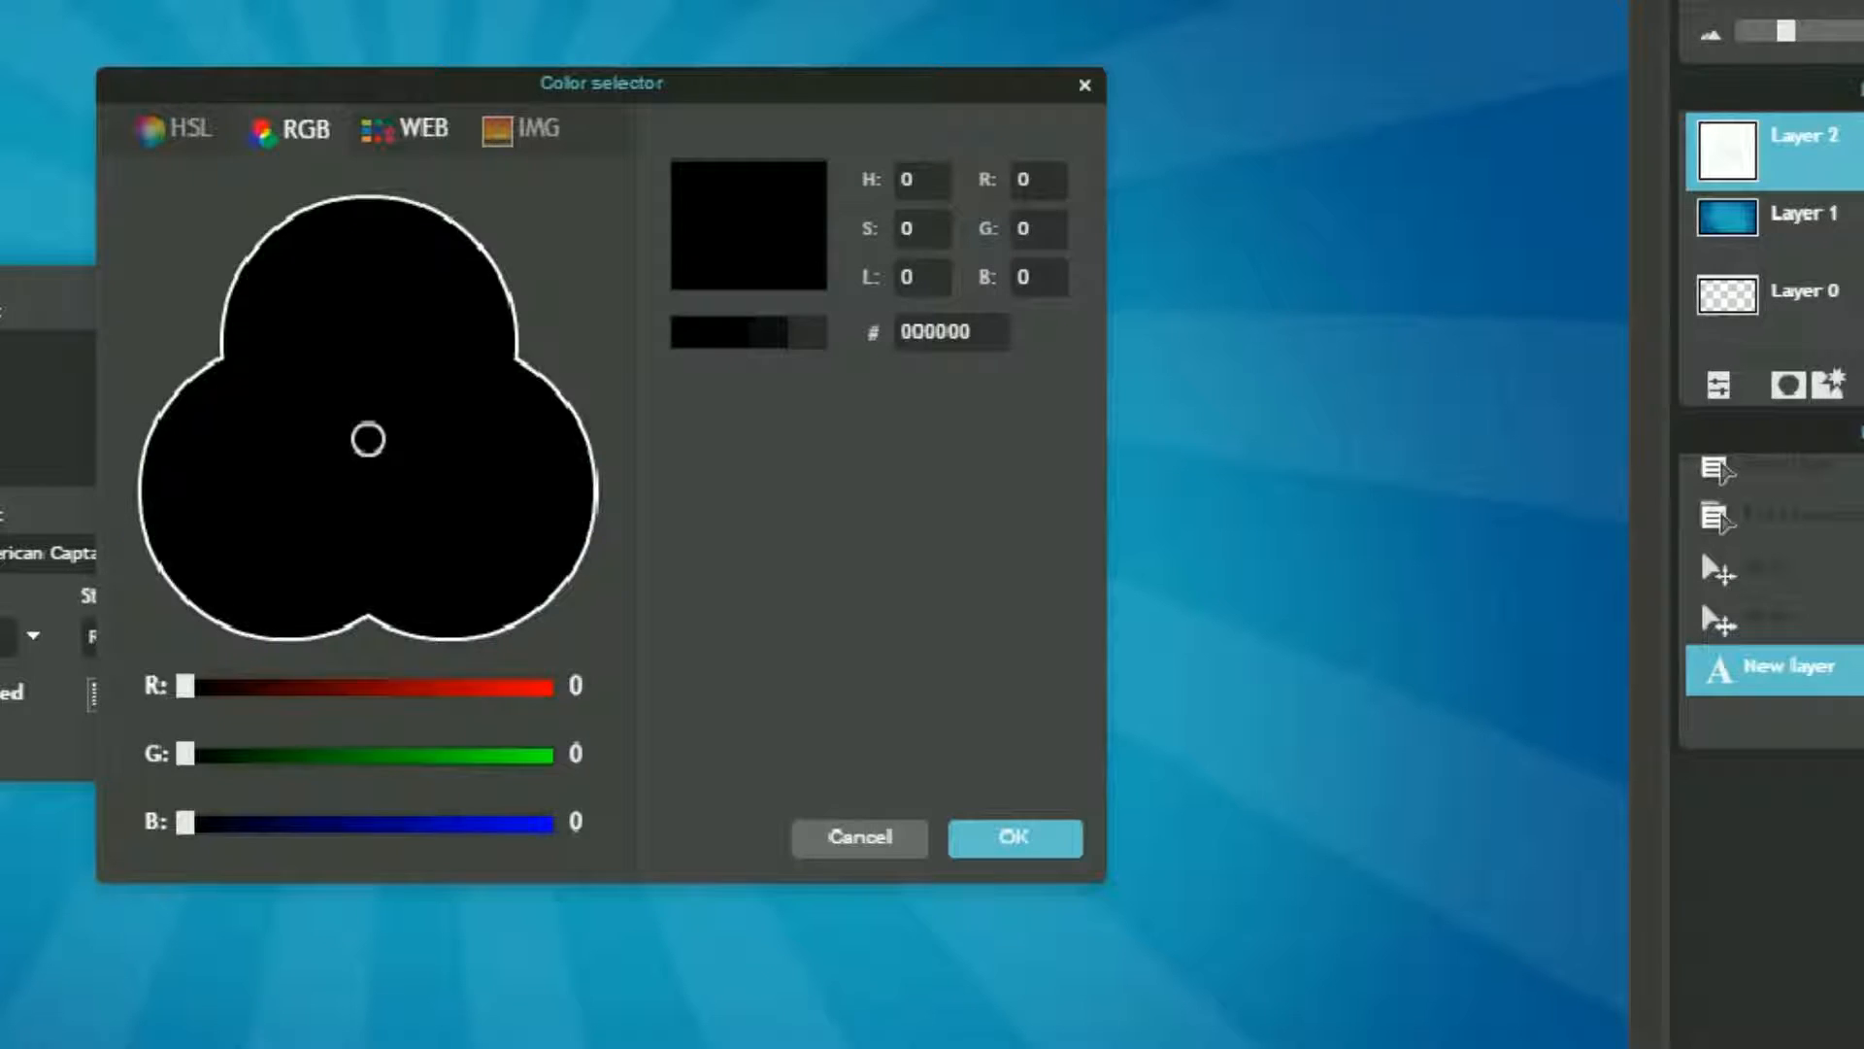
pyautogui.click(405, 128)
pyautogui.click(188, 727)
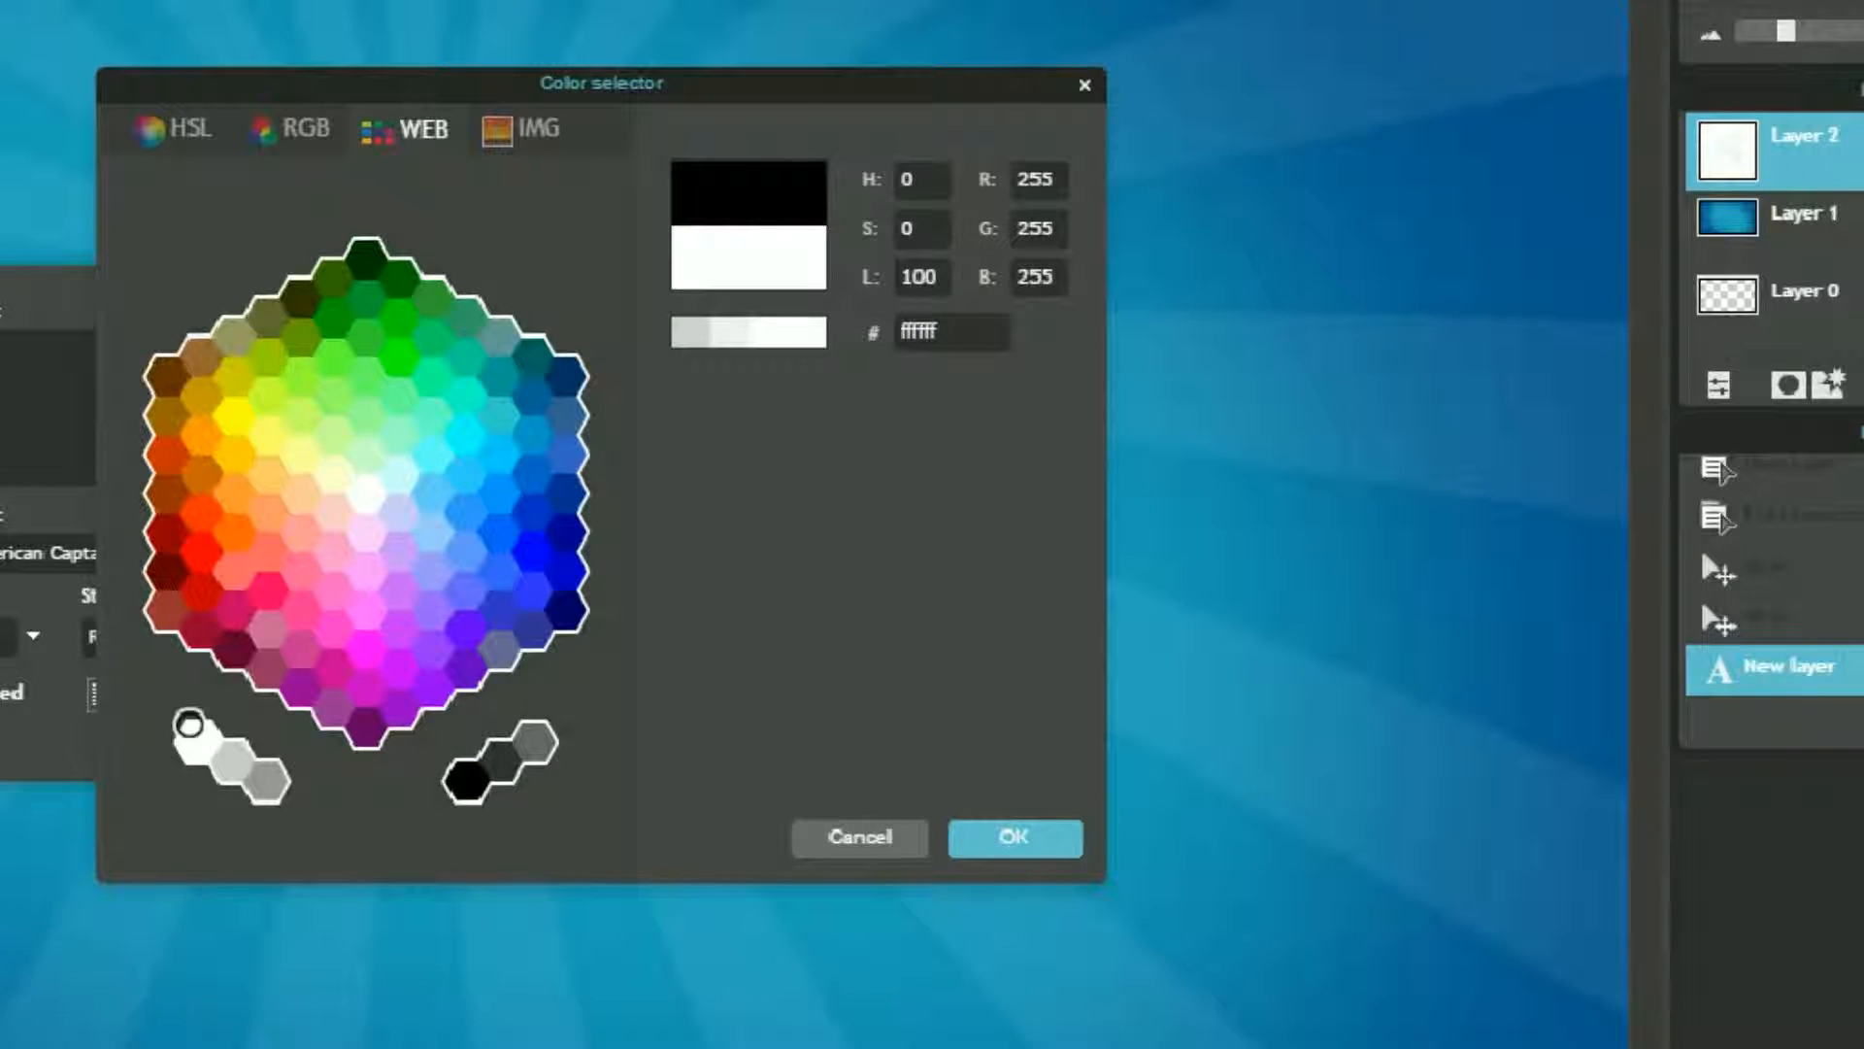
pyautogui.click(177, 128)
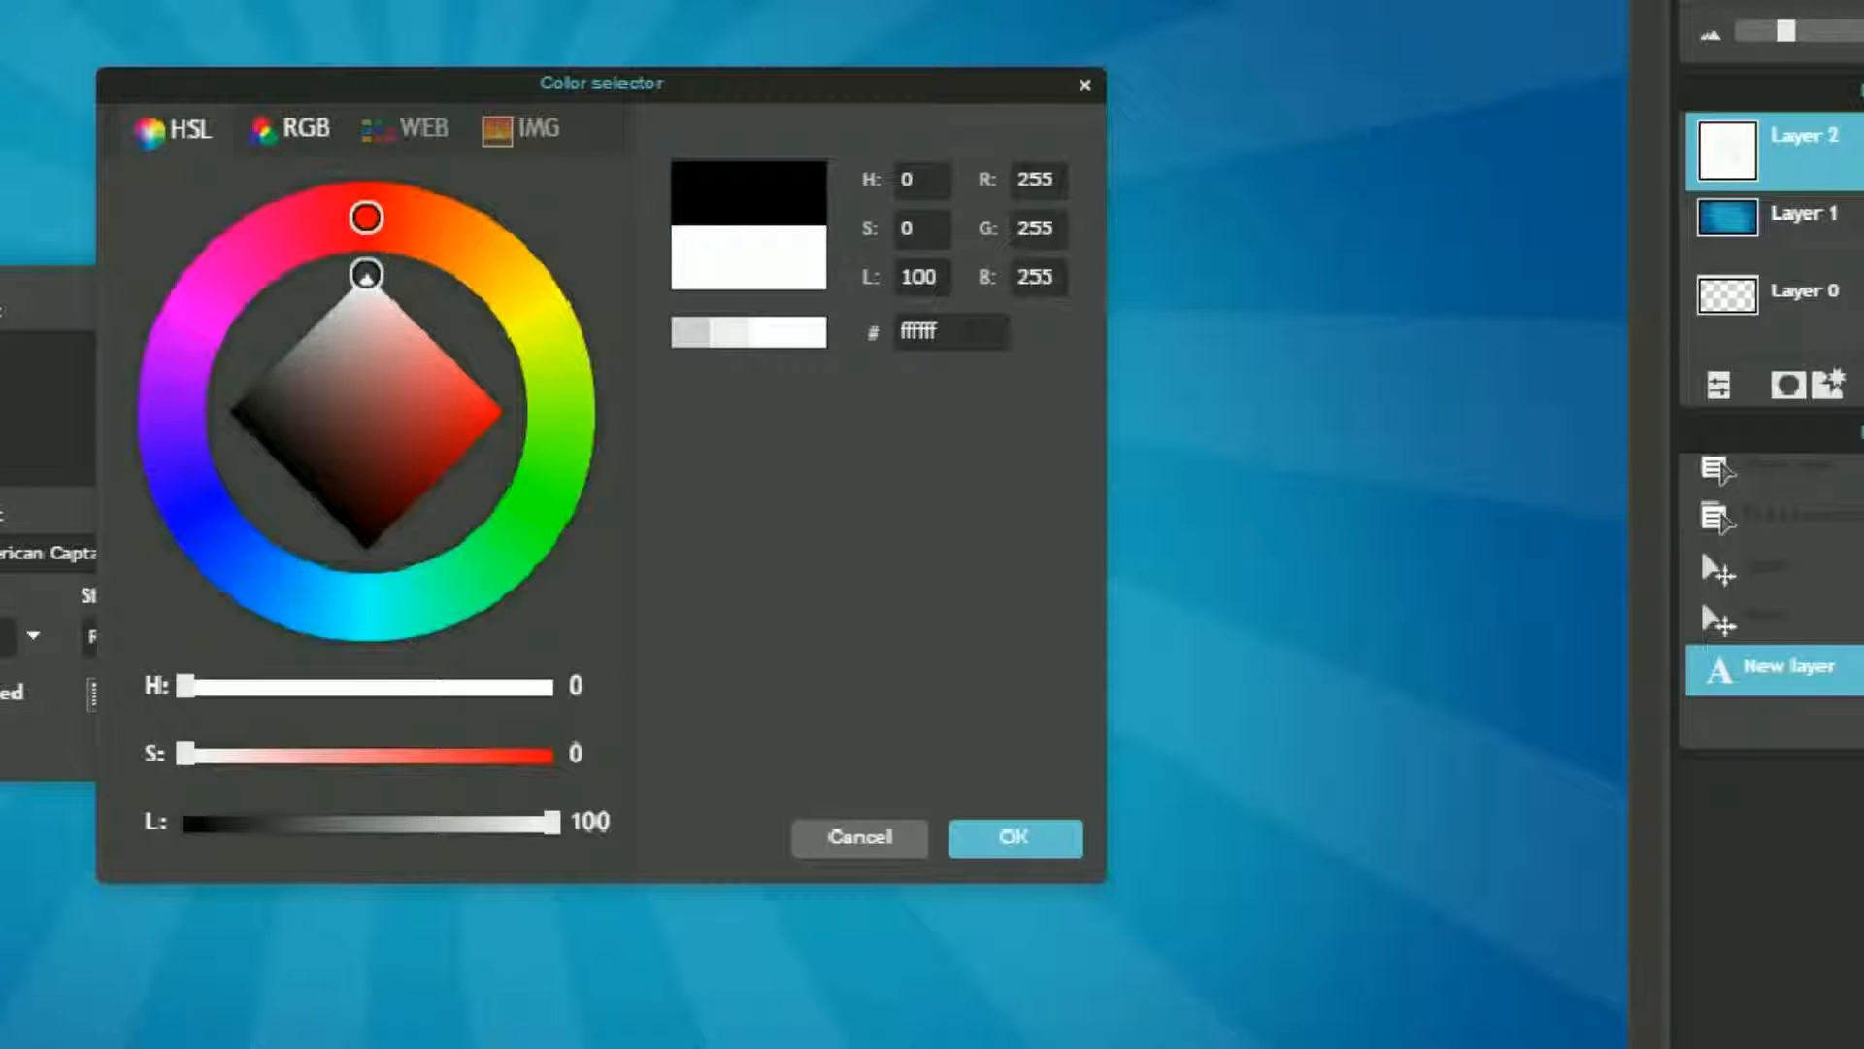
pyautogui.click(293, 129)
pyautogui.click(406, 128)
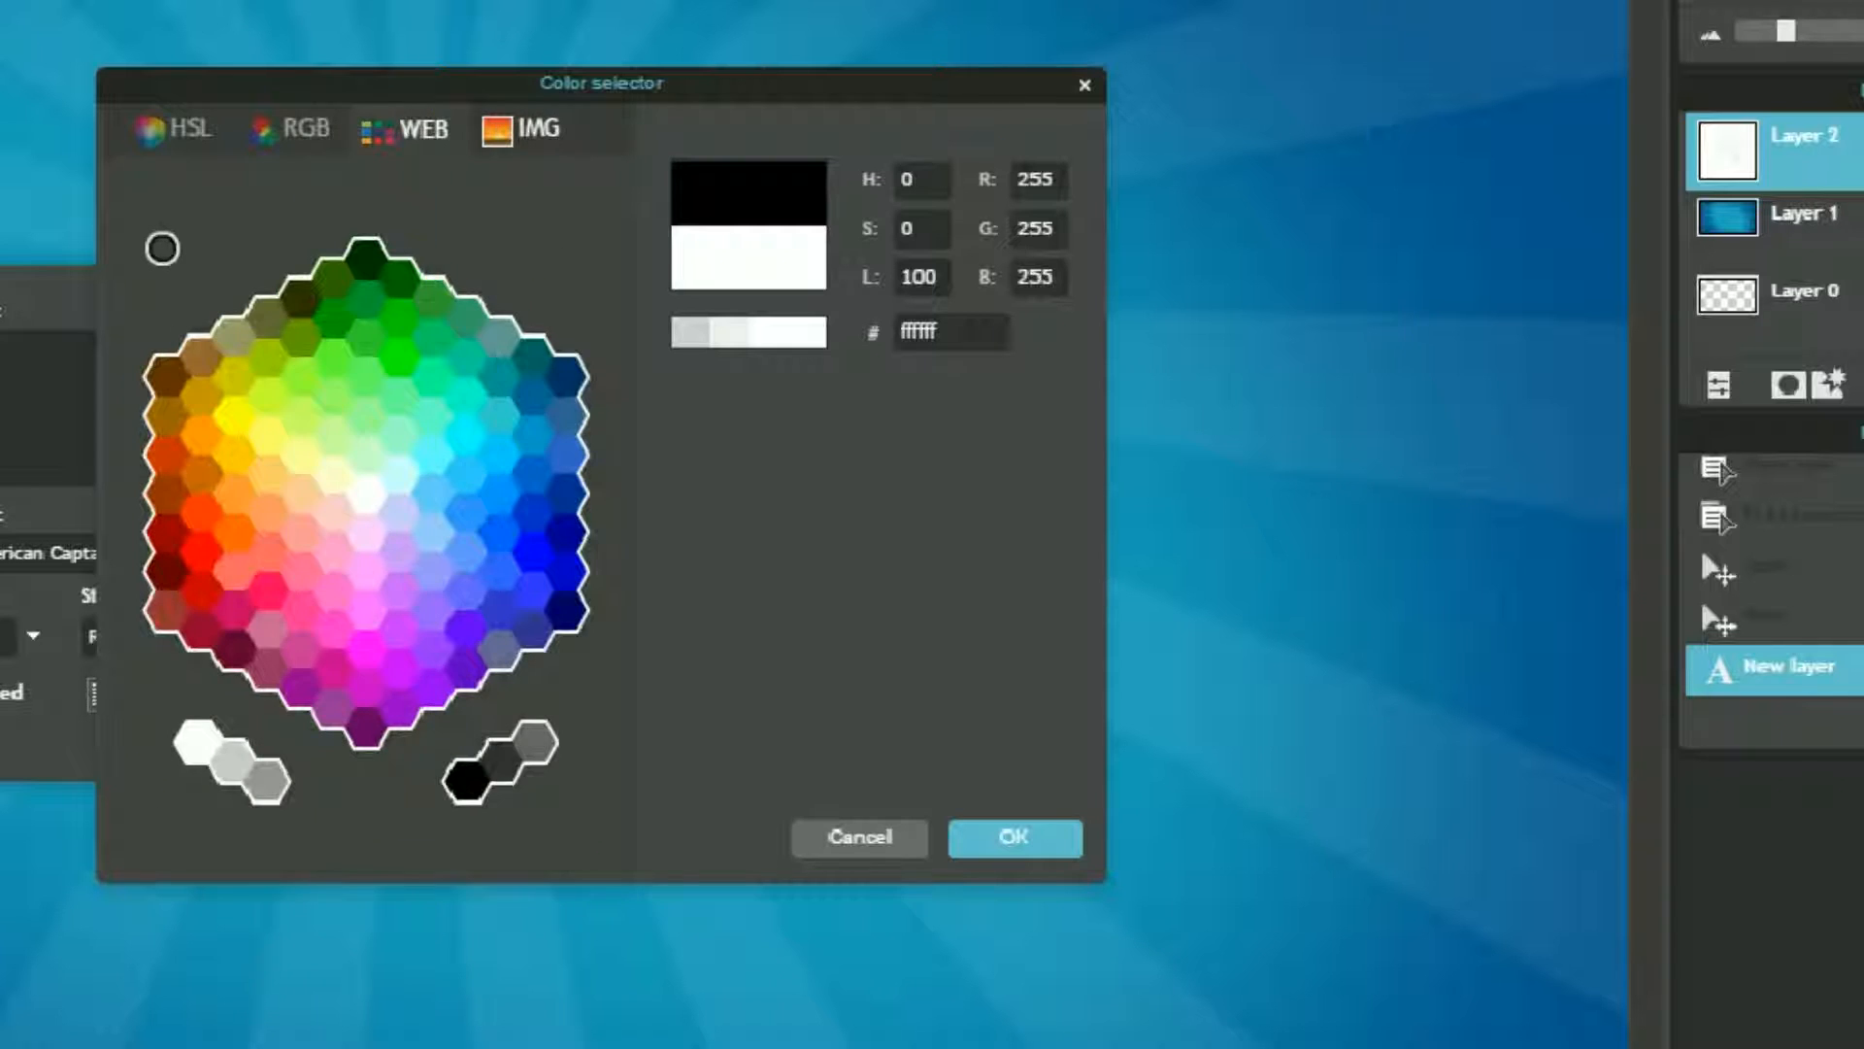
pyautogui.click(521, 129)
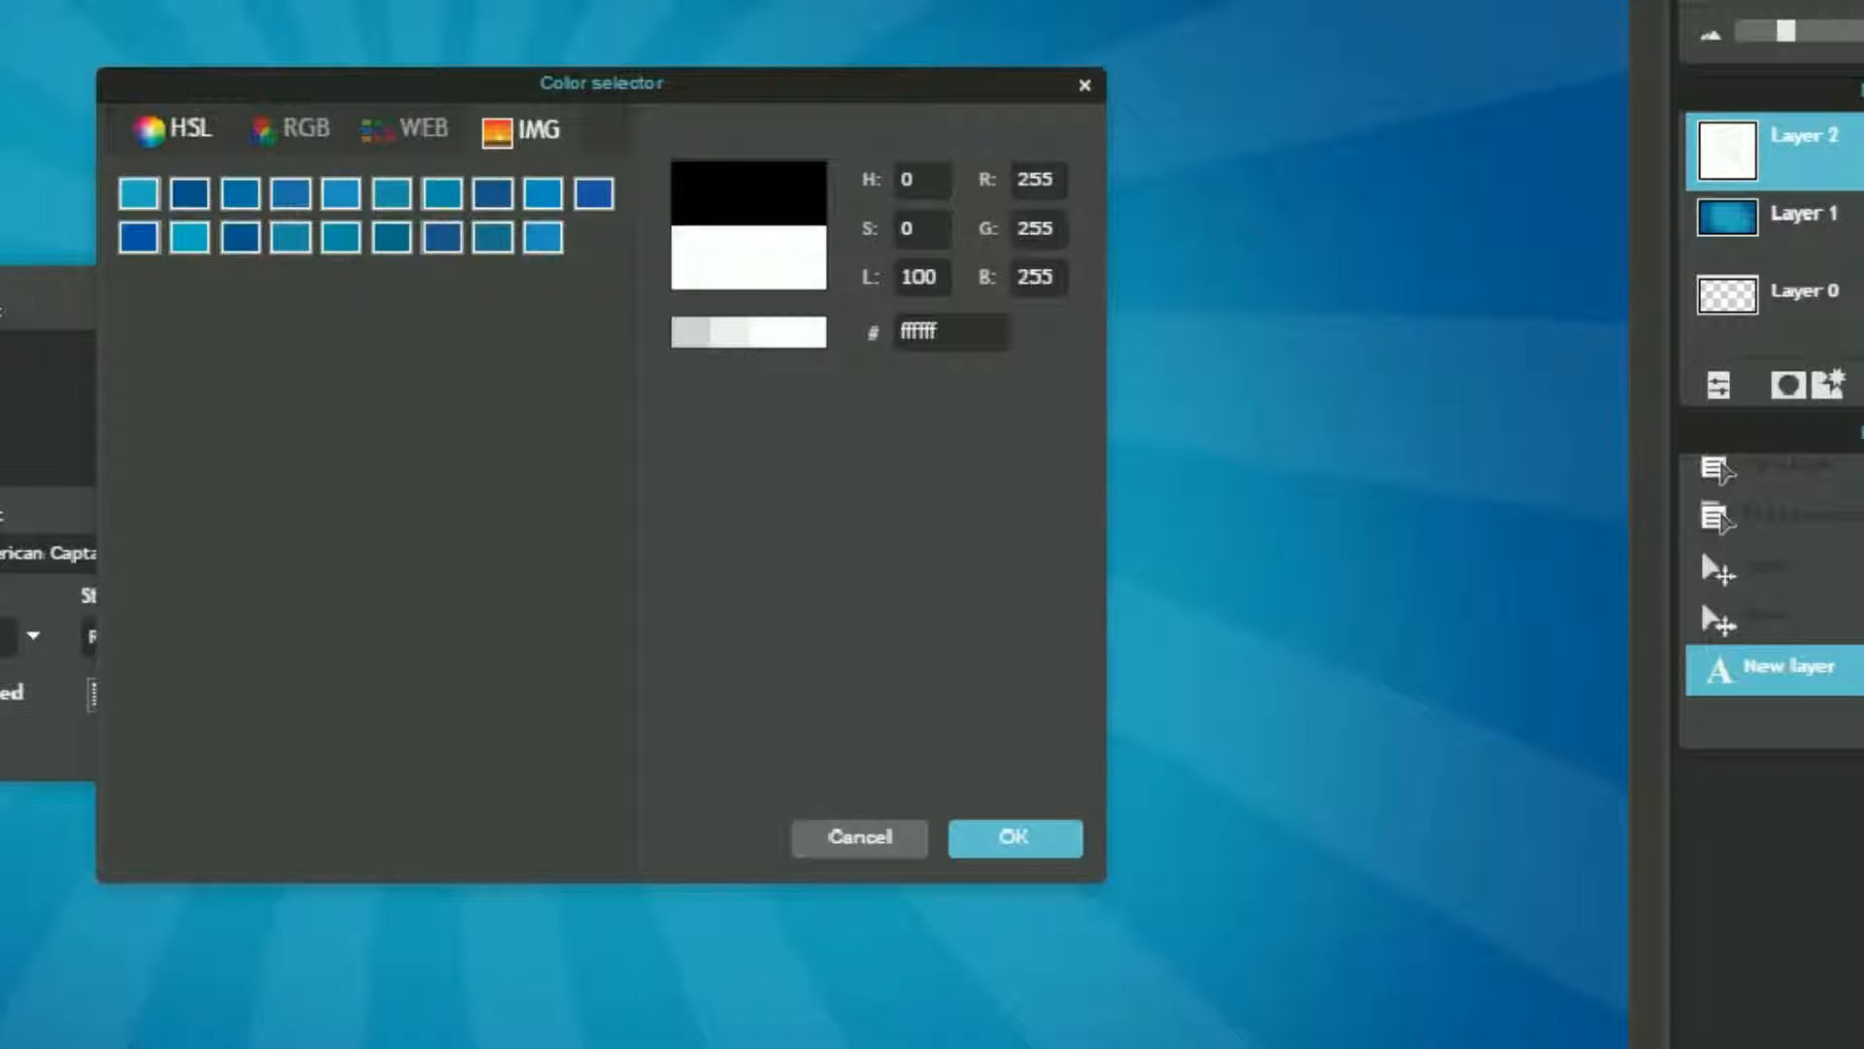
pyautogui.click(294, 128)
pyautogui.click(406, 129)
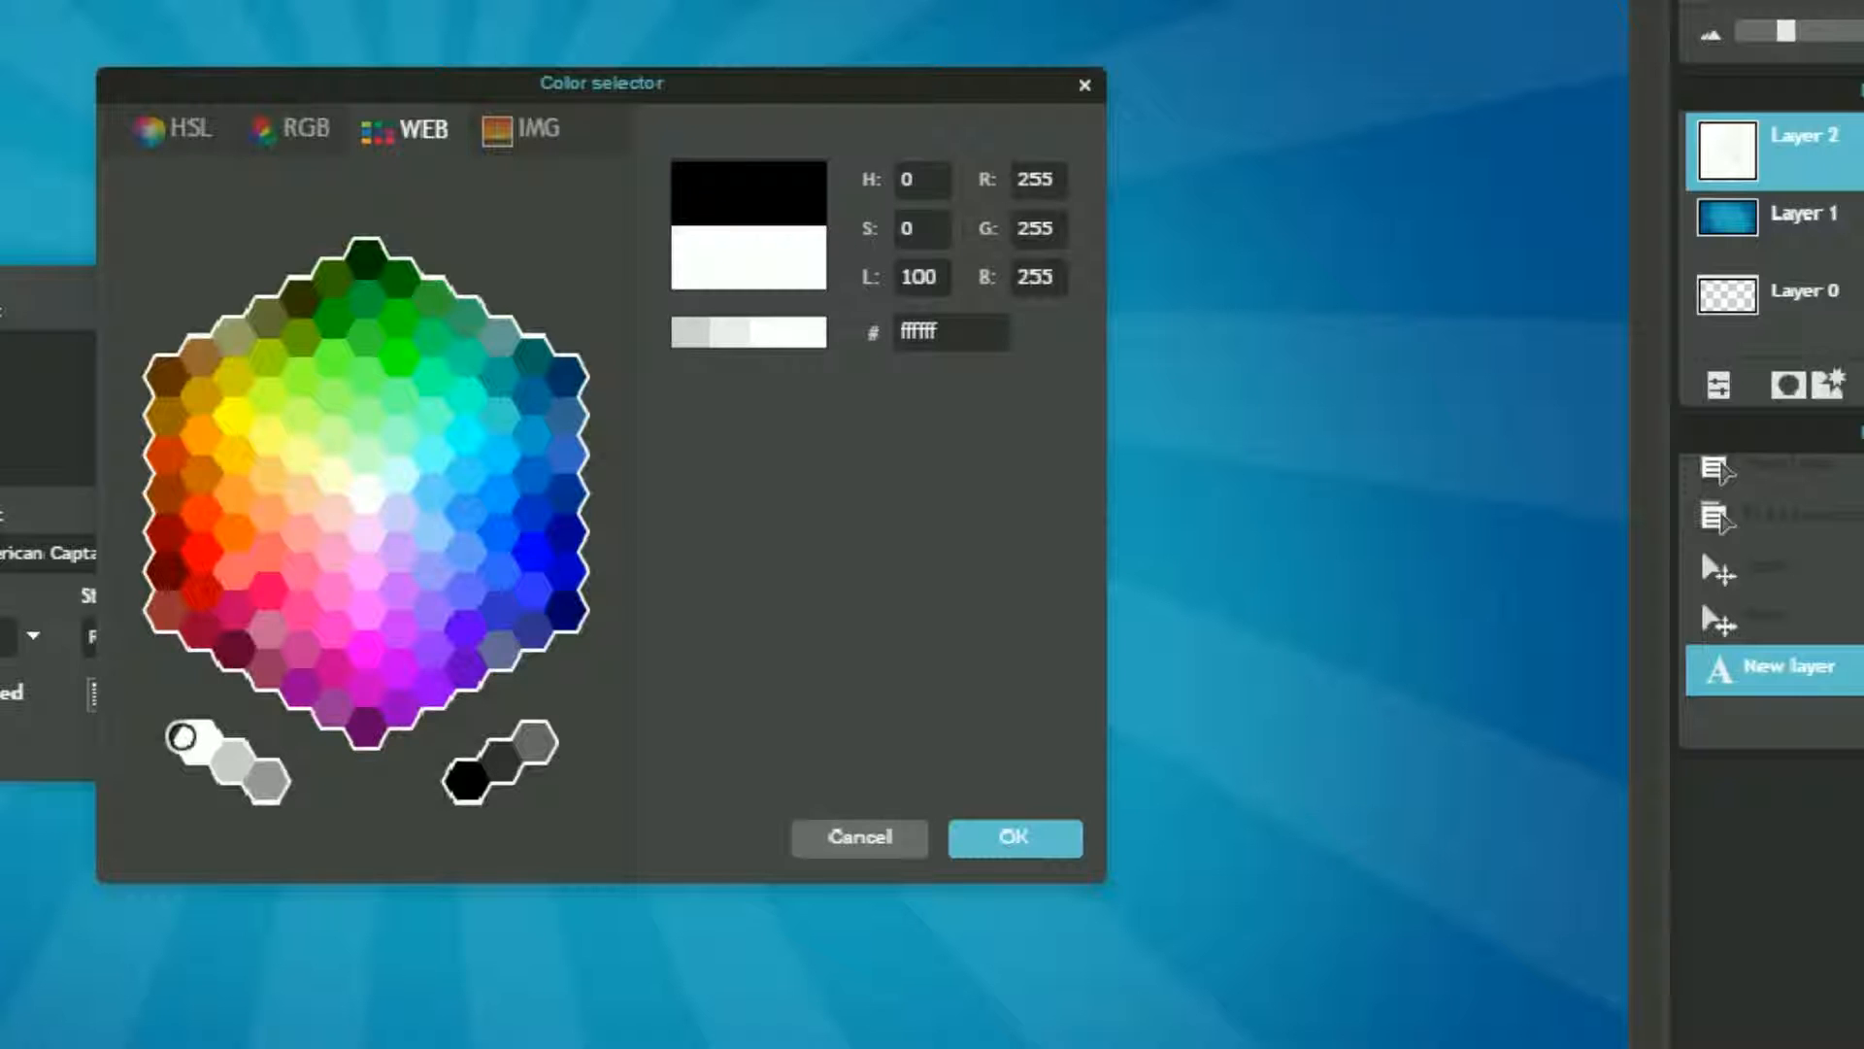
pyautogui.click(1010, 837)
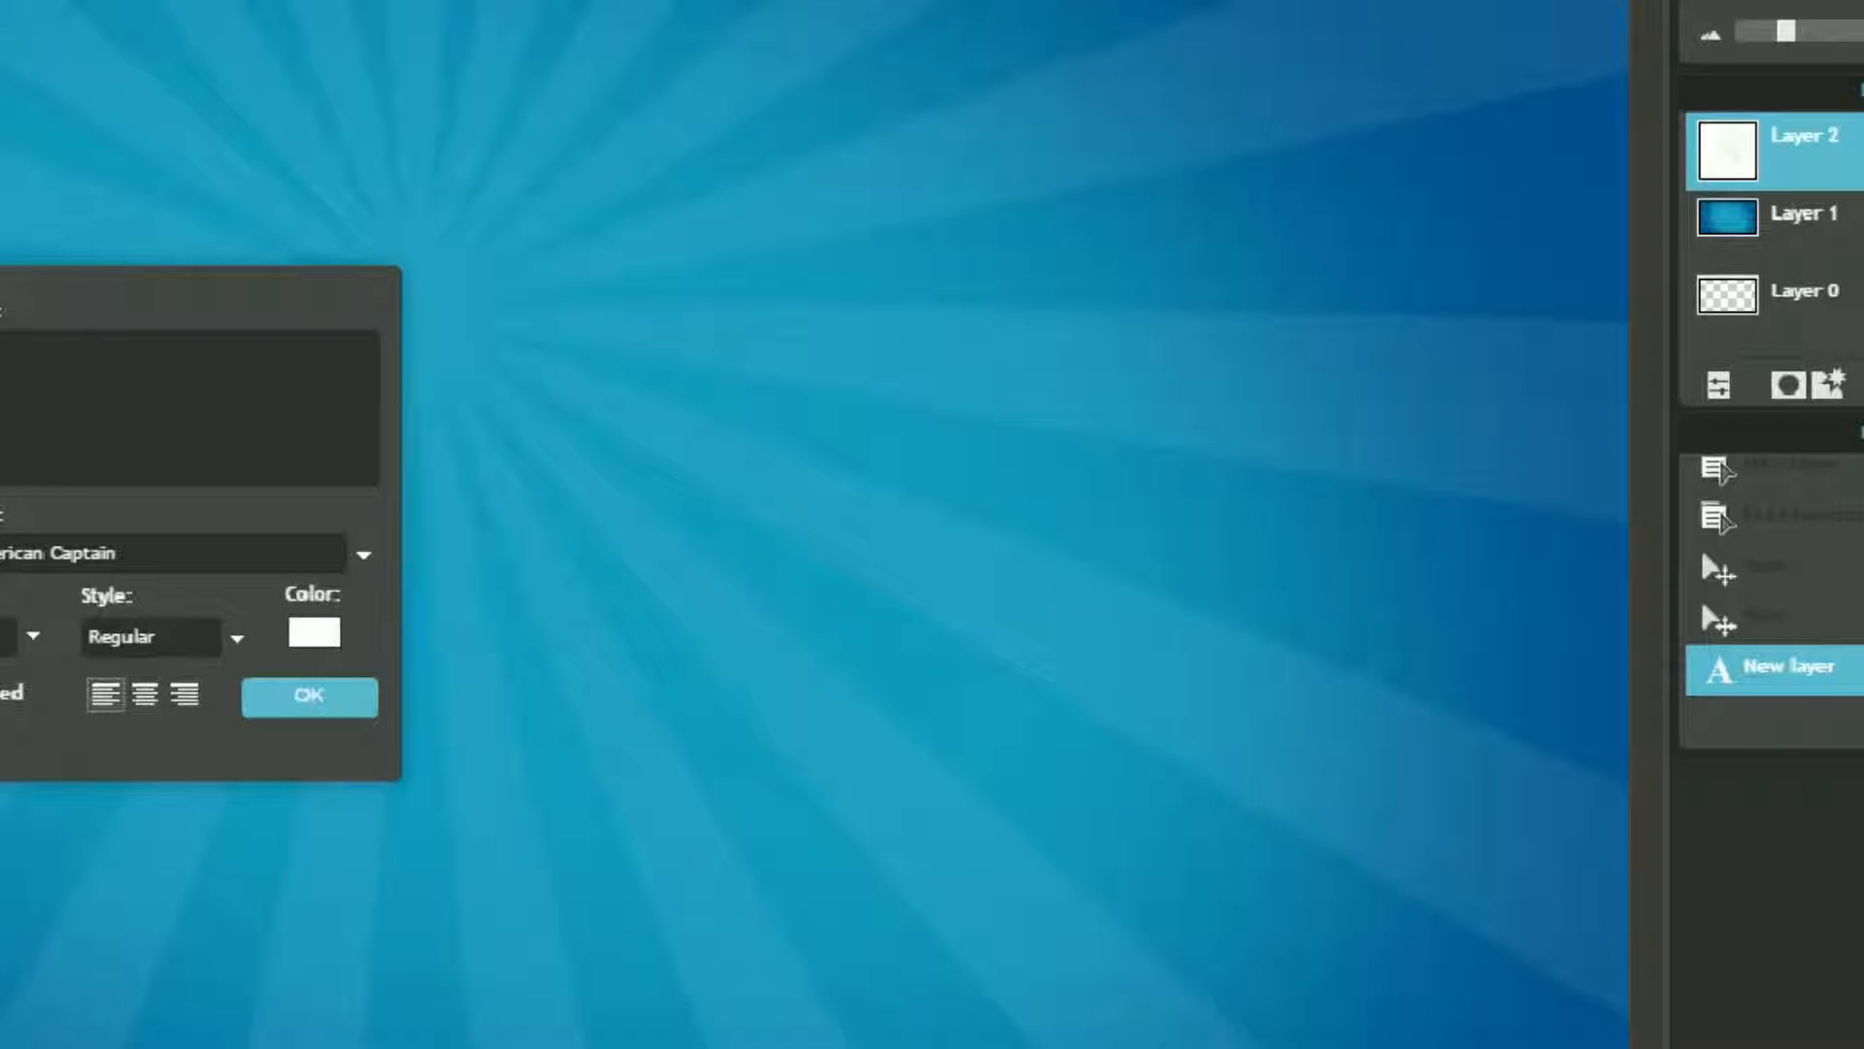
# Enter the text "Video Thumbnail", enlarge it to span most of the canvas, and make it Bold.
pyautogui.write('o Thumbnail')
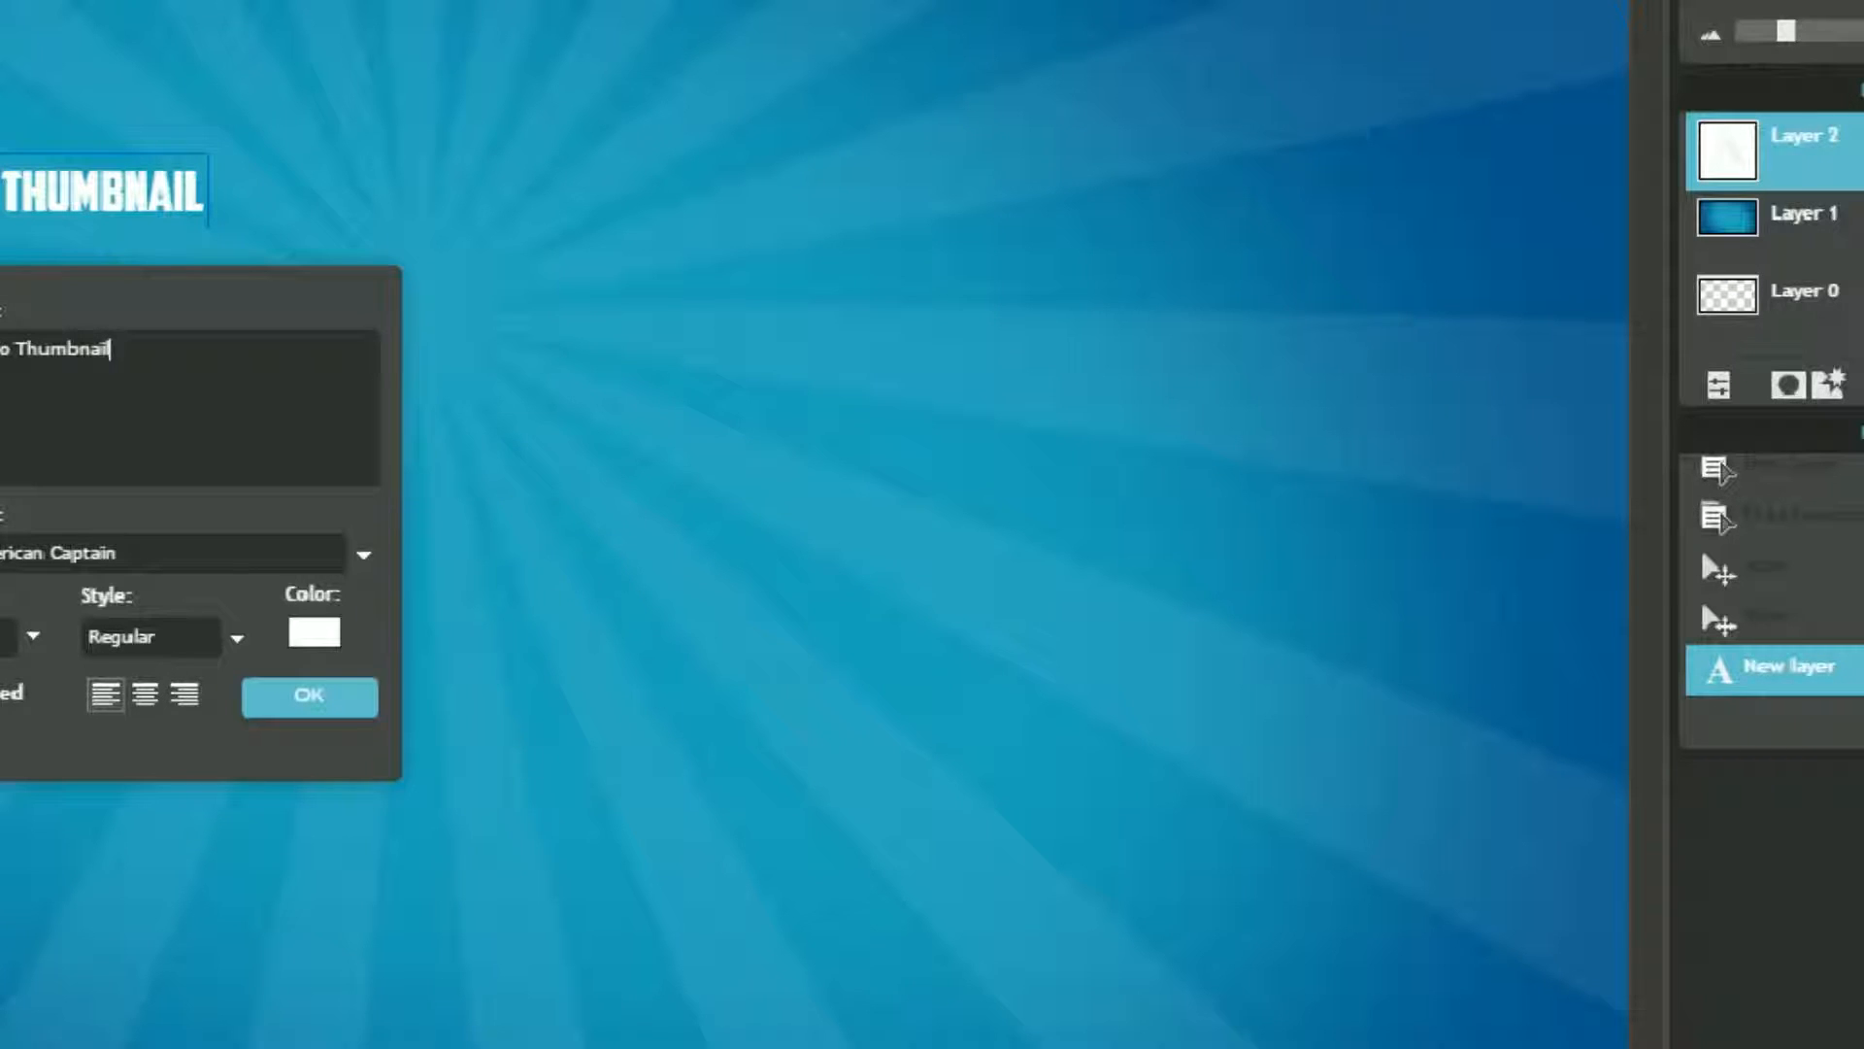
pyautogui.click(33, 636)
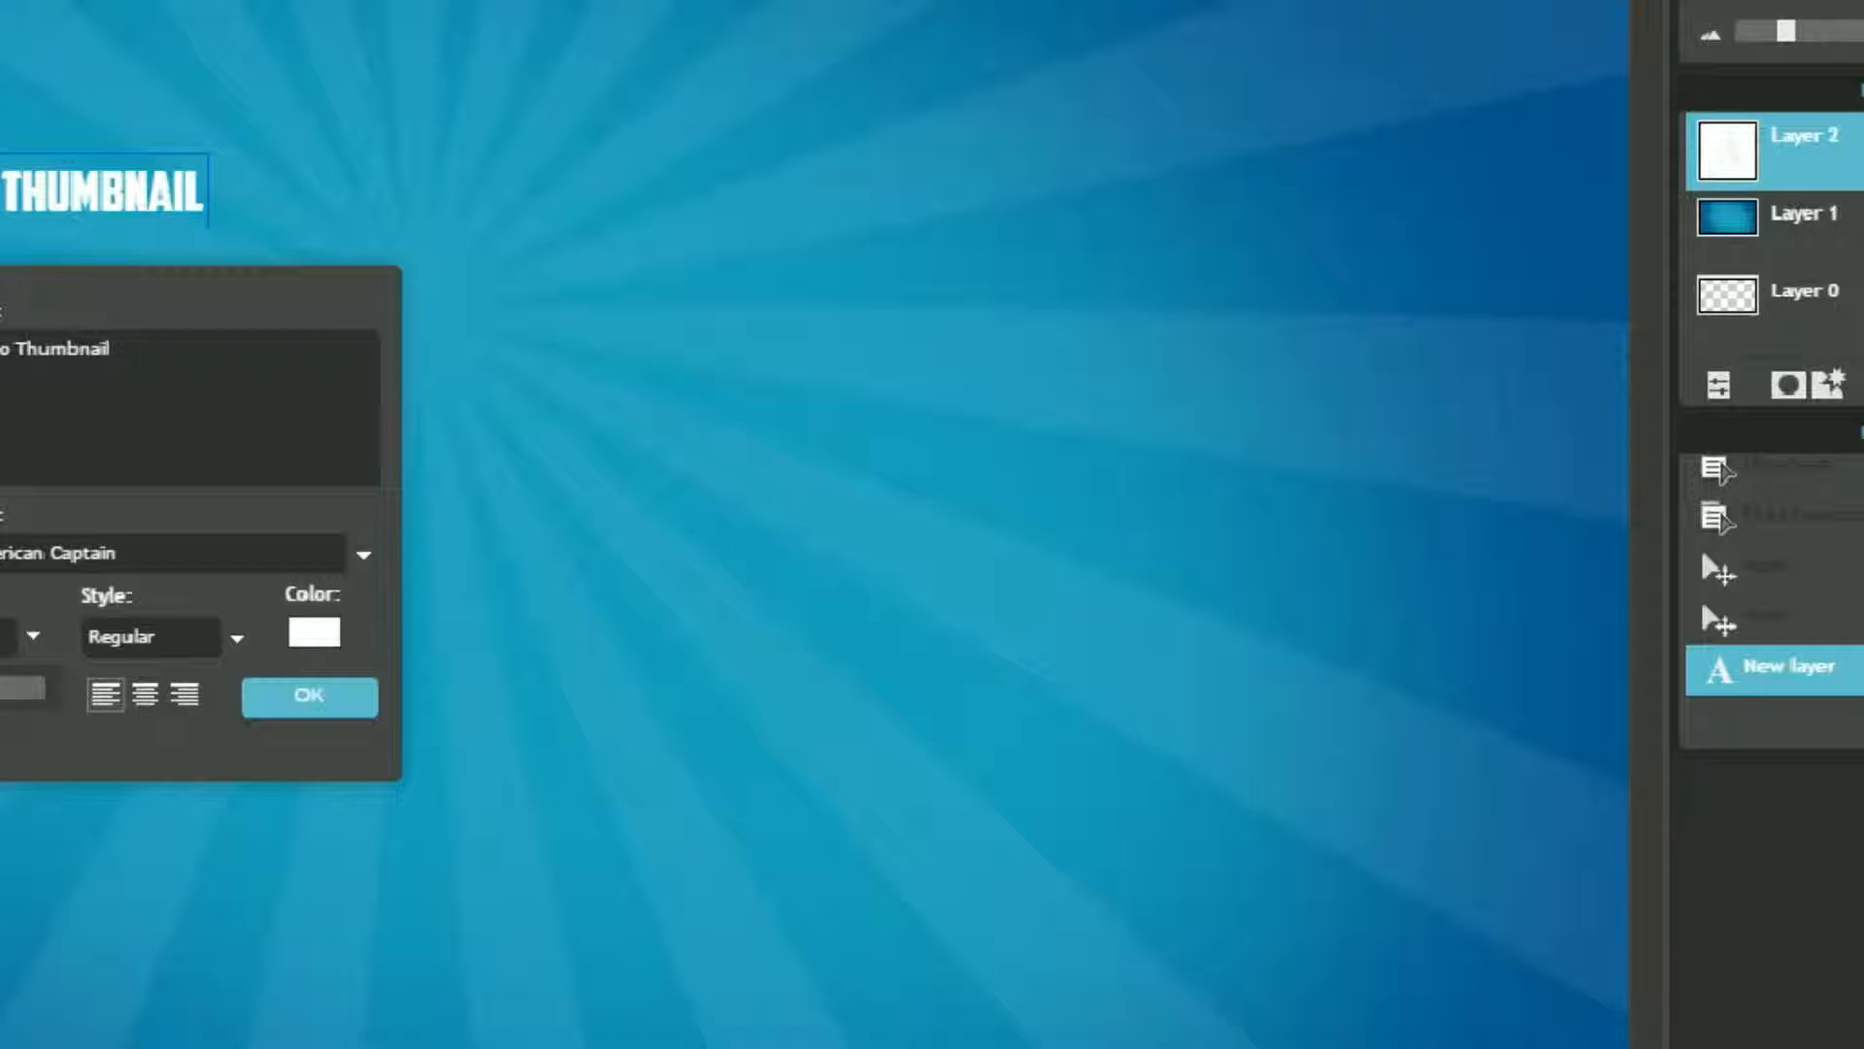
pyautogui.moveTo(2, 687); pyautogui.dragTo(570, 774)
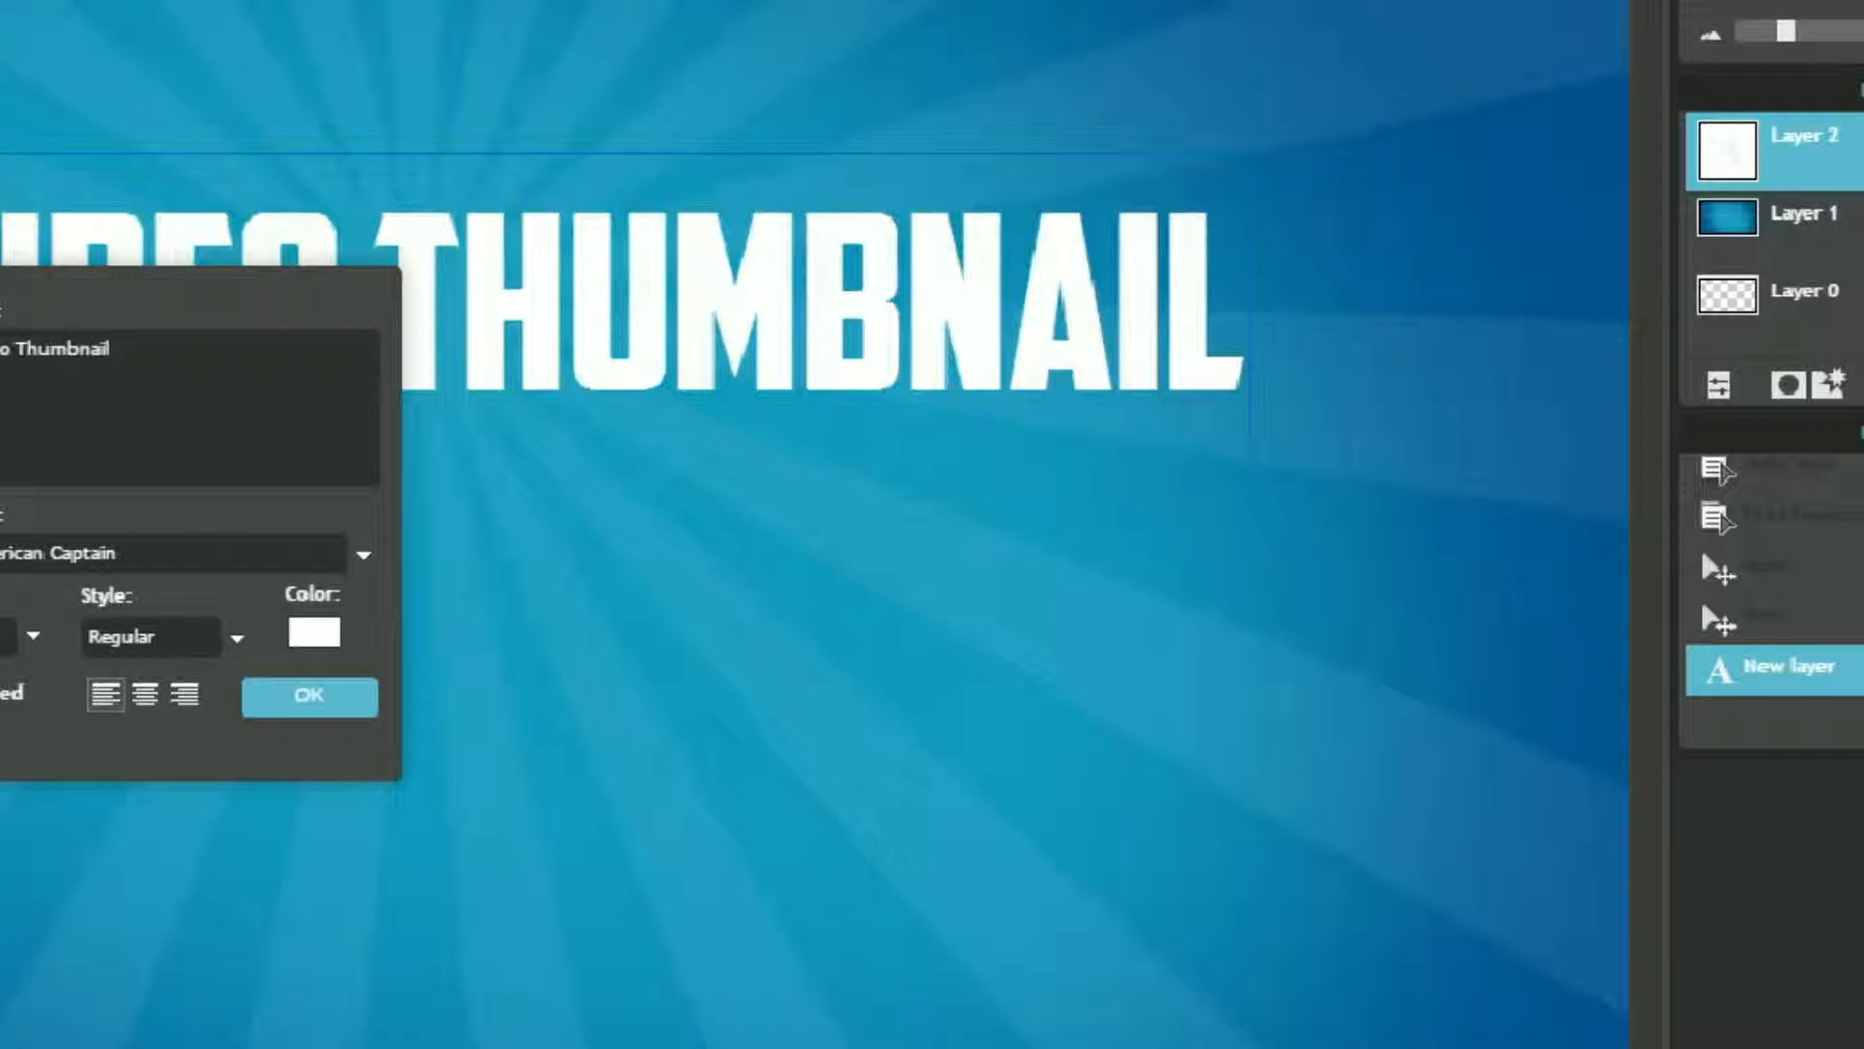
pyautogui.click(237, 638)
pyautogui.click(110, 712)
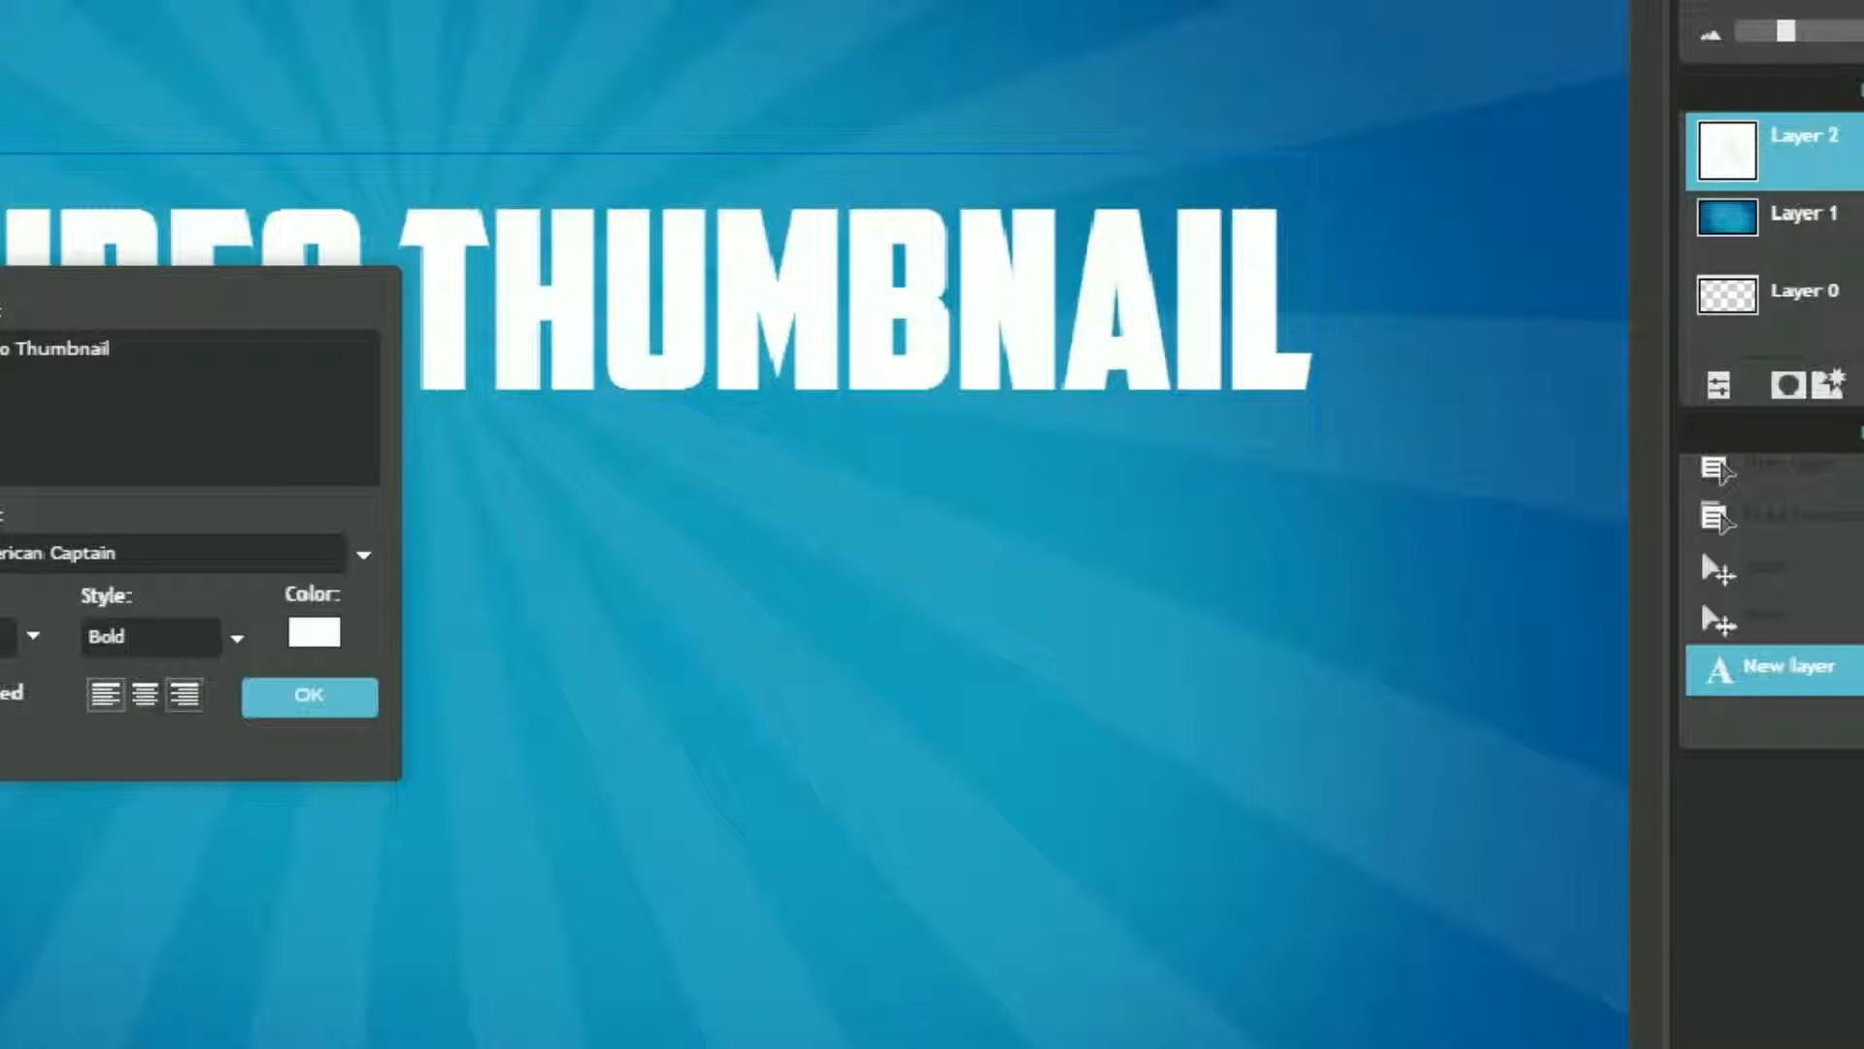
pyautogui.click(309, 695)
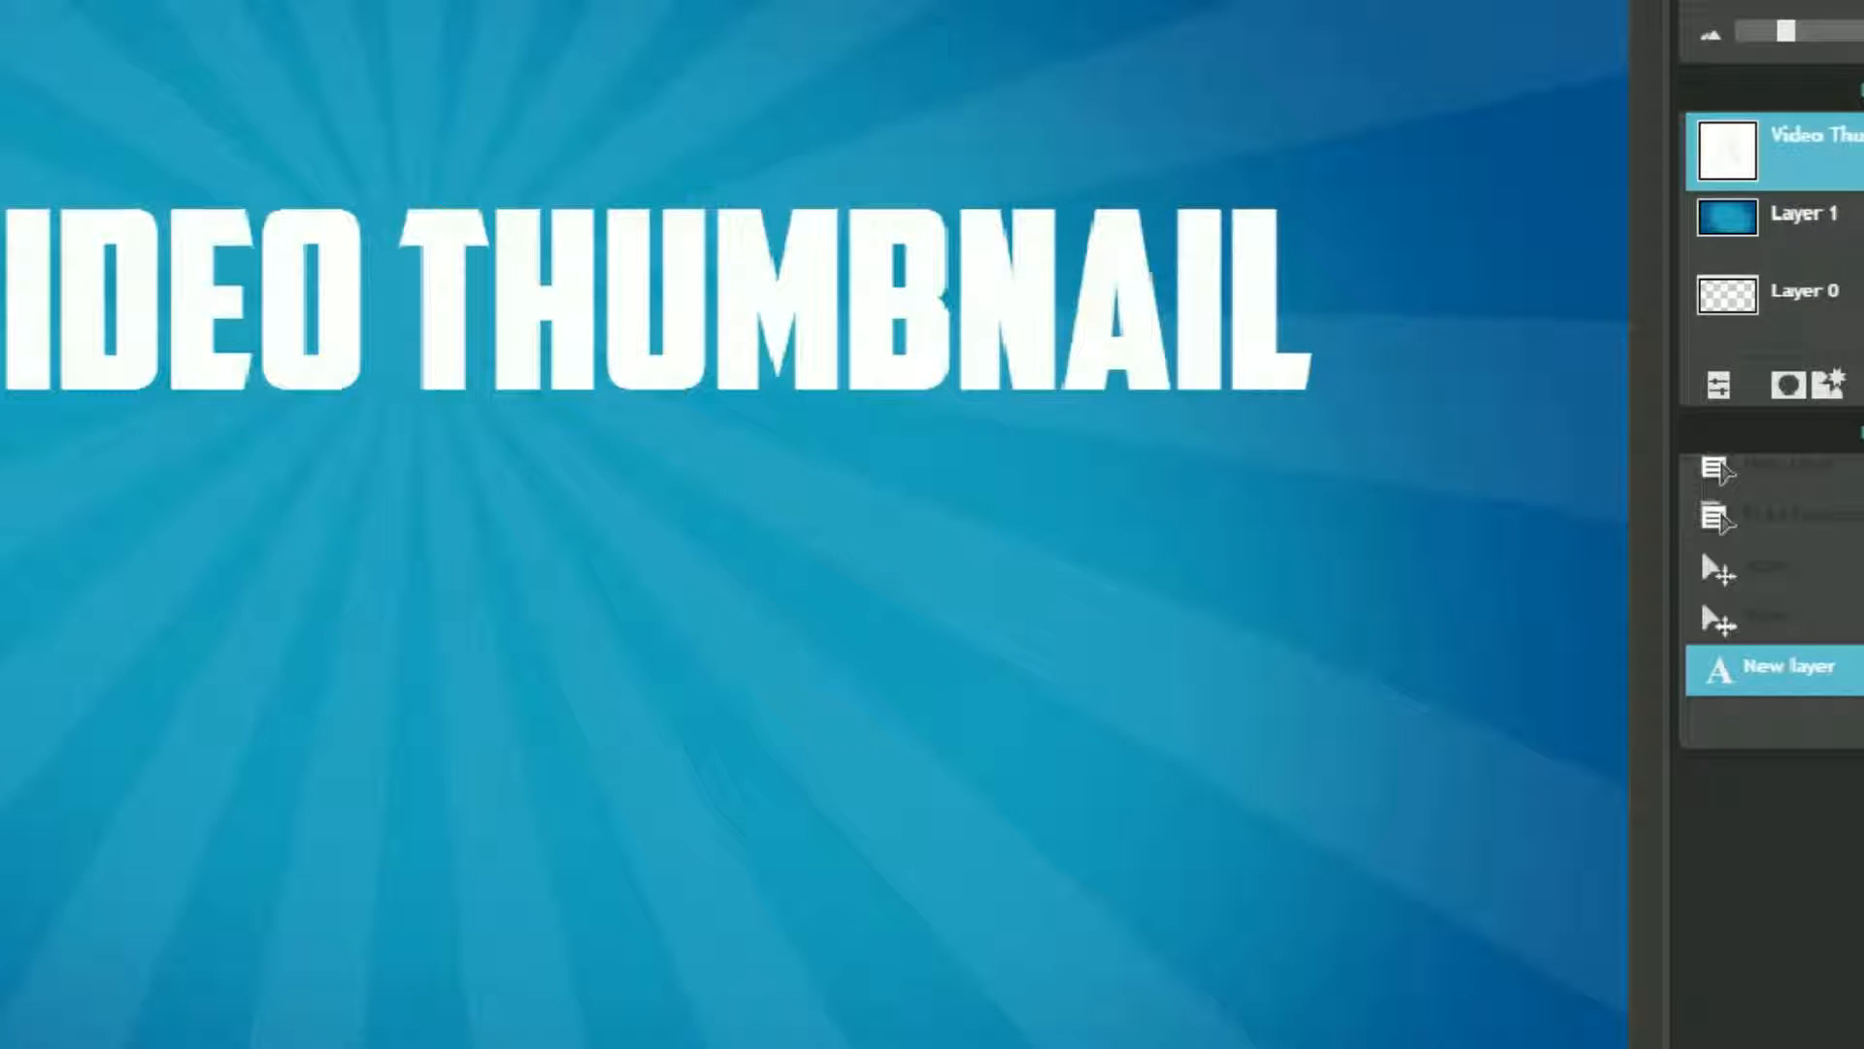
# Move the Video Thumbnail text up and left into the canvas's upper part, and rasterize its layer.
pyautogui.moveTo(553, 281); pyautogui.dragTo(406, 199)
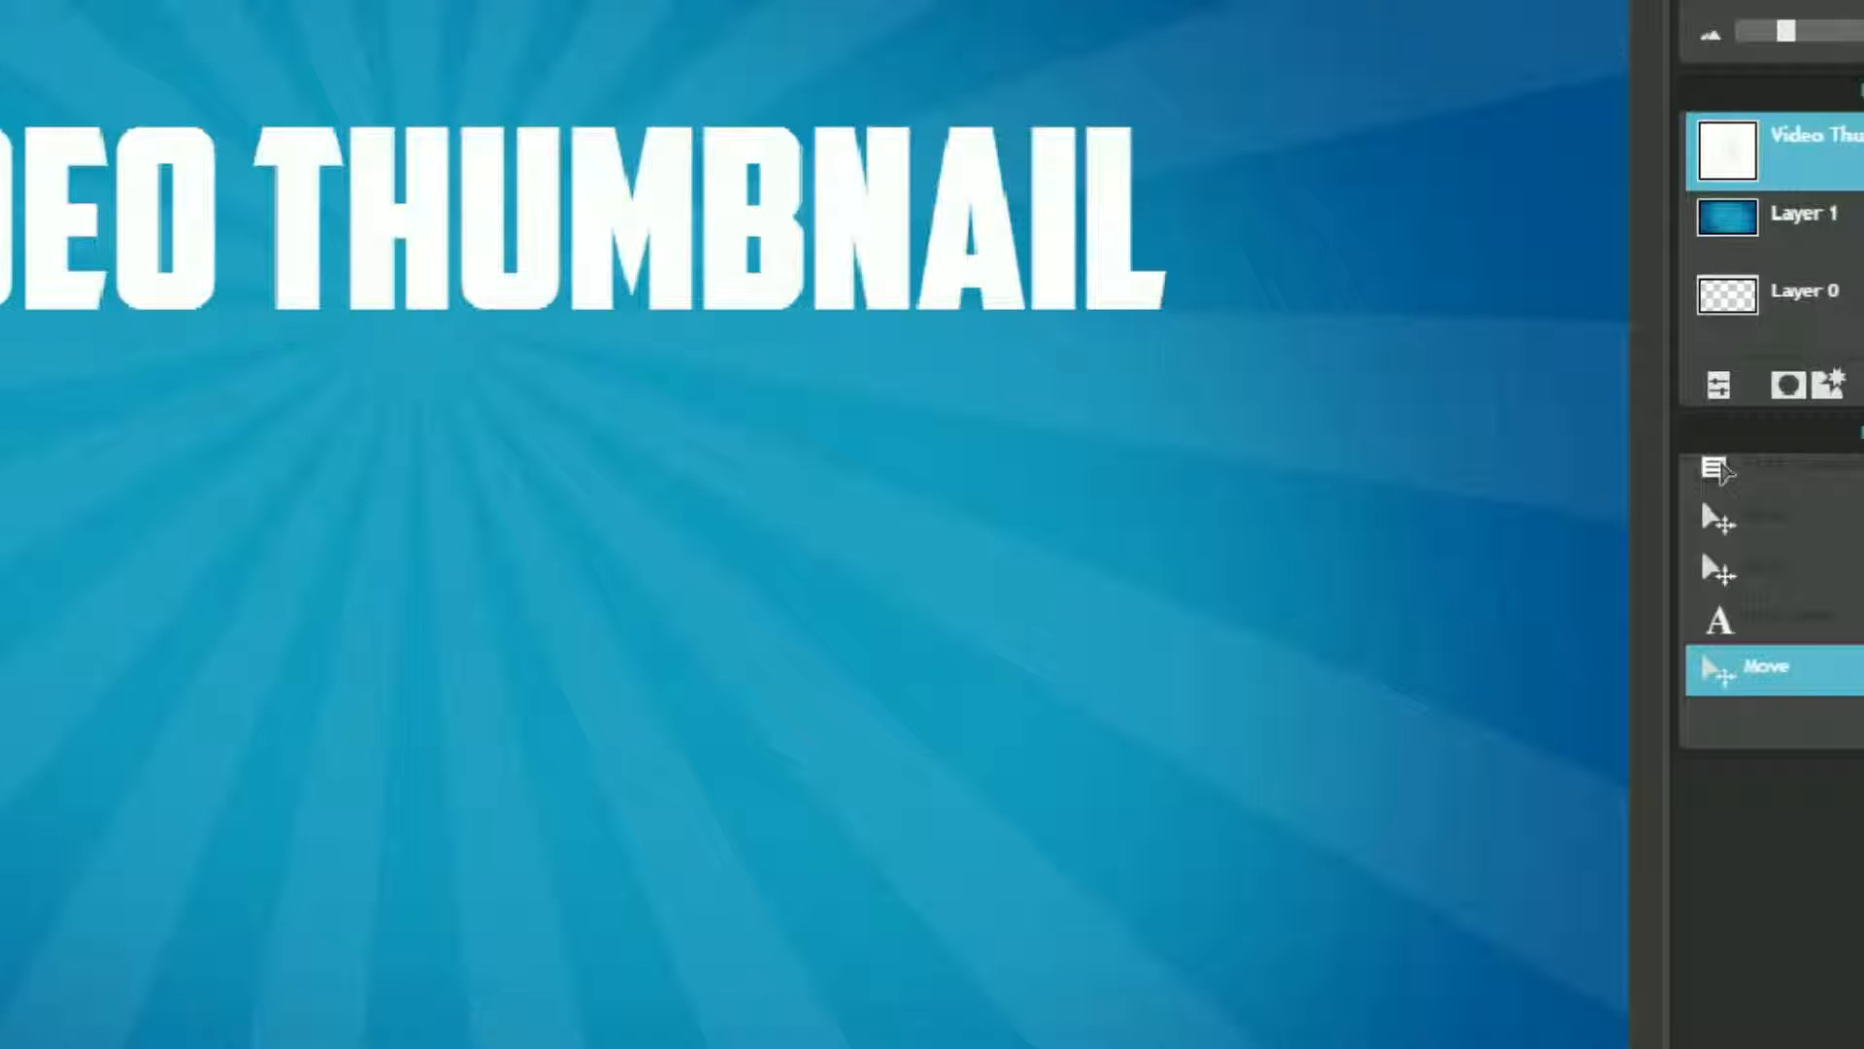
pyautogui.moveTo(645, 83); pyautogui.dragTo(404, 220)
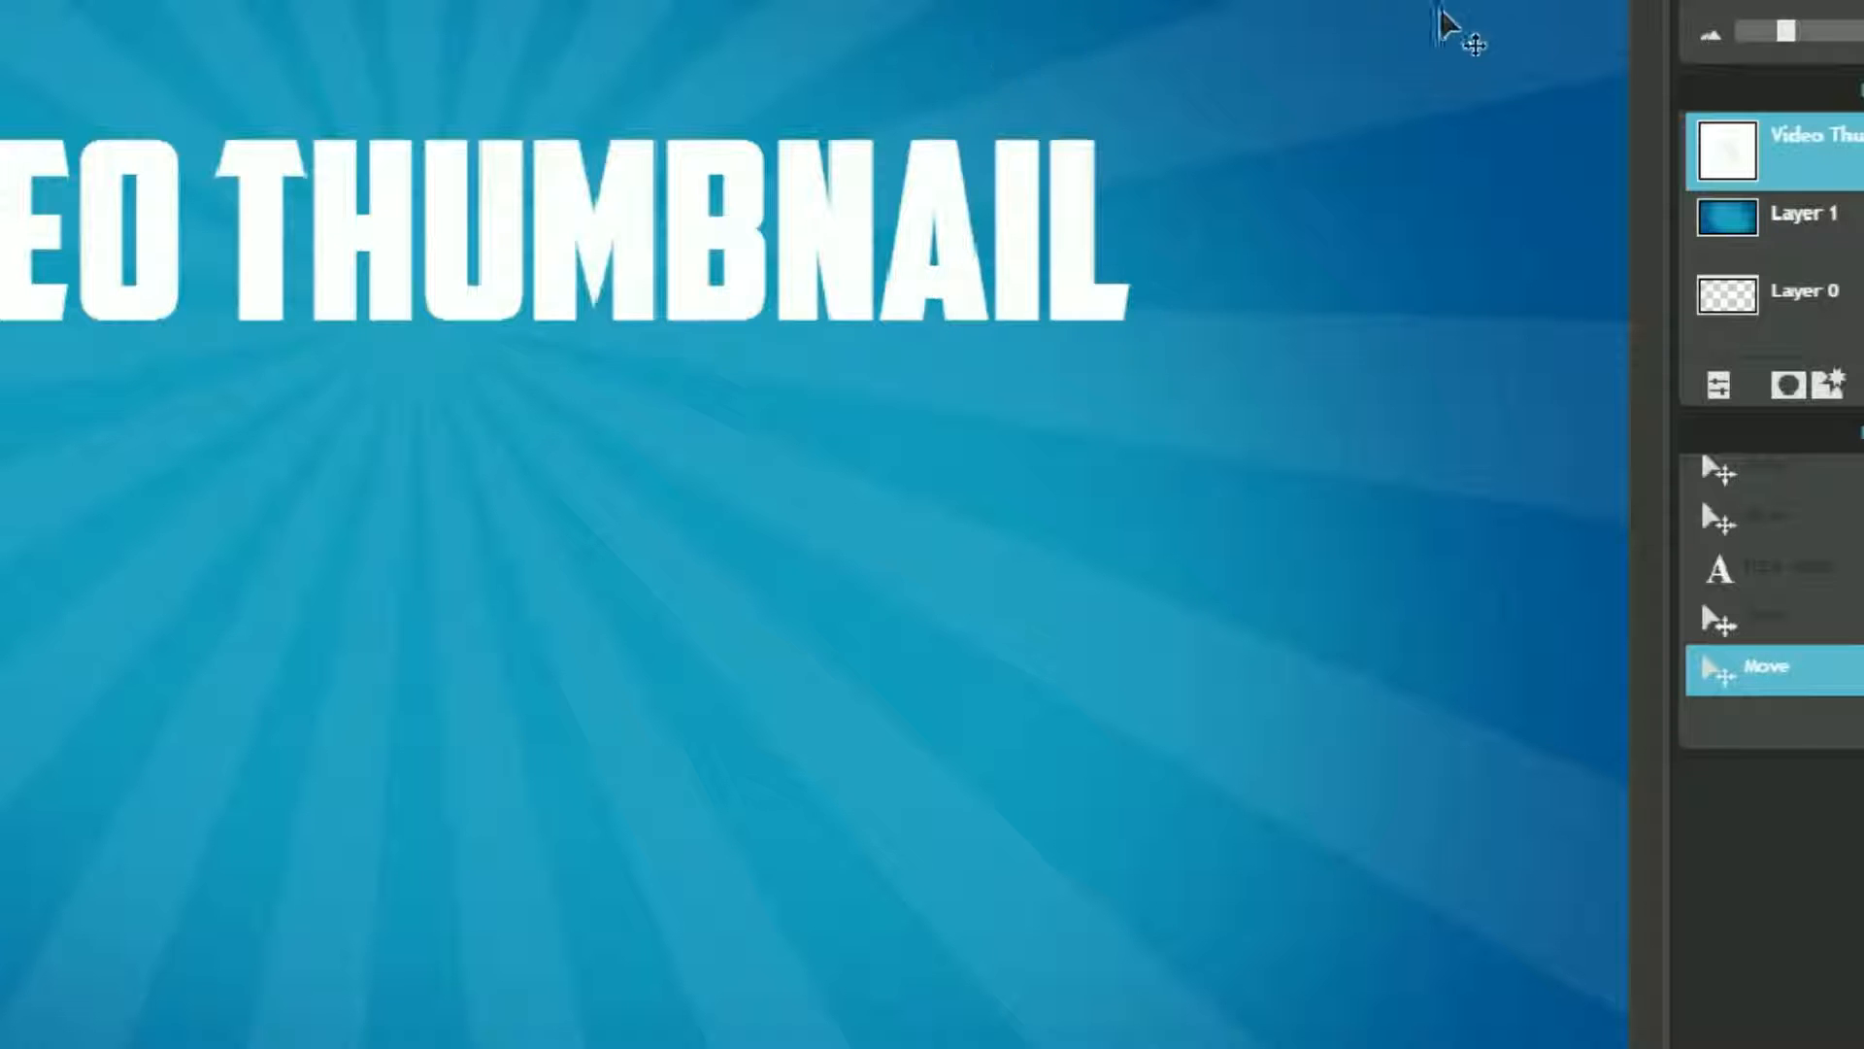
pyautogui.hotkey('alt', 'f')
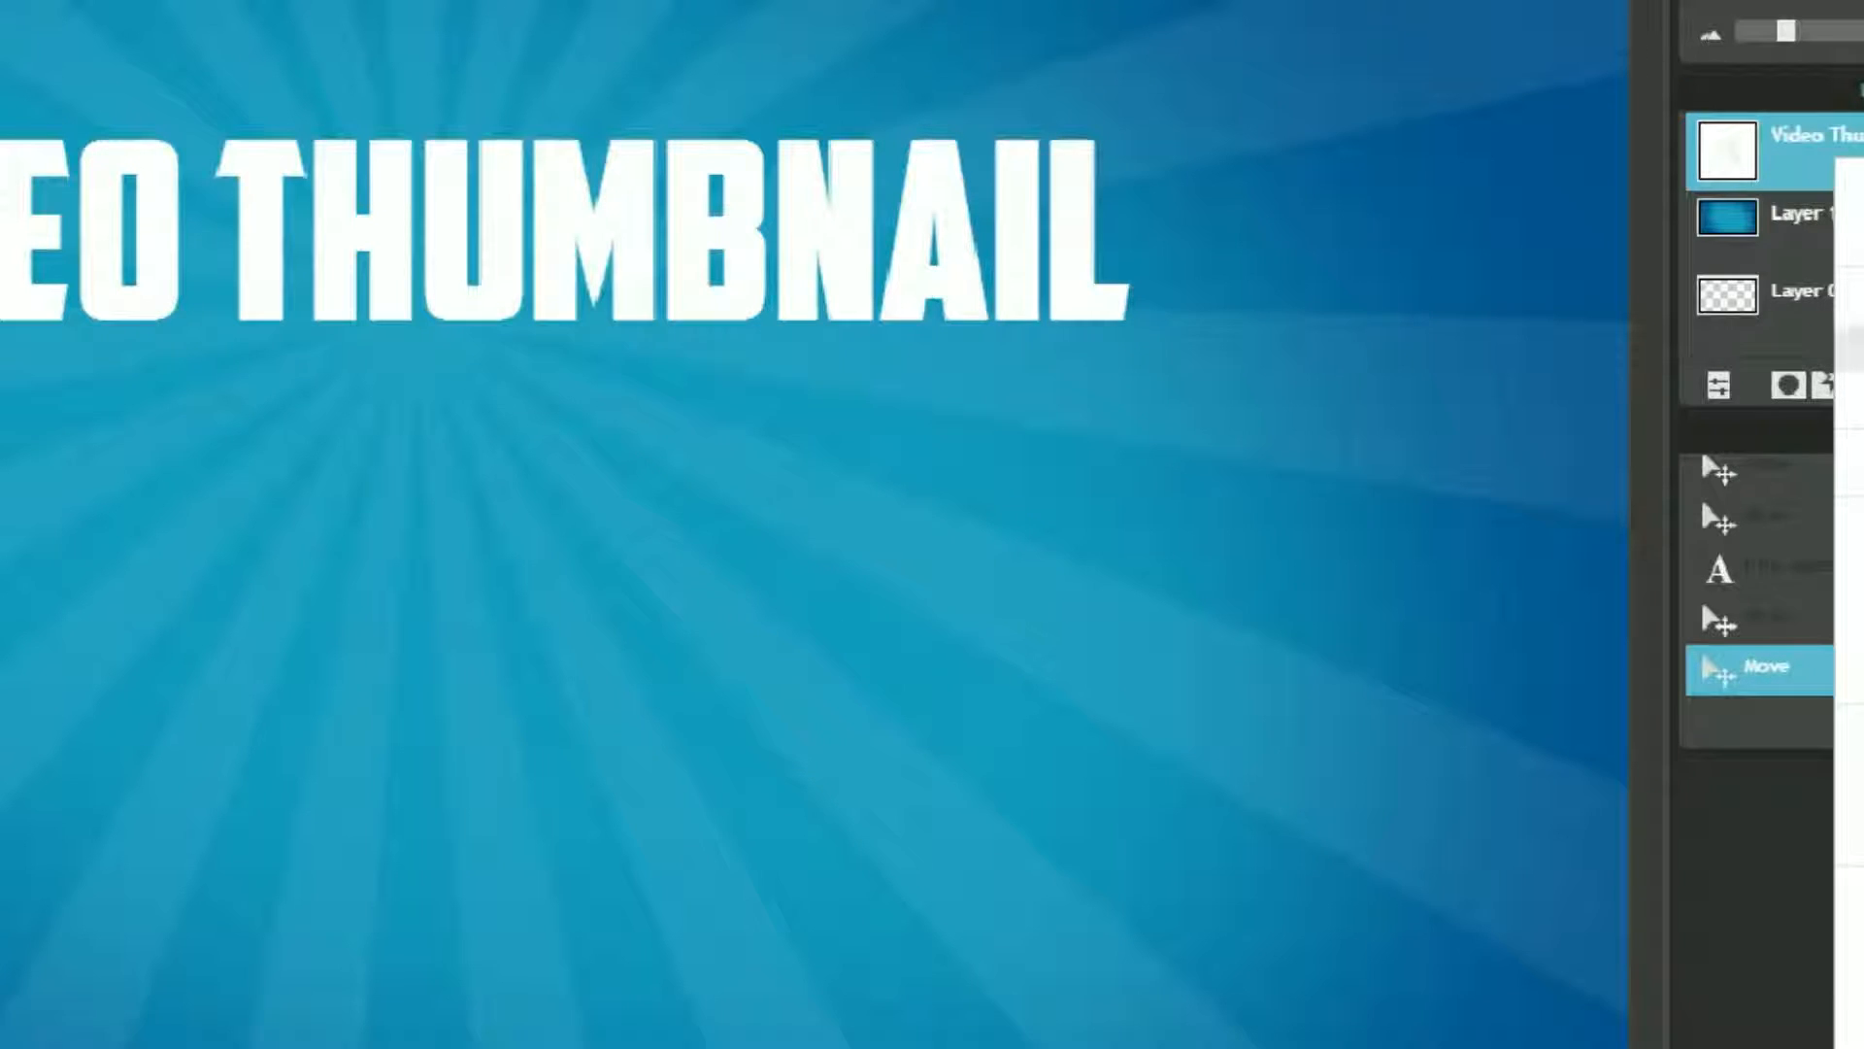
pyautogui.press('Return')
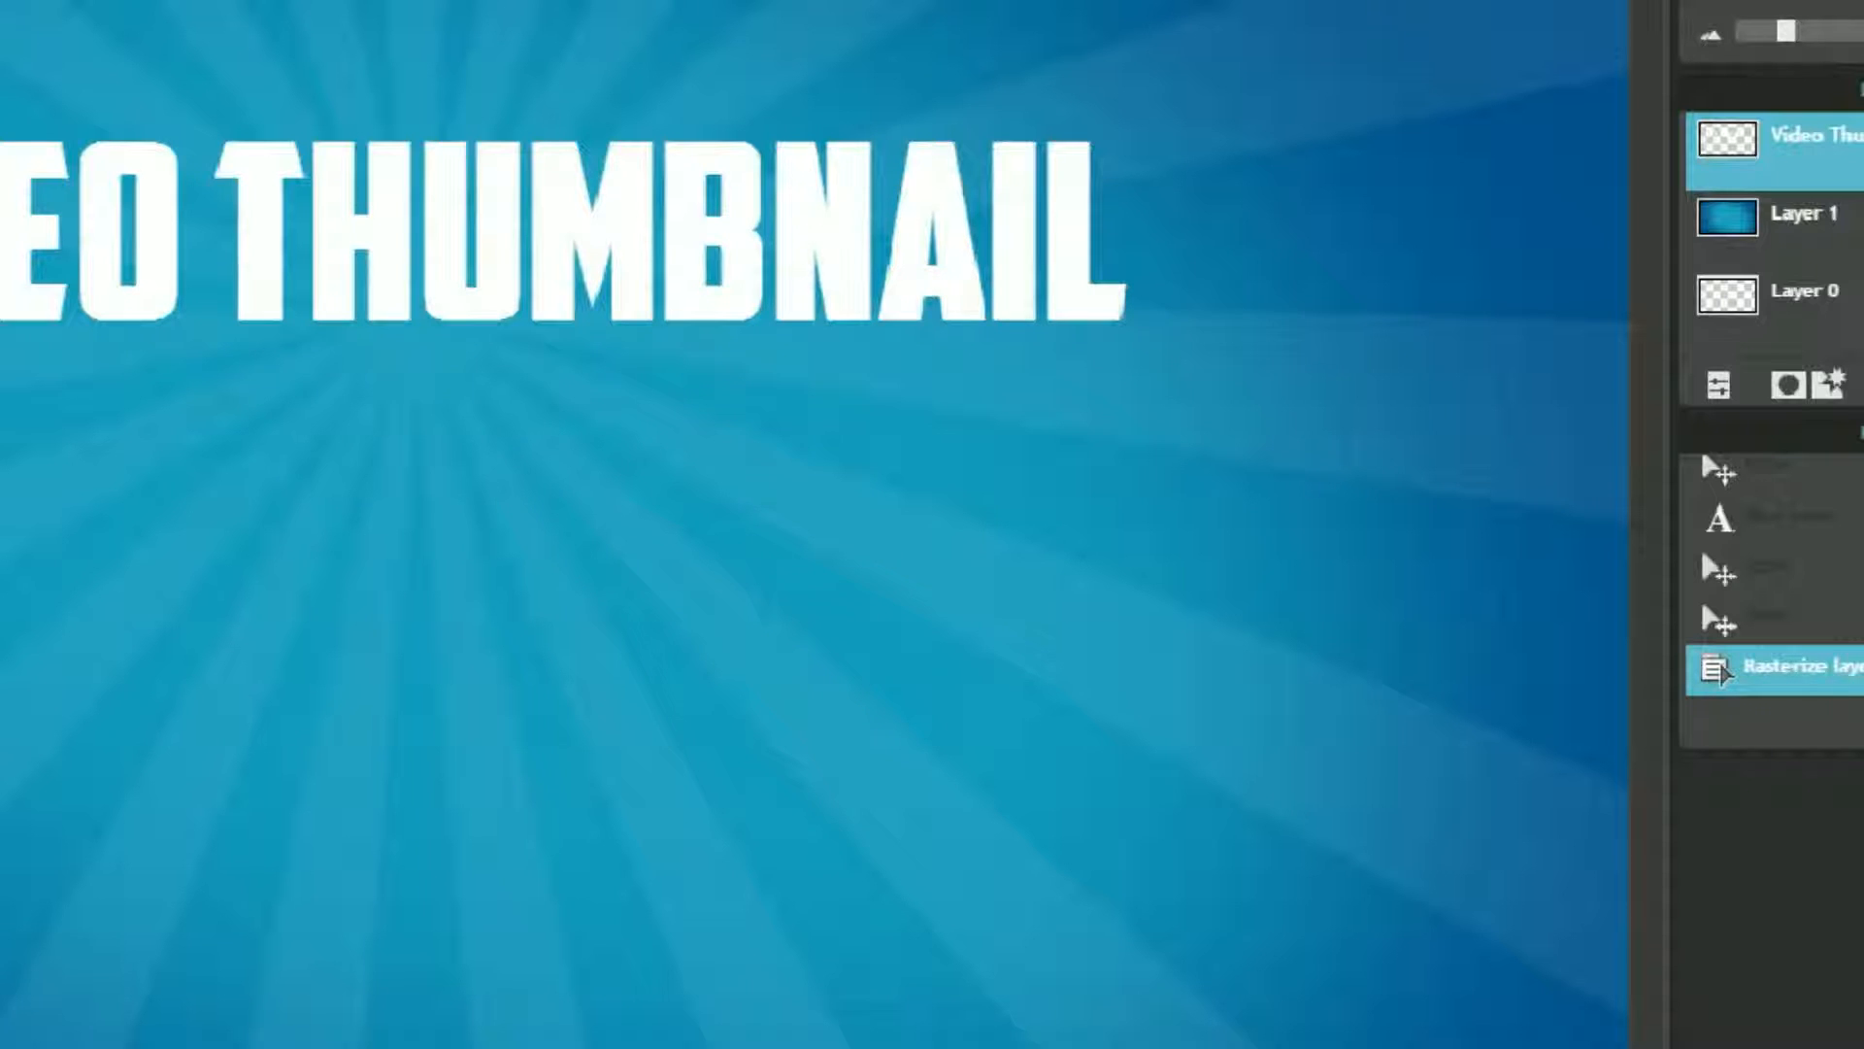
# Stretch the rasterized title taller and wider with Free Transform to span the canvas's upper half, and apply the changes.
pyautogui.hotkey('ctrl', 't')
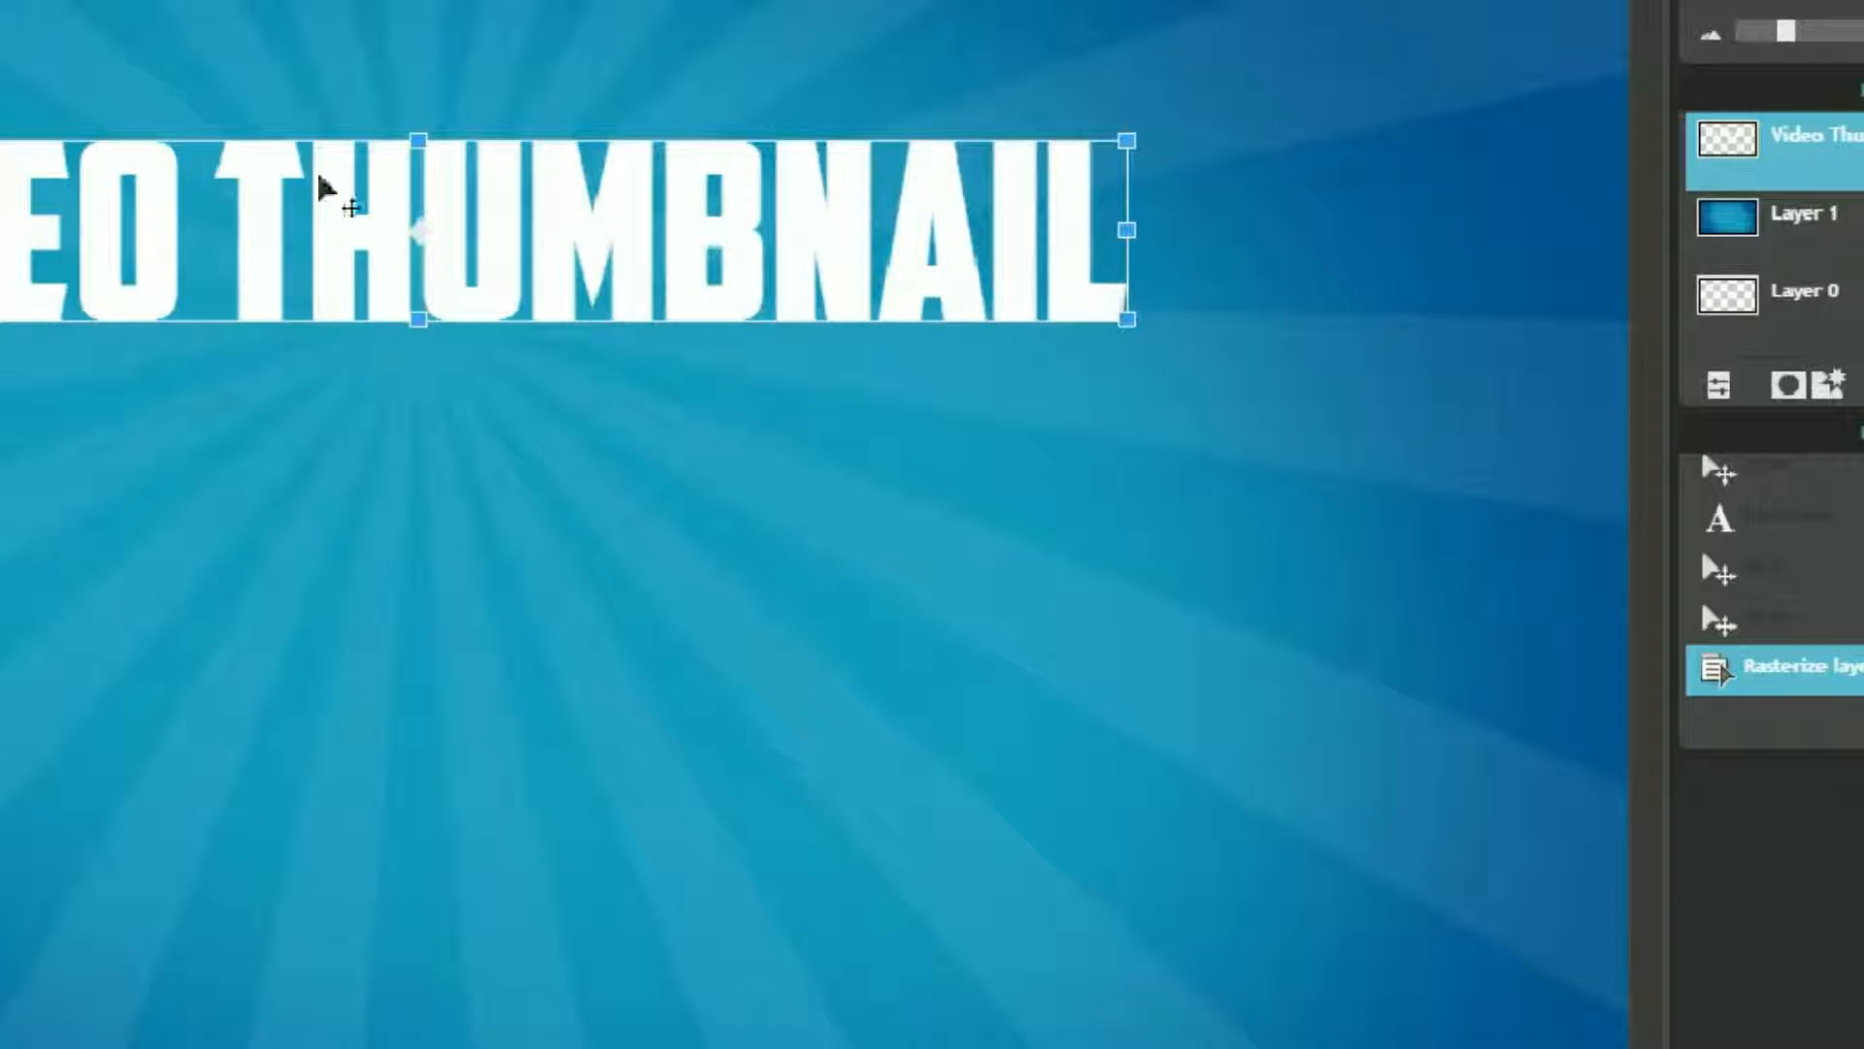
pyautogui.moveTo(424, 135); pyautogui.dragTo(379, 0)
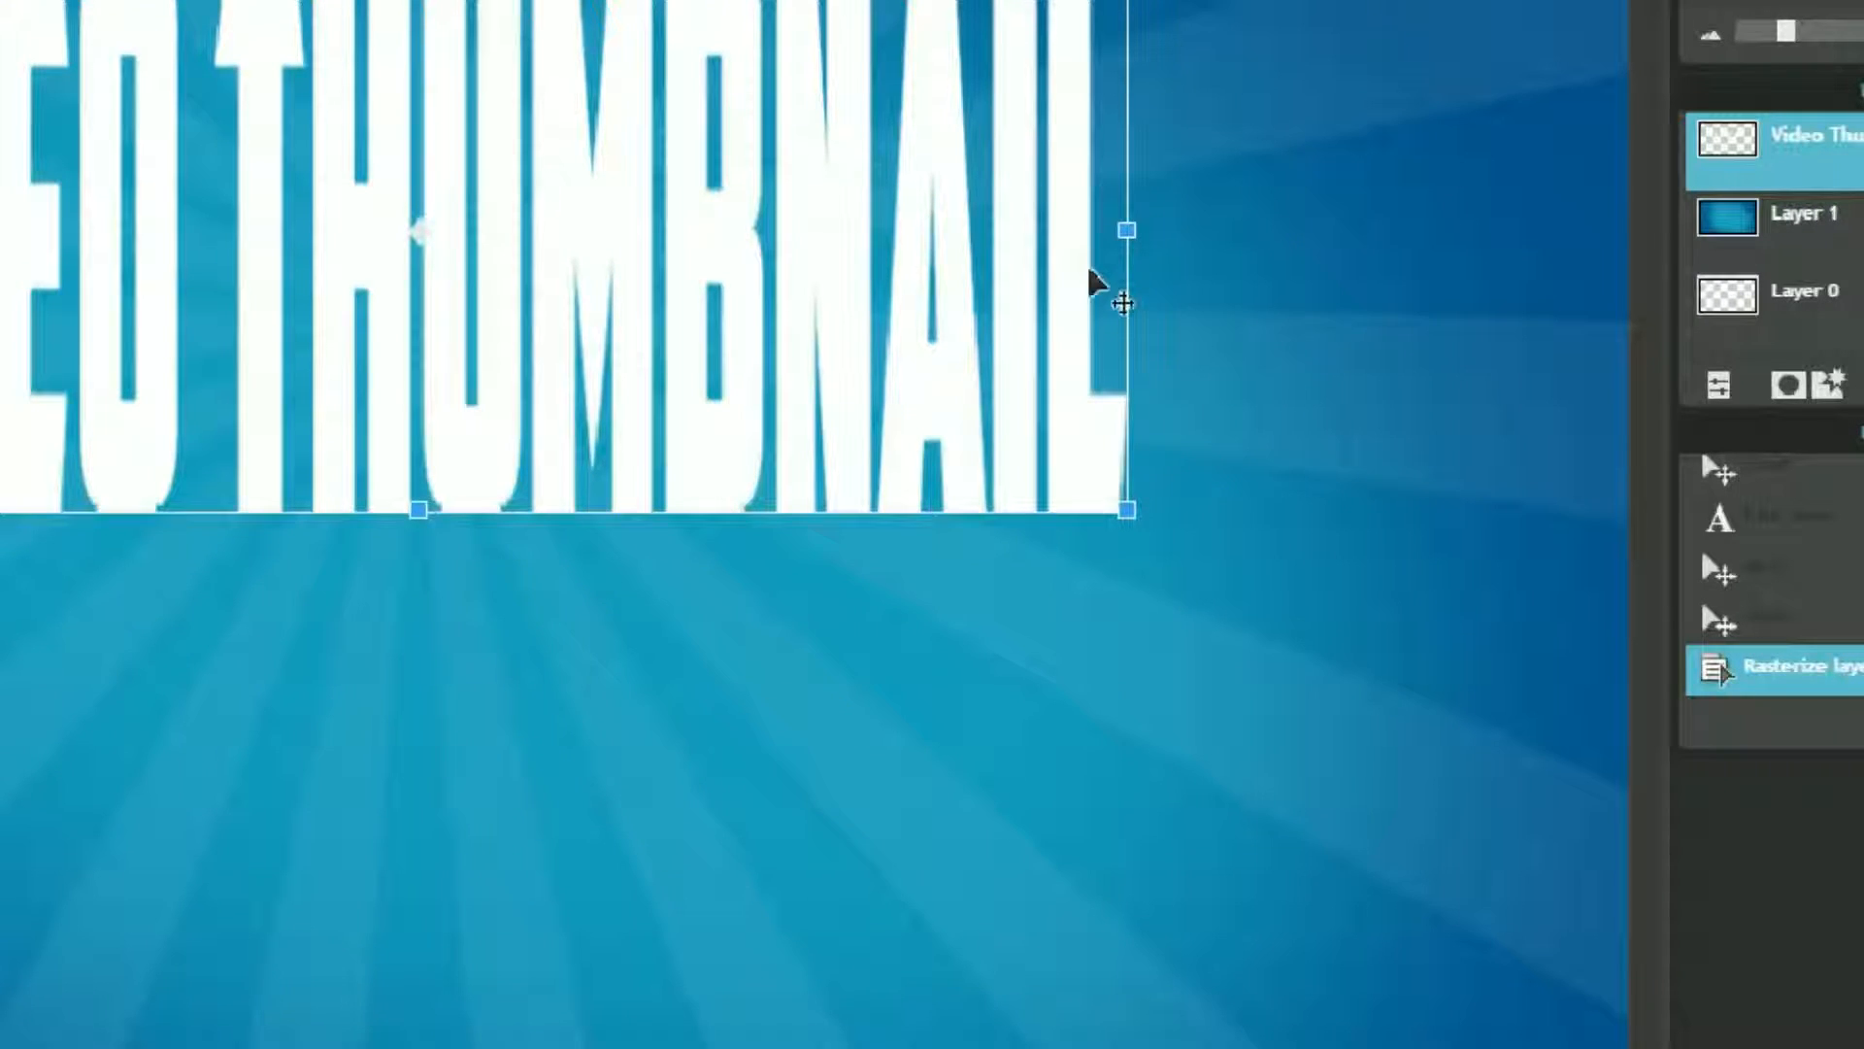
pyautogui.moveTo(1127, 230); pyautogui.dragTo(1598, 224)
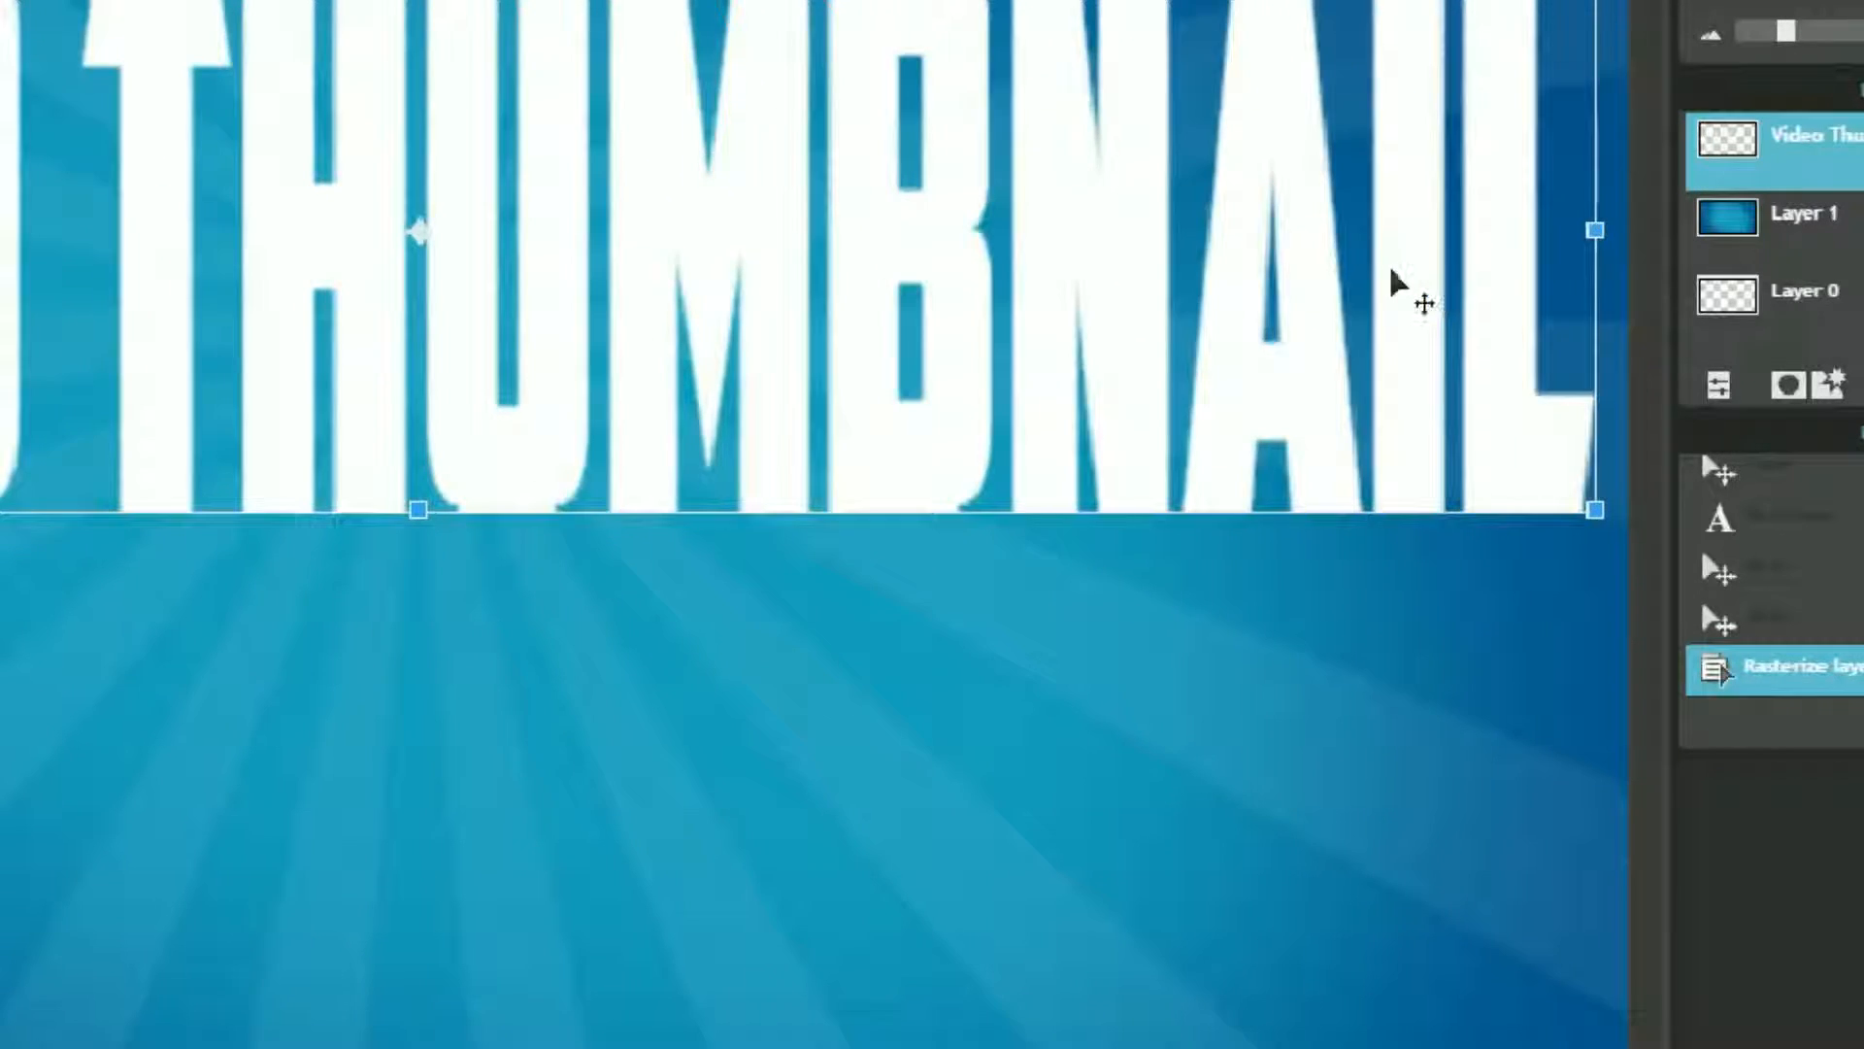
pyautogui.moveTo(1390, 268); pyautogui.dragTo(1407, 256)
pyautogui.click(1717, 668)
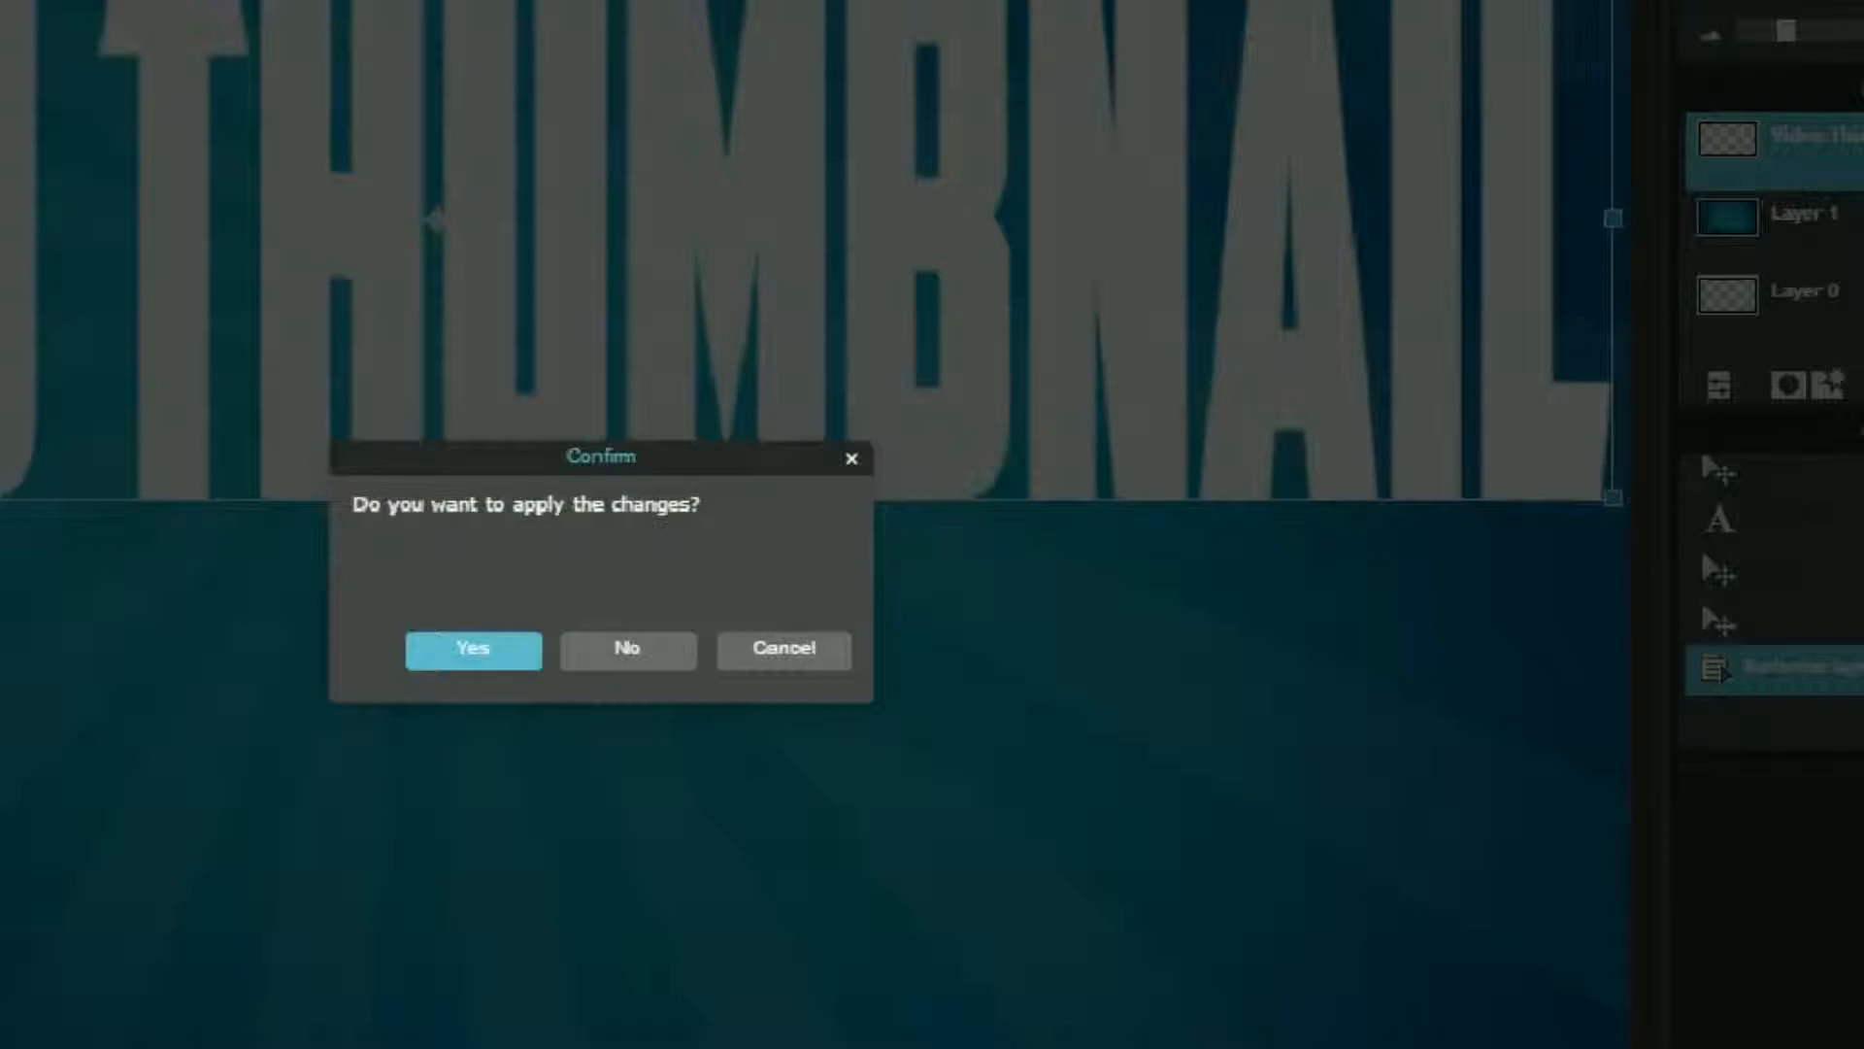
pyautogui.click(423, 644)
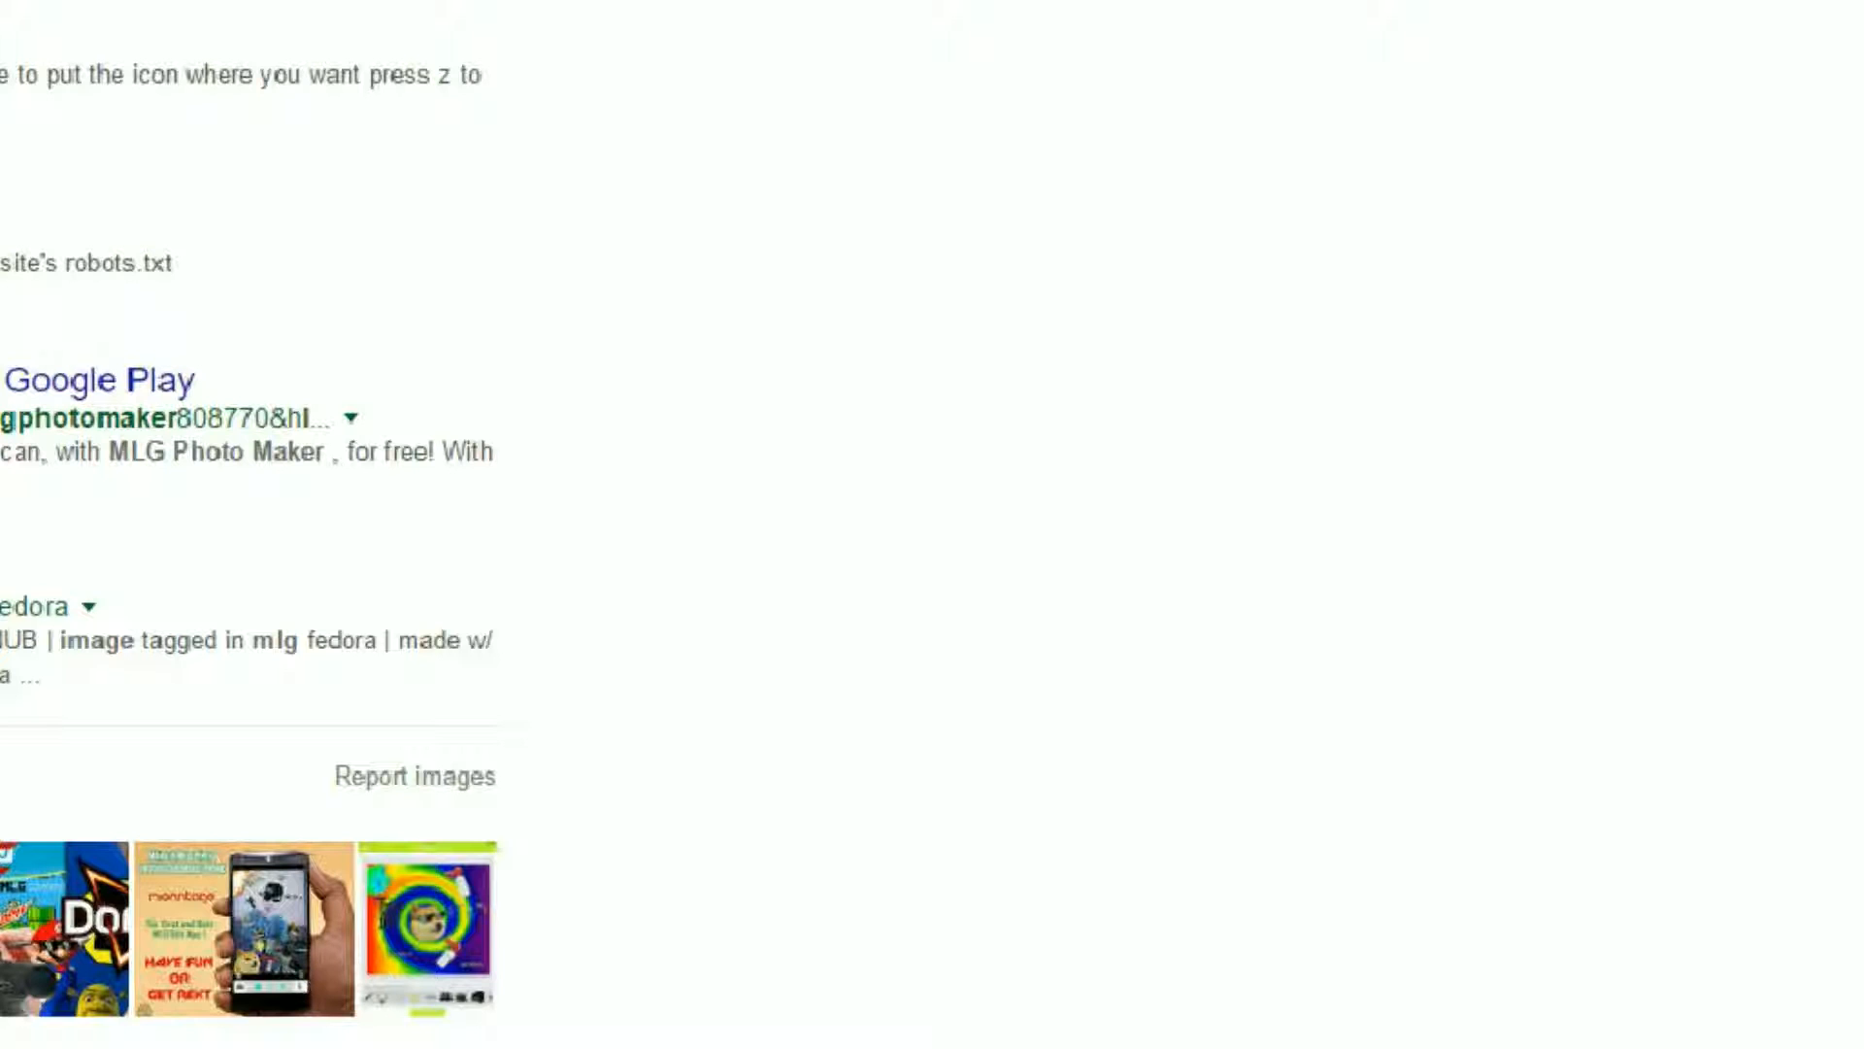
# Find a Doritos logo through the browser's MLG search results and save it to the Desktop as a PNG named Doritos.
pyautogui.scroll(1, 933, 525)
pyautogui.scroll(-1, 932, 524)
pyautogui.scroll(1, 932, 524)
pyautogui.scroll(-1, 932, 524)
pyautogui.scroll(1, 932, 524)
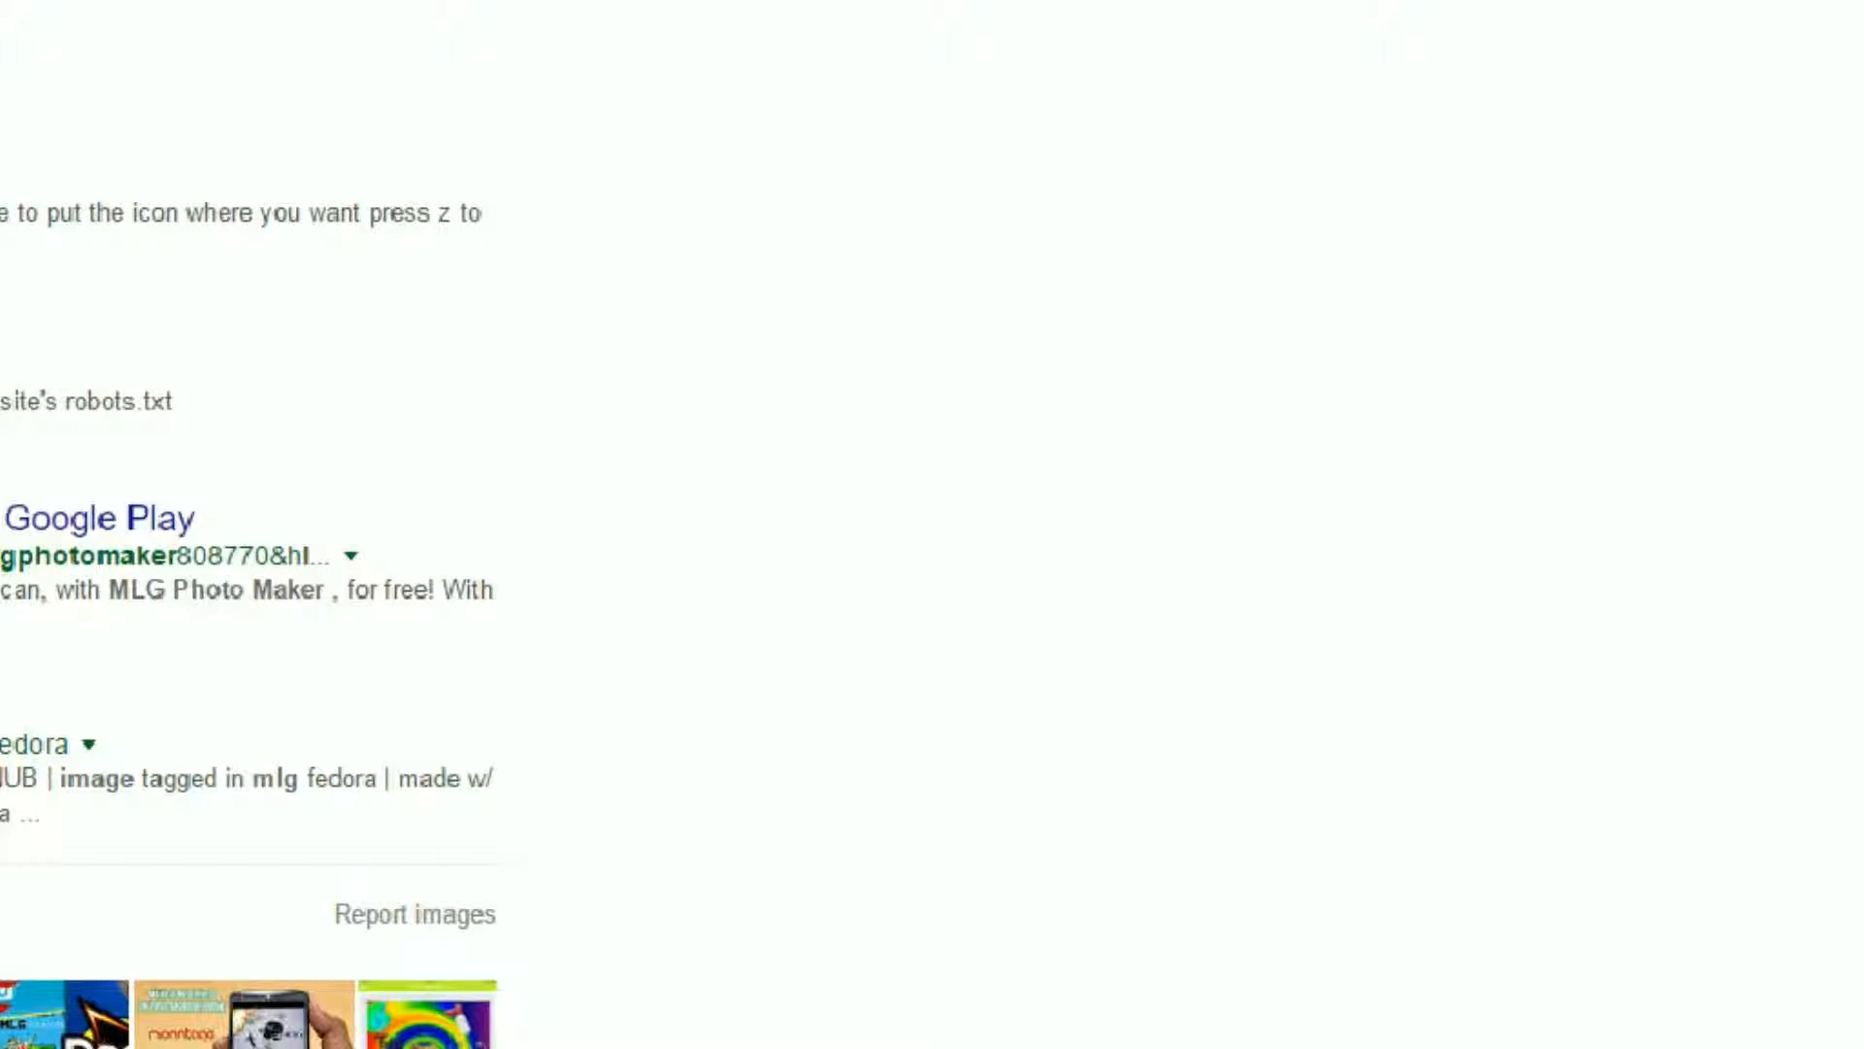
pyautogui.scroll(-1, 932, 525)
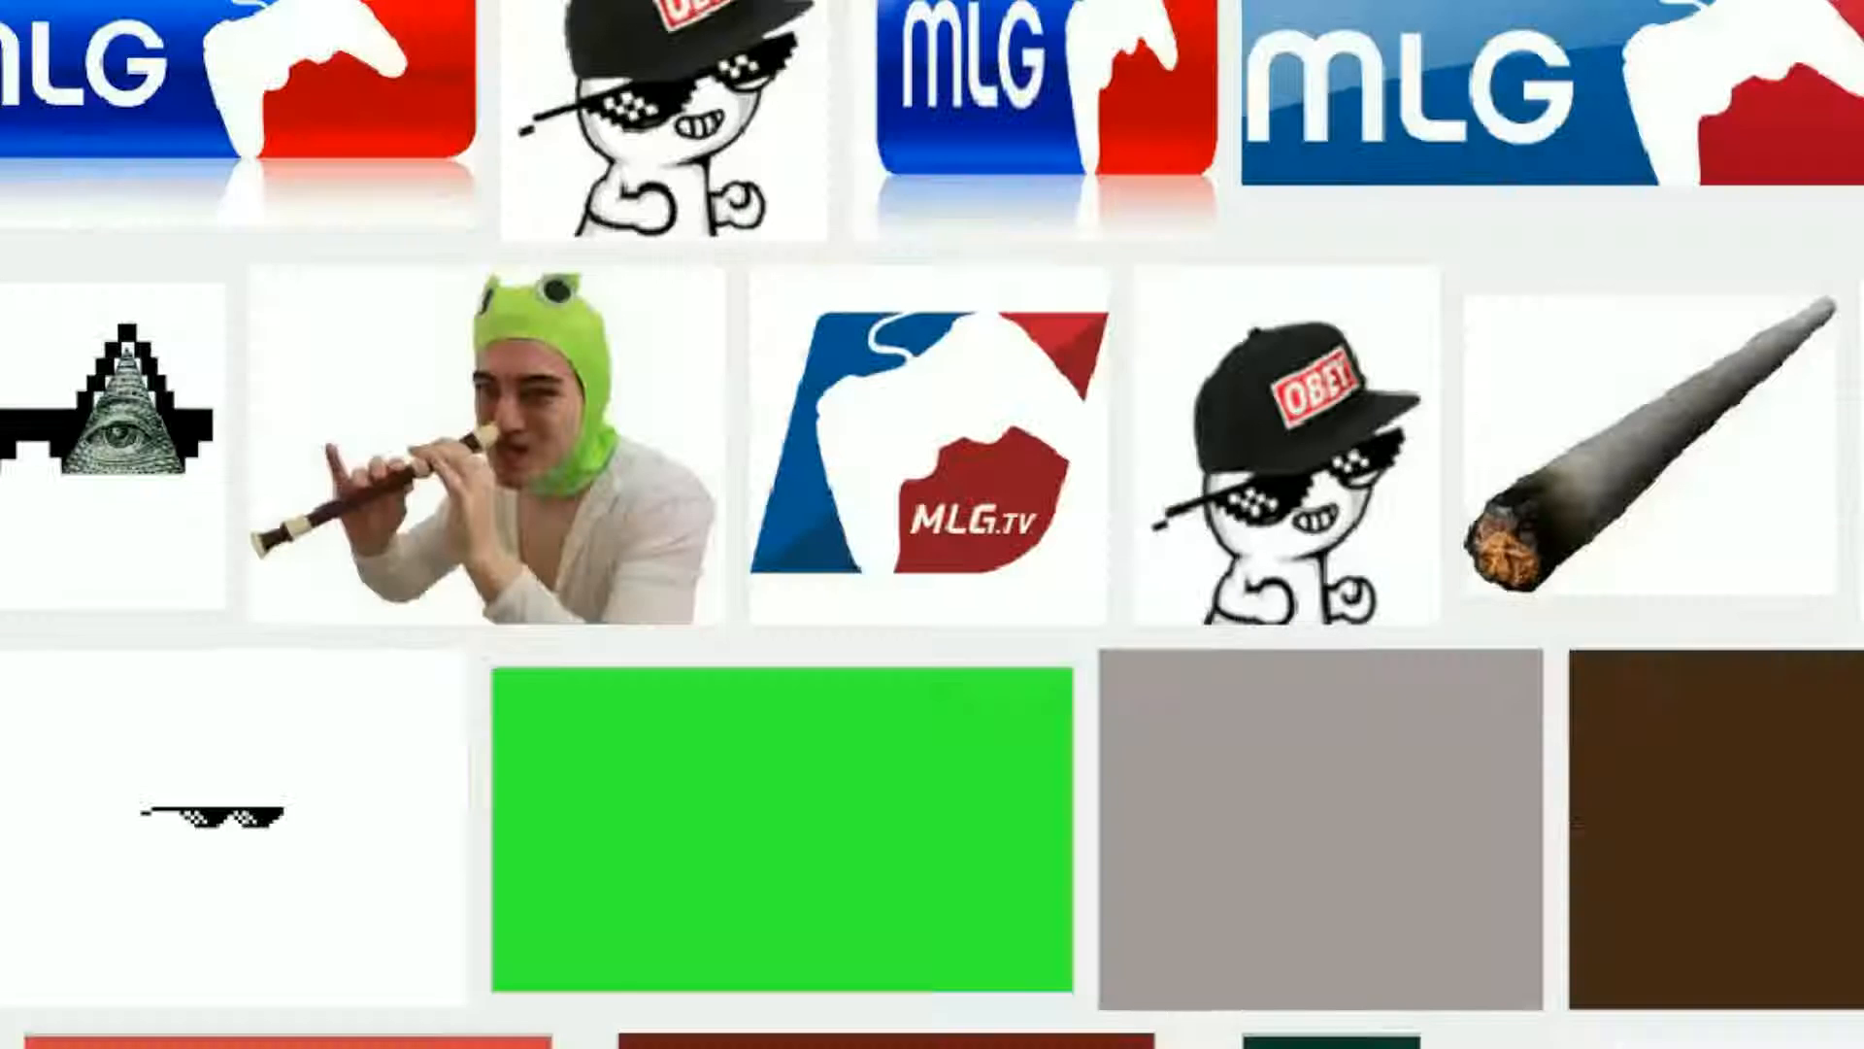
pyautogui.click(4, 98)
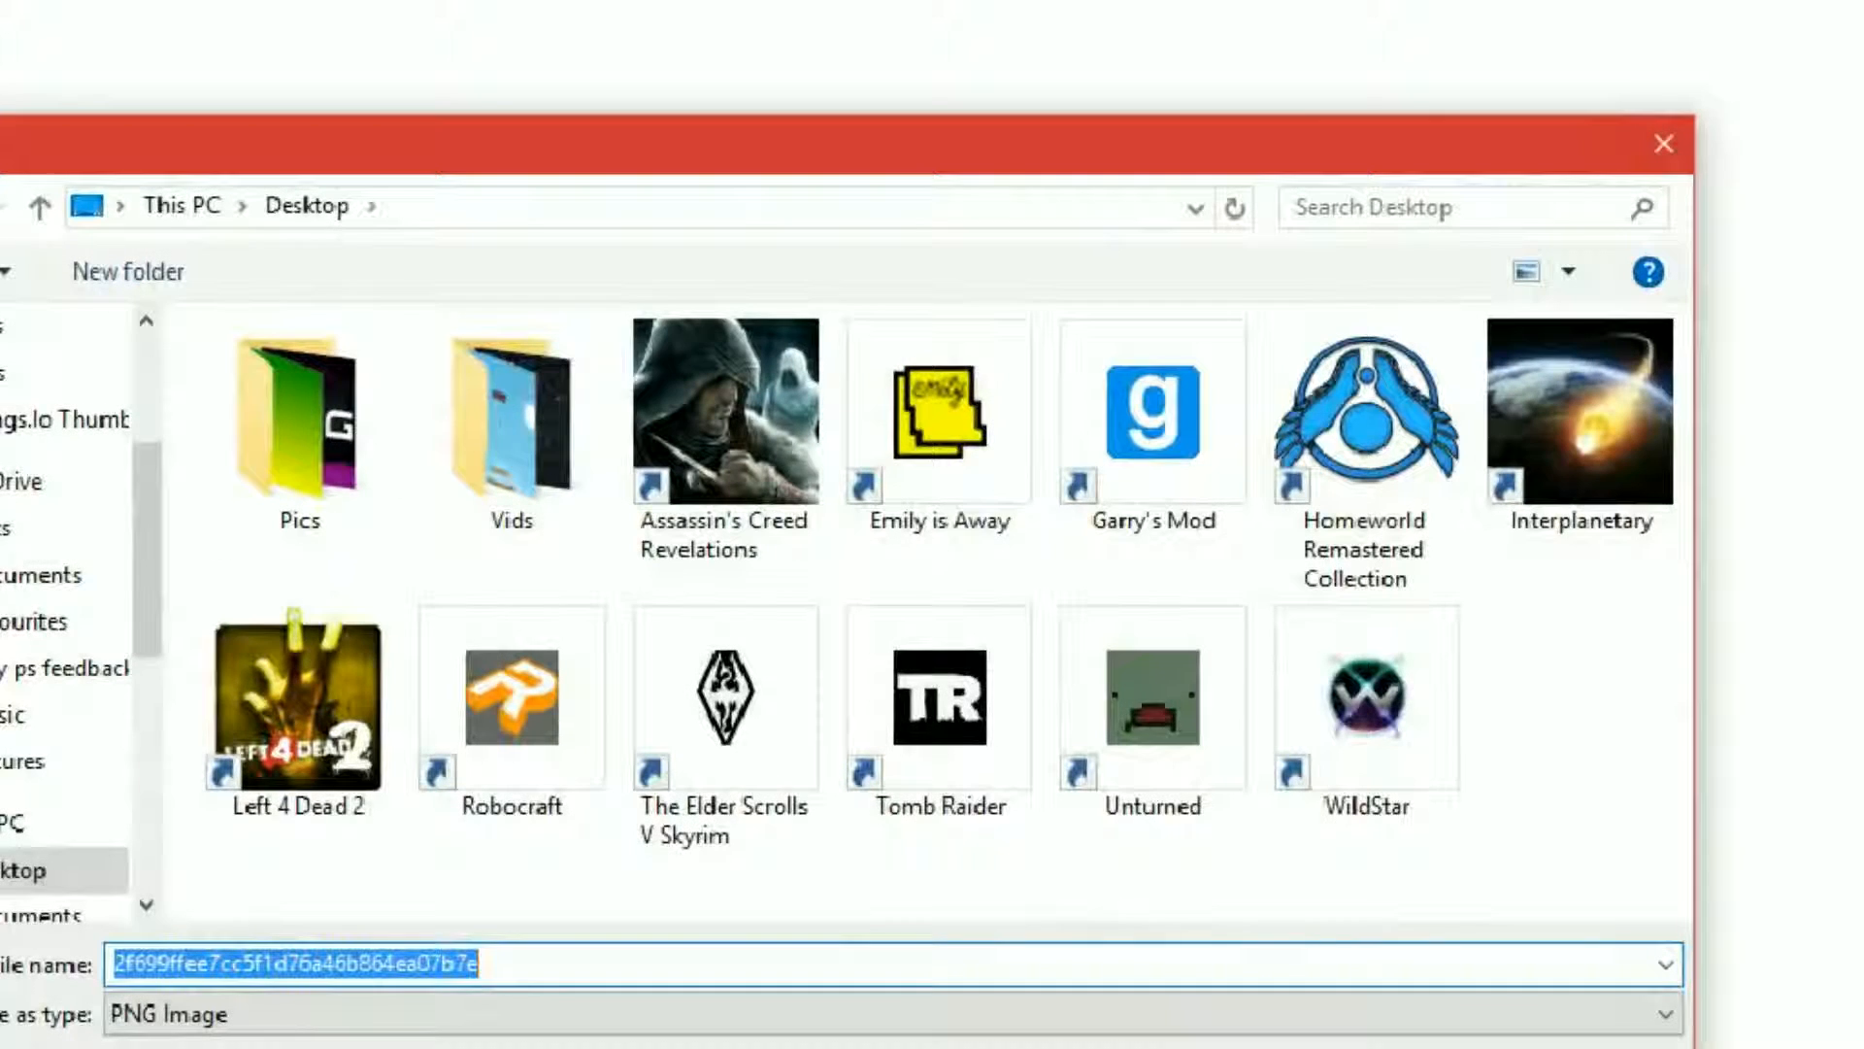
pyautogui.press('BackSpace')
pyautogui.write('Dorit')
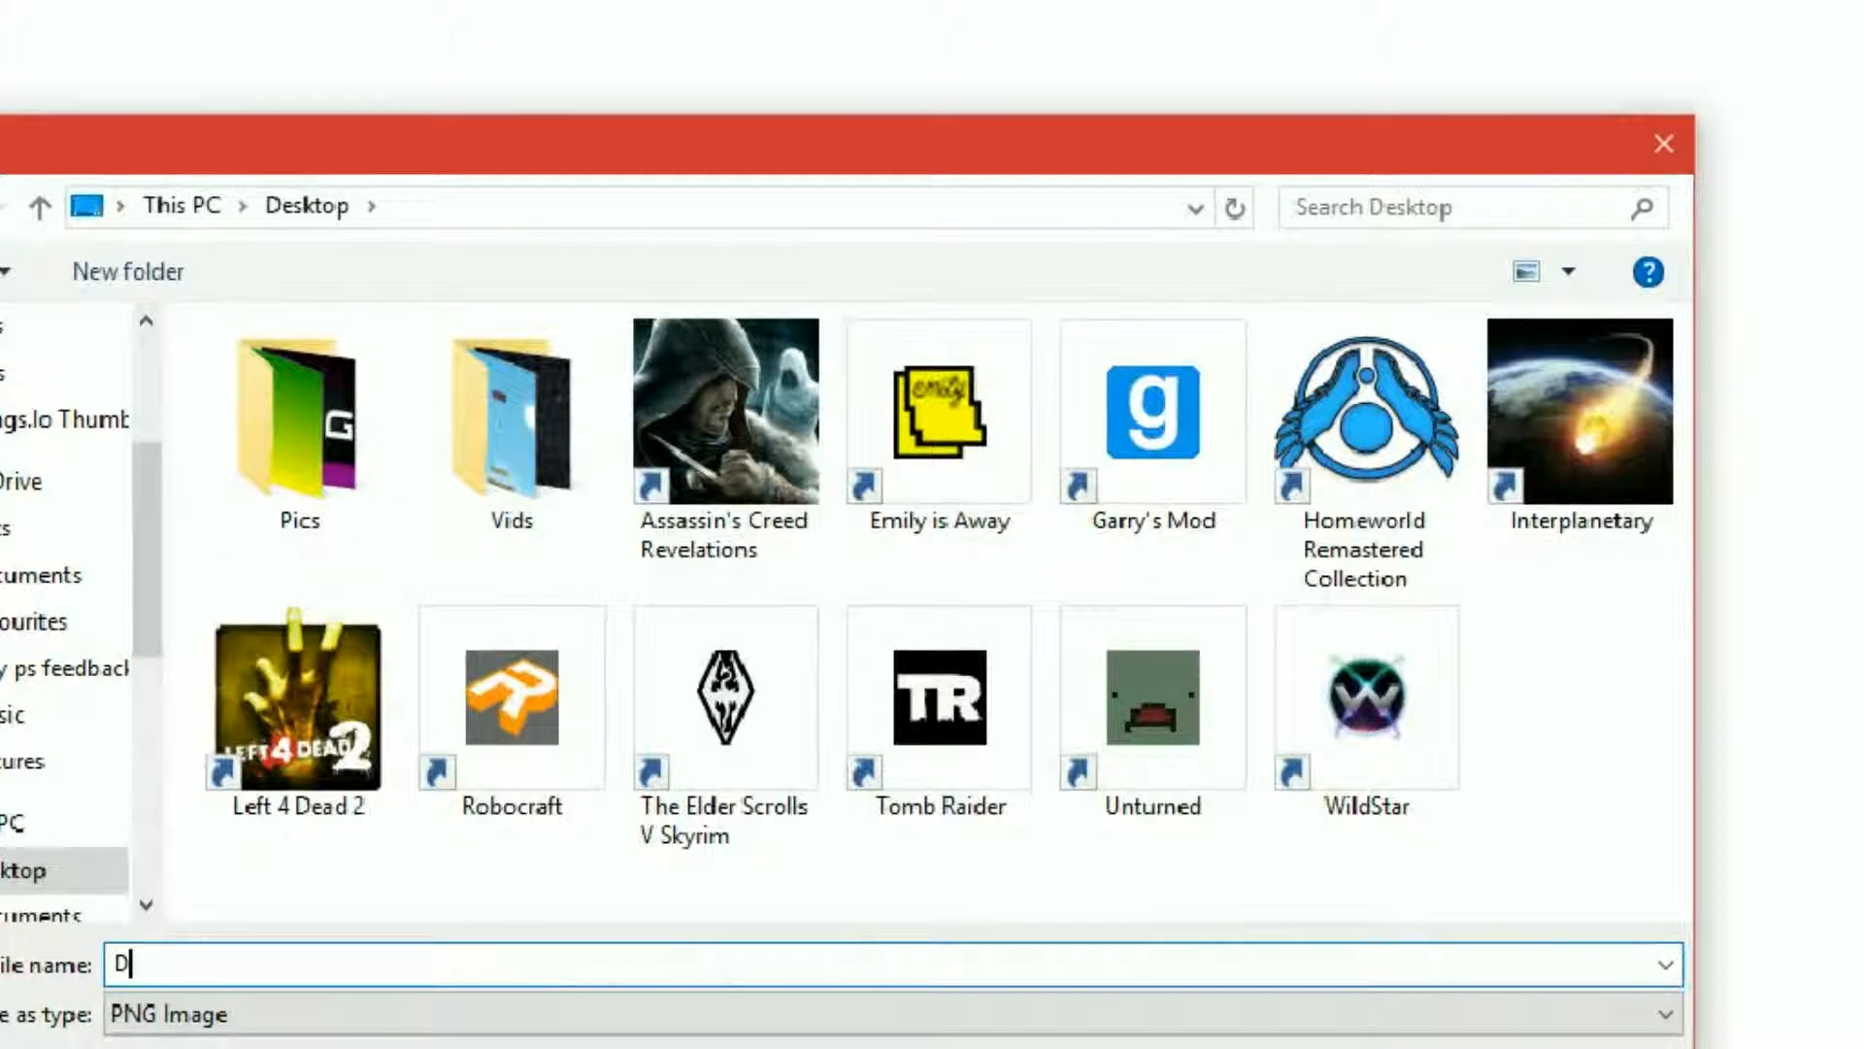
pyautogui.write('os')
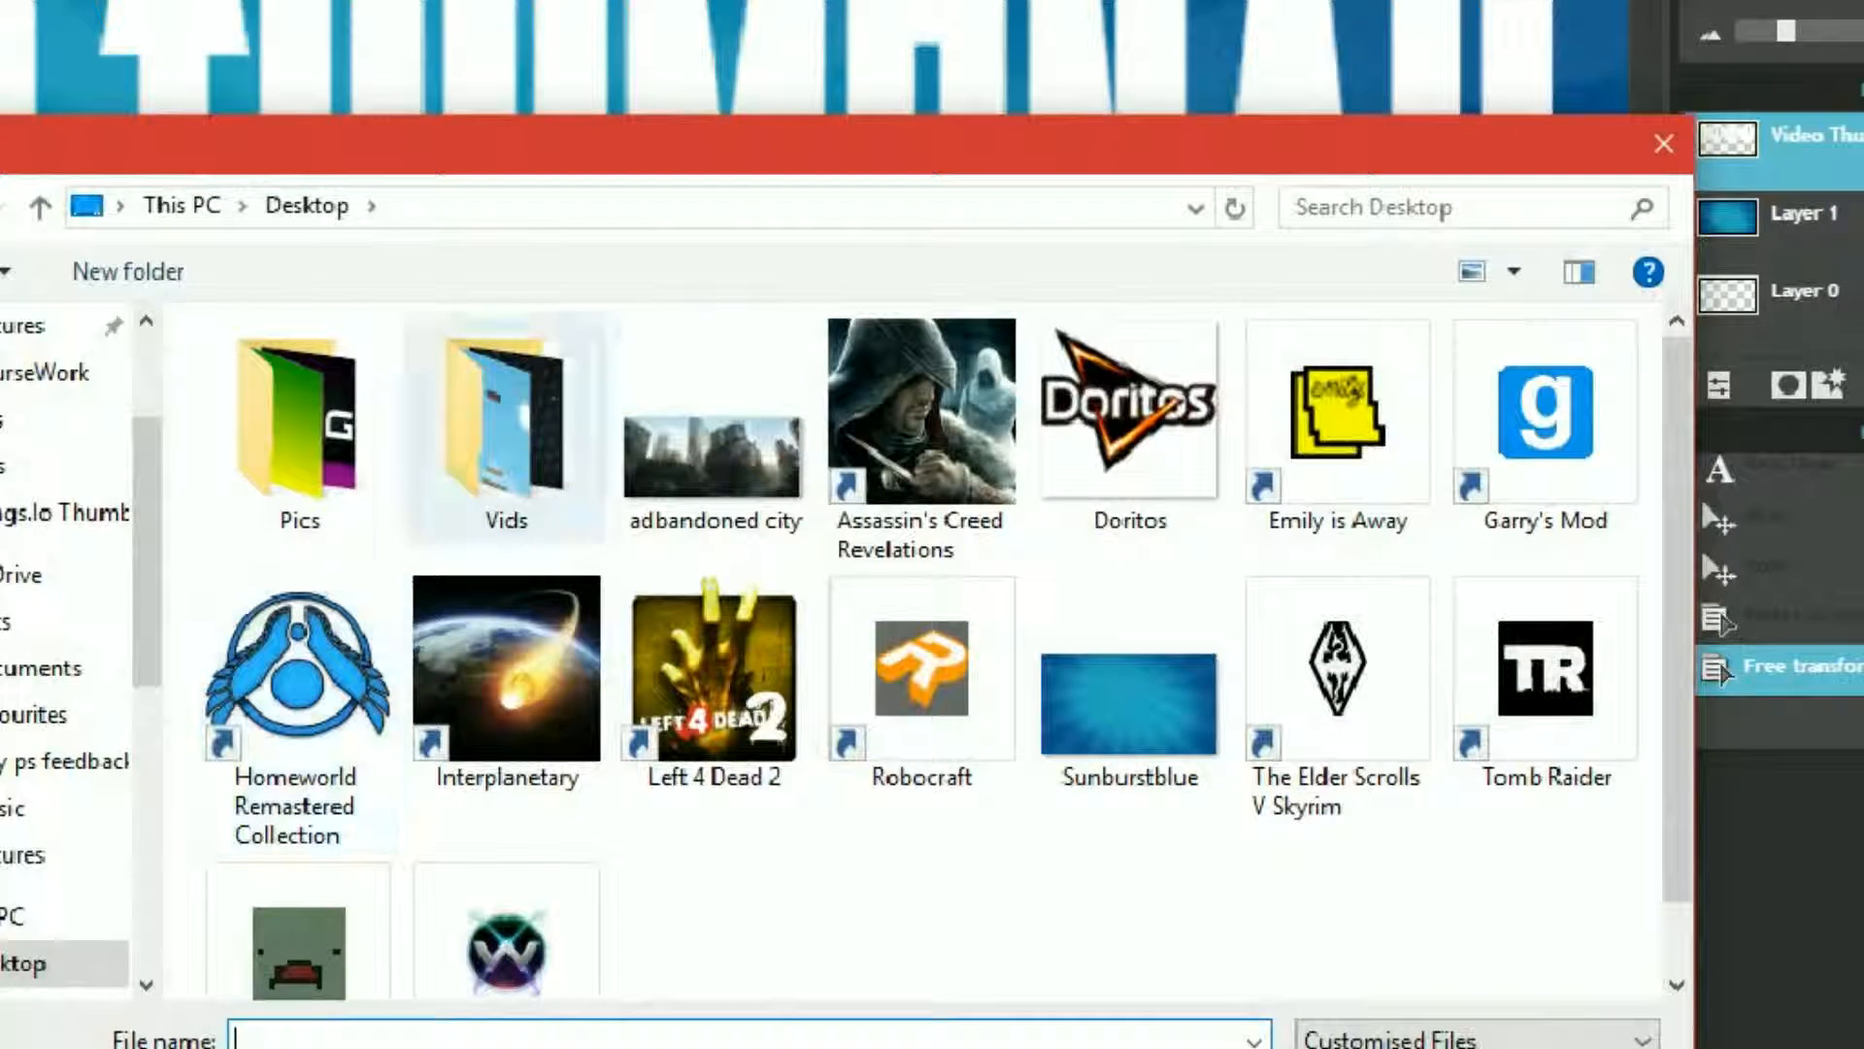
# Switch back to Pixlr Editor and open the Doritos image from the Desktop.
pyautogui.doubleClick(1153, 483)
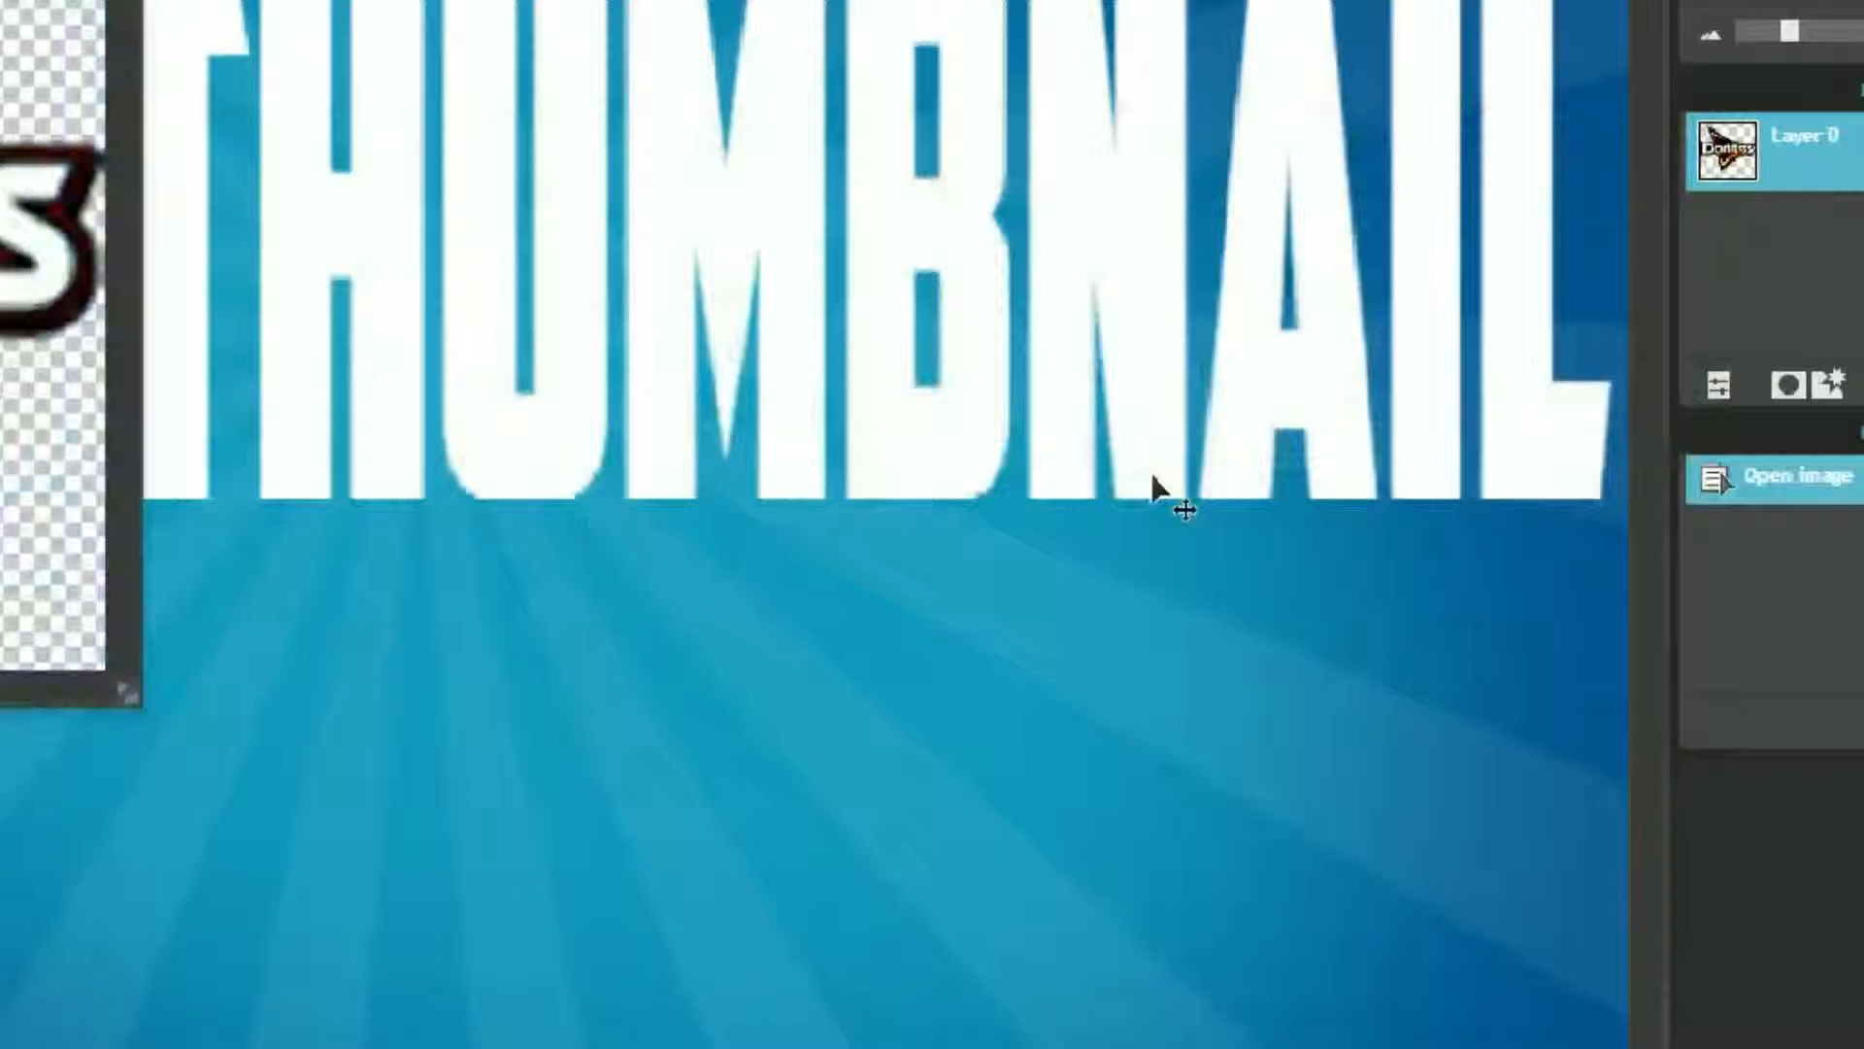